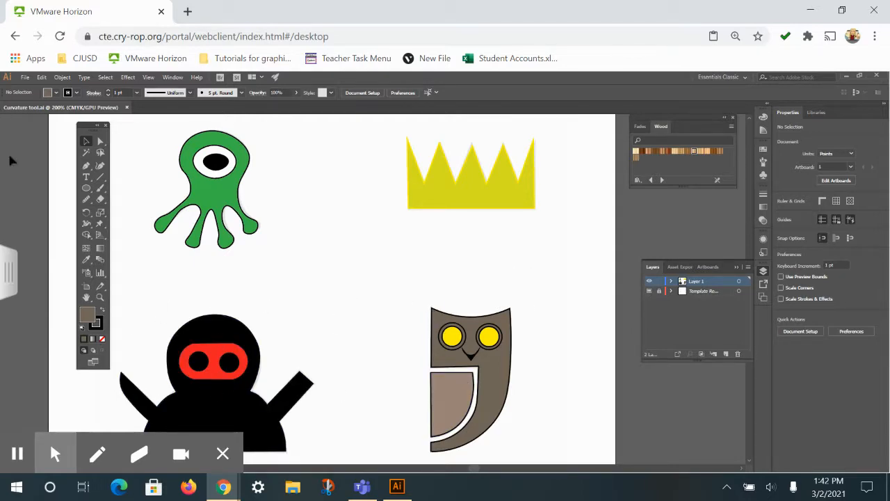
Start a new print document with the Letter preset in landscape orientation
left_click(24, 77)
left_click(35, 88)
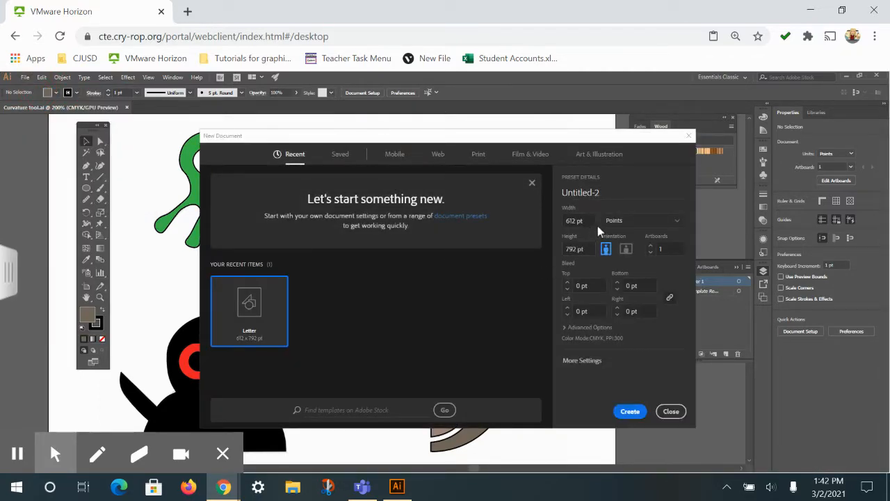
left_click(477, 157)
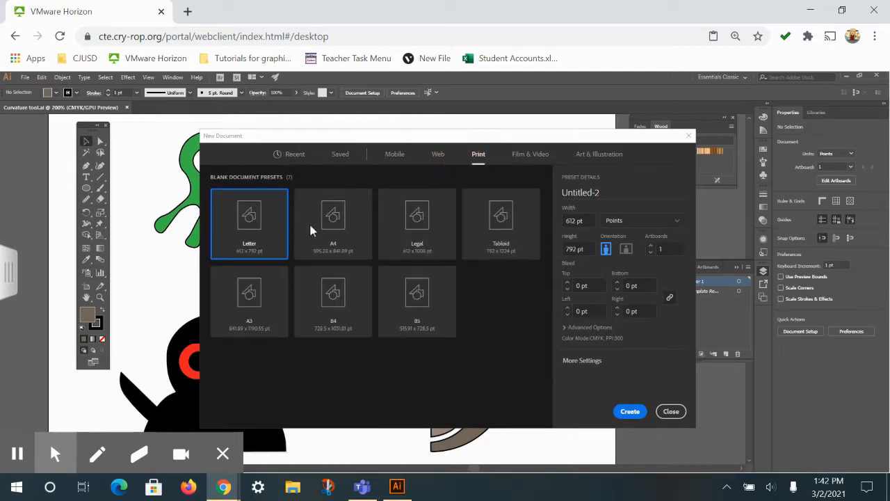
left_click(627, 251)
Name the new document with the author's username followed by "_p#_cuvarture" and create it
left_click(621, 414)
left_click(500, 198)
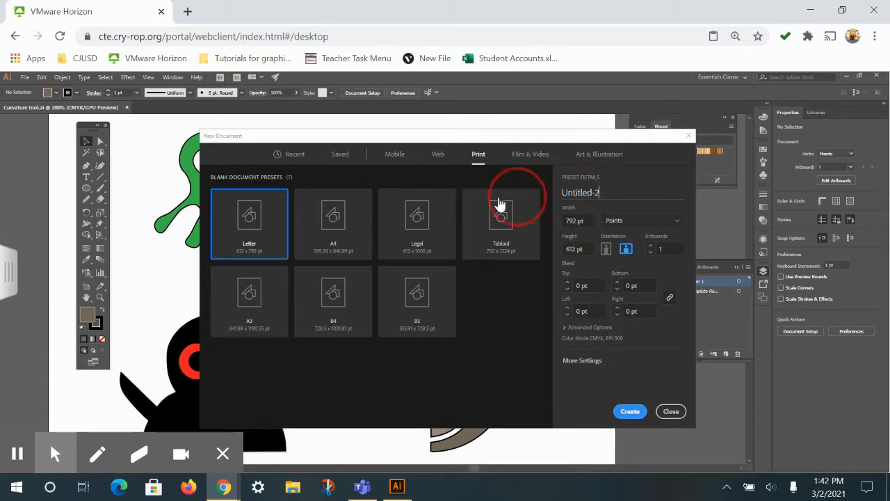
key("ctrl+a")
type("wte")
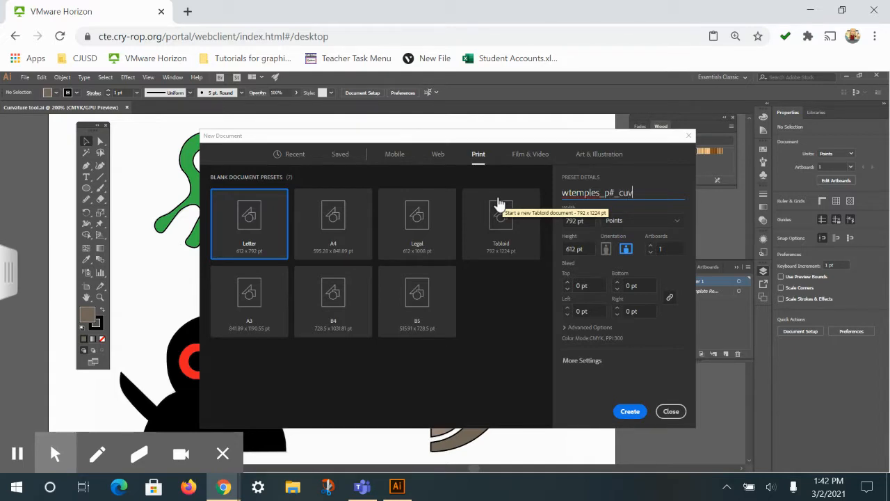
type("ture")
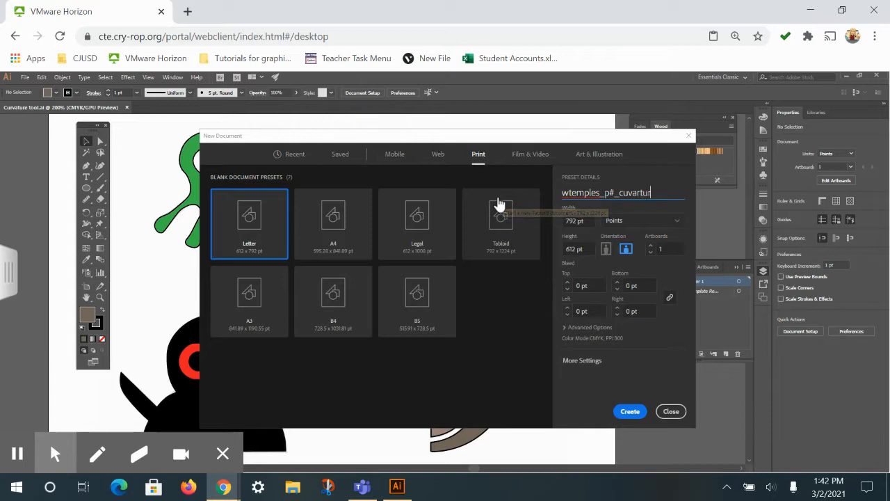
left_click(626, 411)
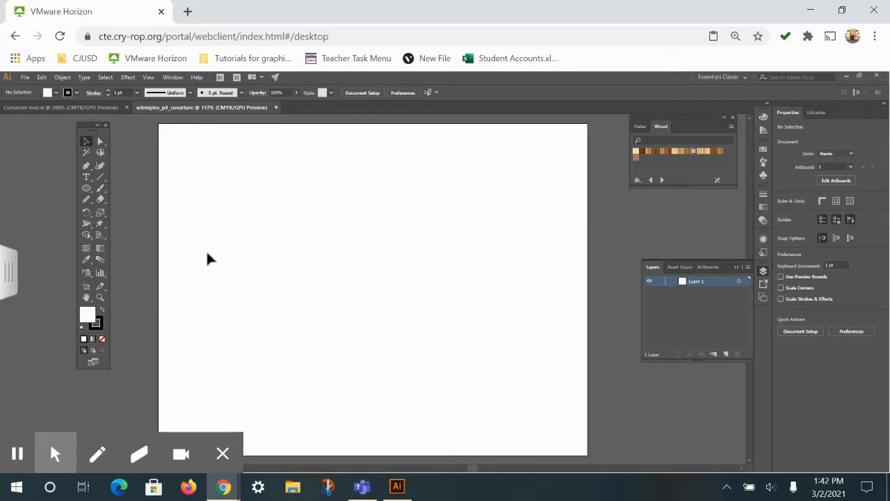
Start placing an image and browse to the Curvarture tool folder under Horizons_Share (H:), Grand Terrace High School, Graphic Design I
left_click(24, 77)
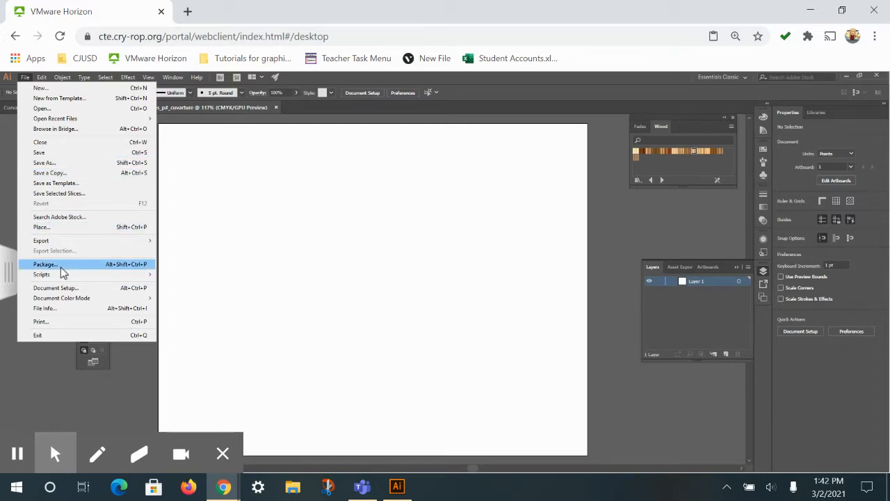
left_click(55, 232)
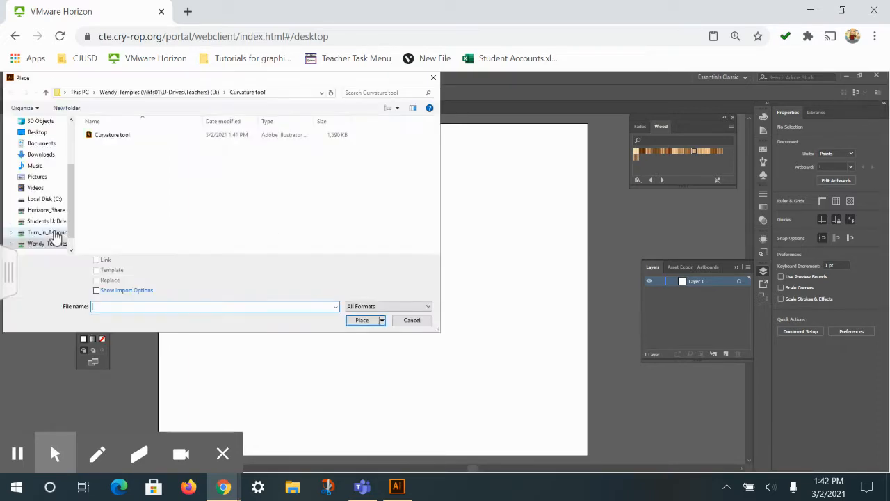
left_click(45, 201)
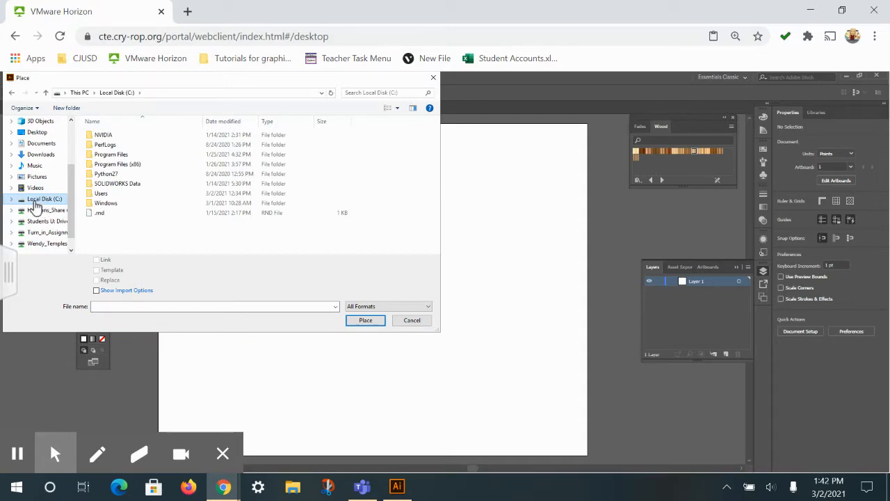
scroll(42, 188, "up", 3)
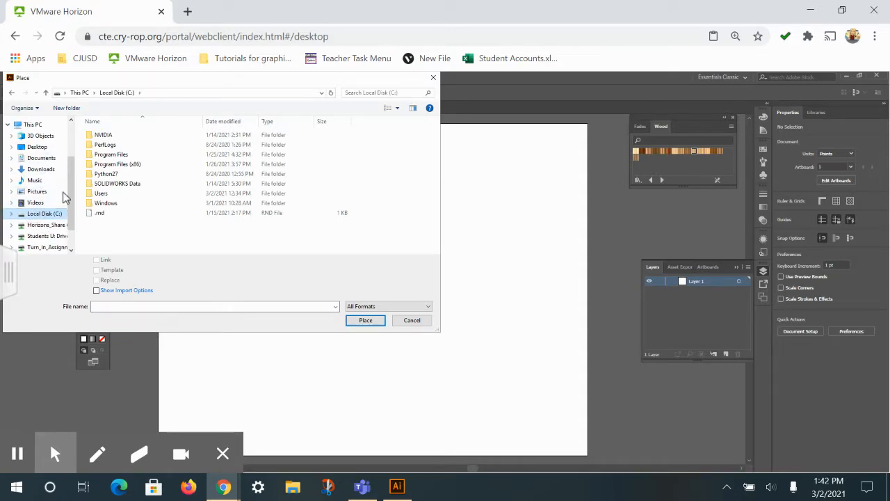
left_click(33, 137)
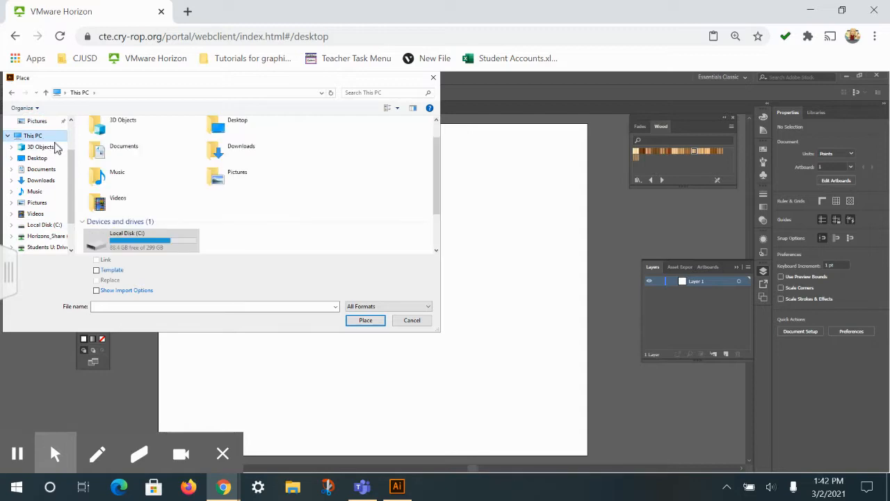
scroll(254, 192, "down", 3)
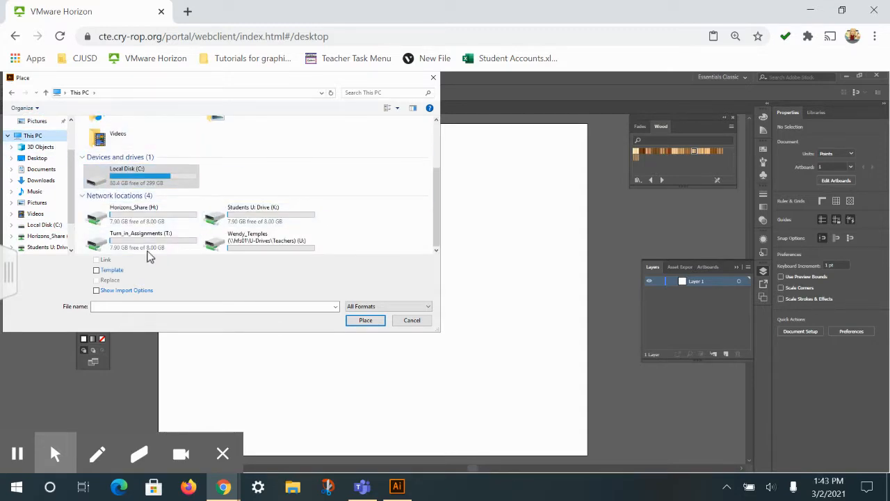
double_click(139, 222)
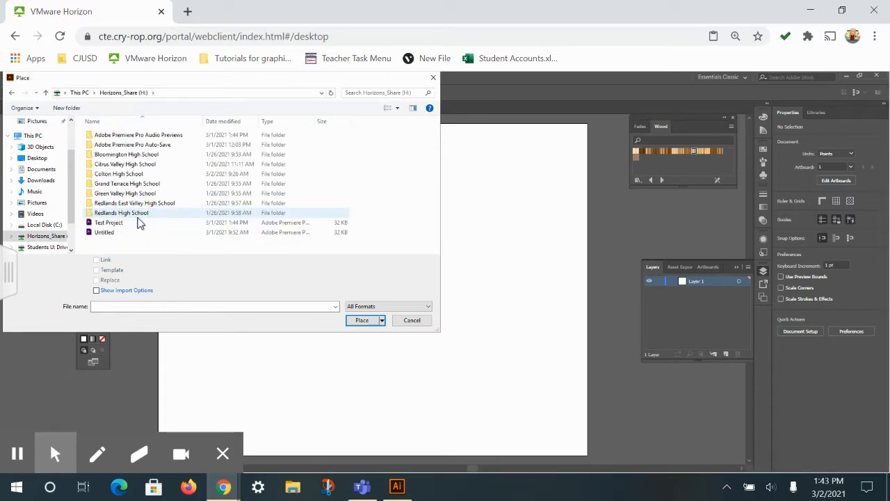
double_click(127, 185)
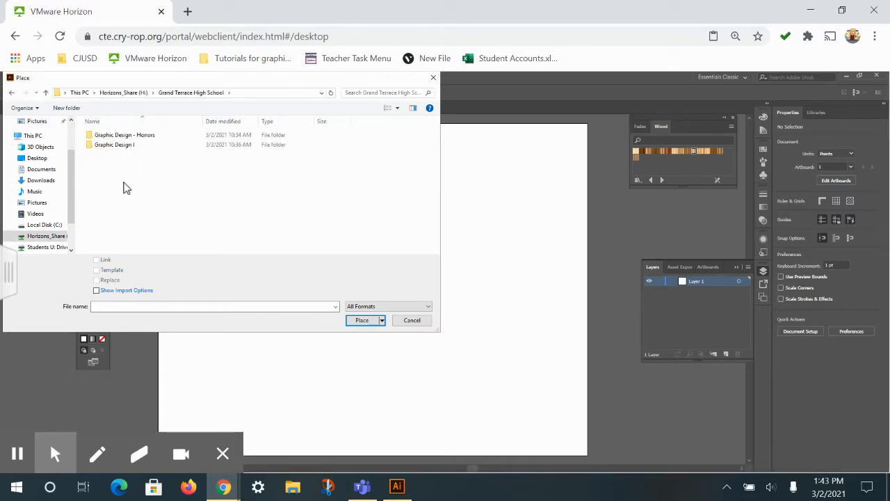
double_click(115, 146)
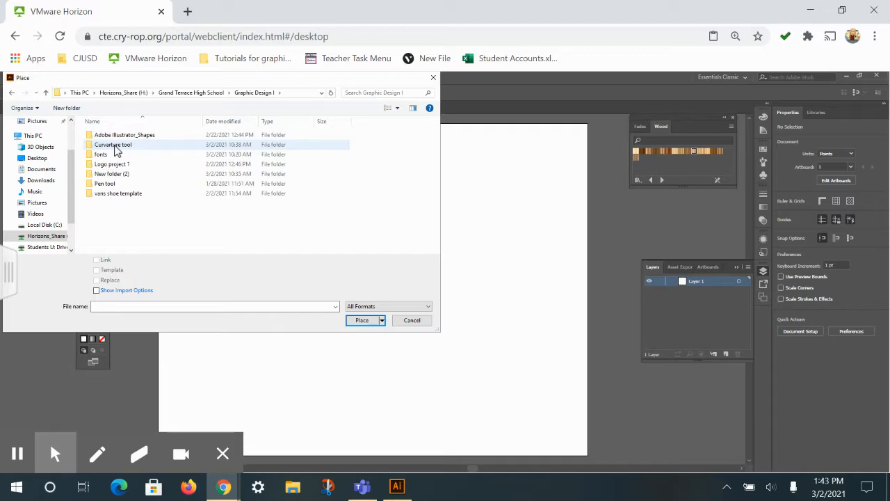
double_click(113, 145)
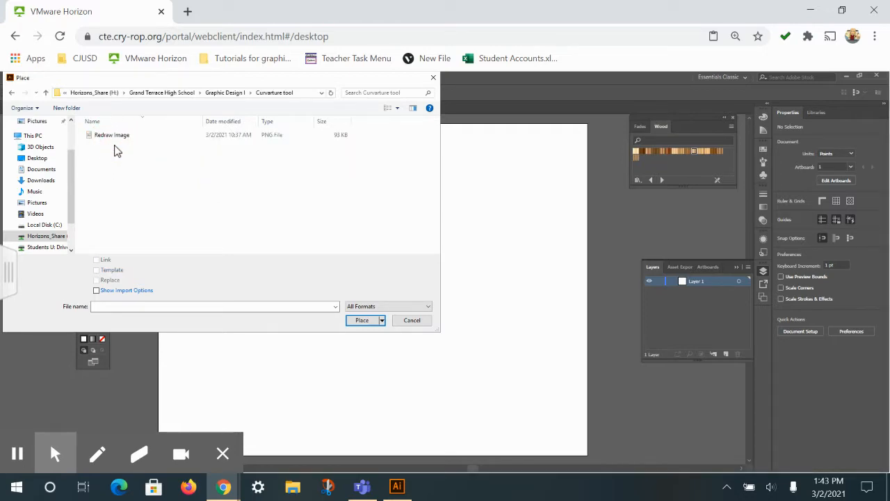
Place the Redraw Image file as a template without linking it, and deselect it on the artboard
left_click(114, 139)
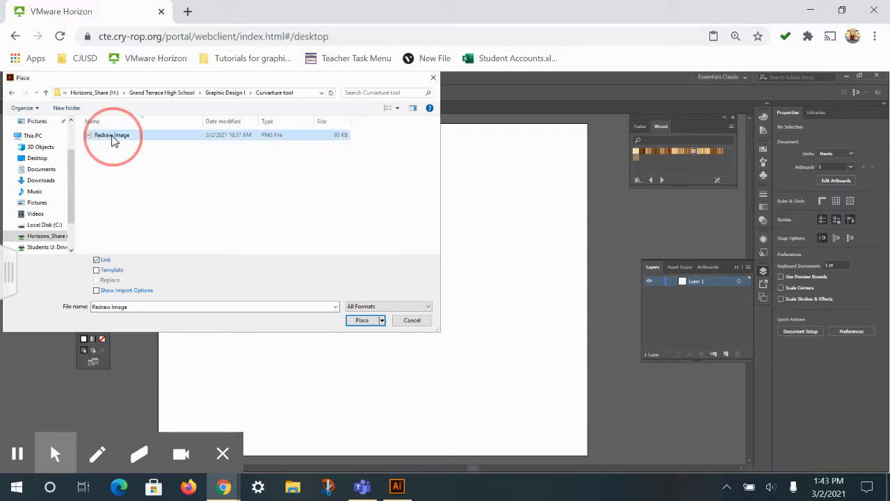
left_click(96, 273)
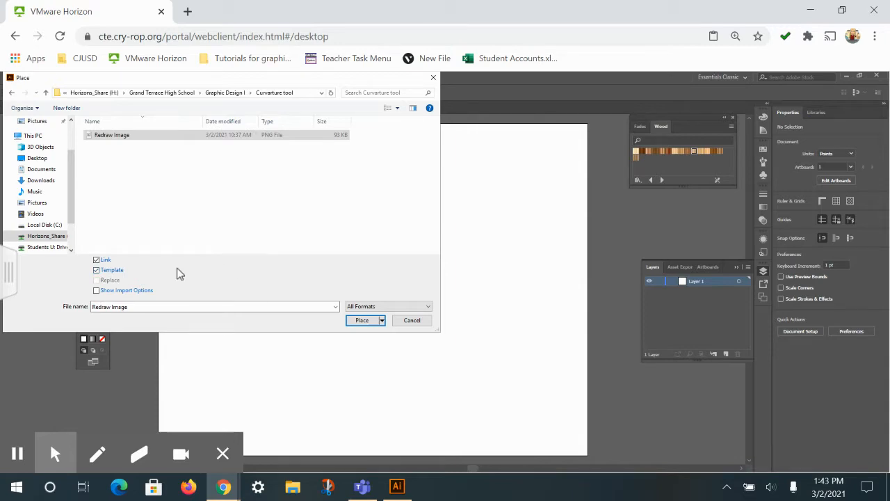
left_click(96, 261)
left_click(362, 321)
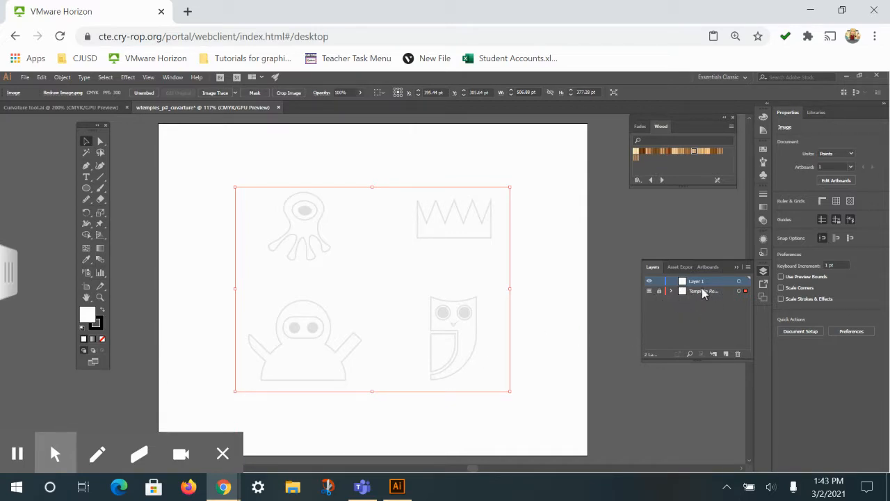
left_click(342, 295)
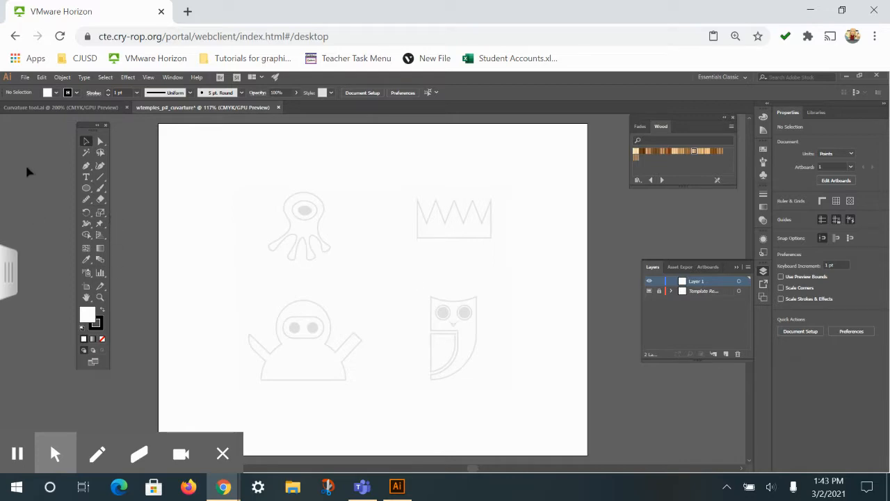
Draw a closed rounded shape about 419 by 401 pt over the template with the Curvature tool and deselect it
left_click(101, 167)
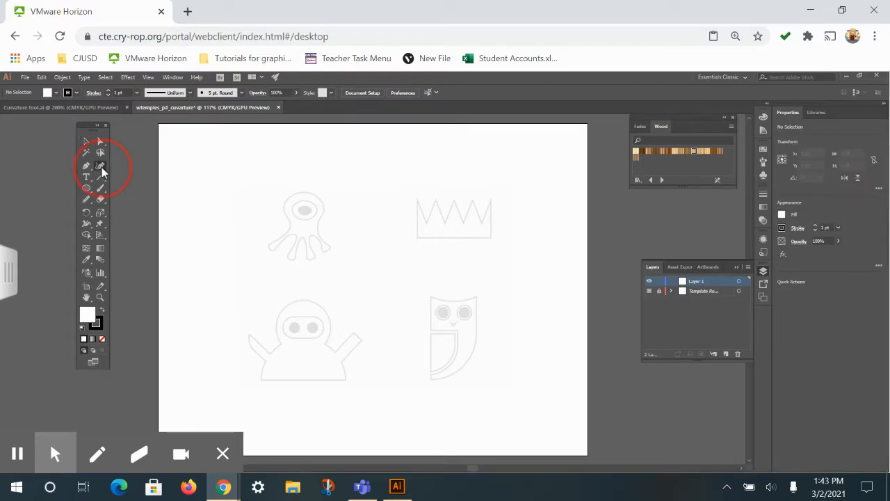
left_click(231, 163)
left_click(410, 217)
left_click(367, 348)
left_click(212, 299)
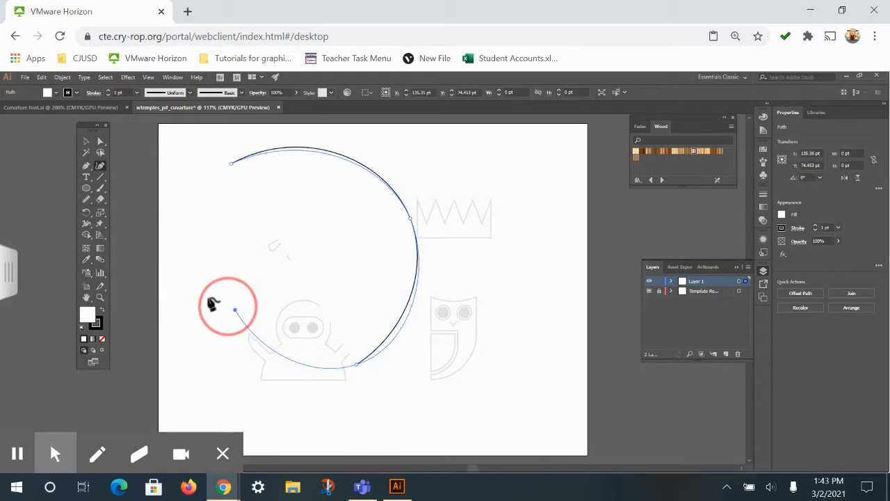
left_click(205, 180)
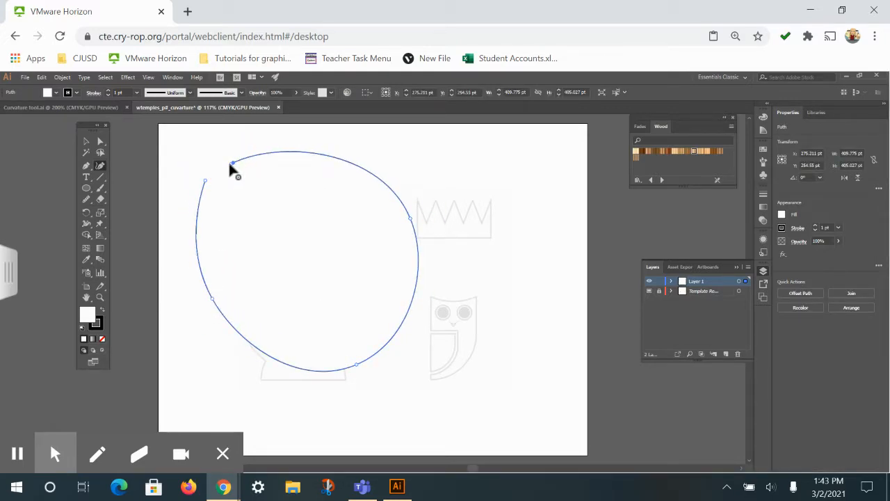
left_click(232, 164)
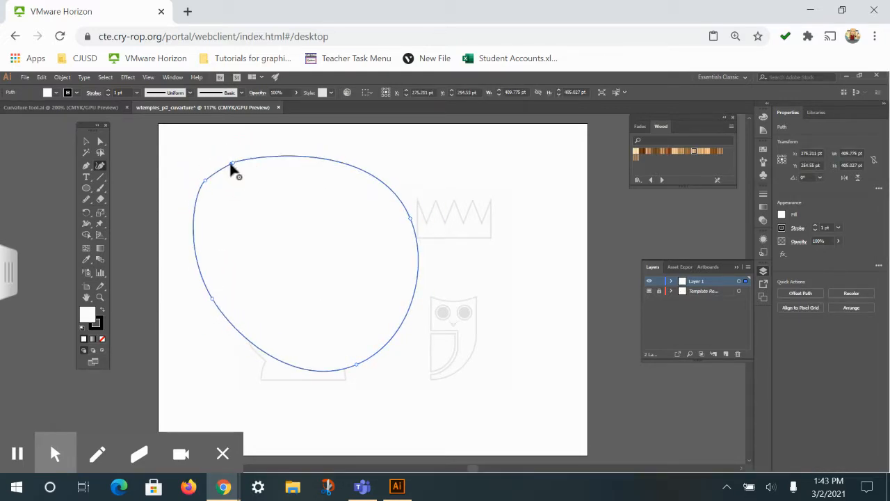
left_click(412, 176, "ctrl")
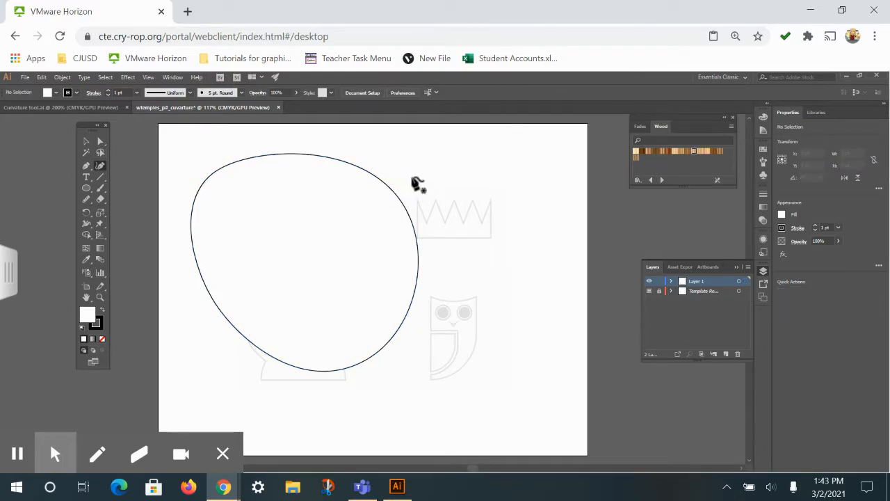
Delete the white rounded shape covering the template drawings
left_click(86, 141)
left_click(258, 218)
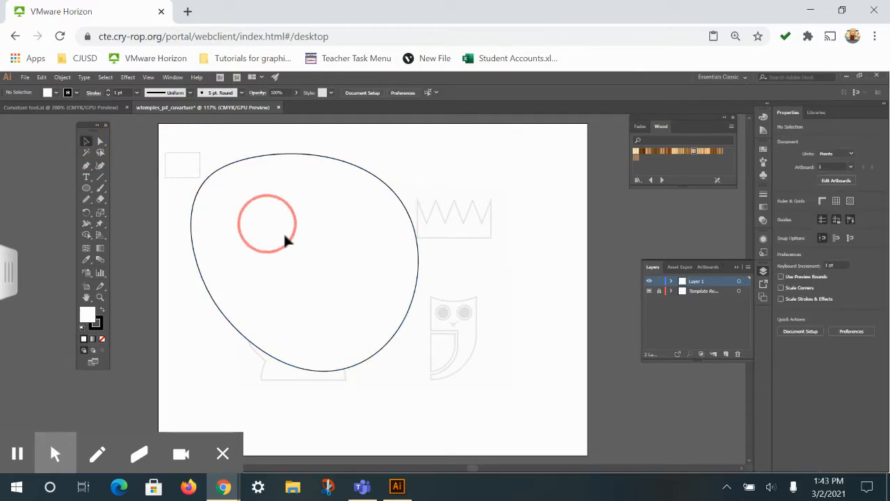
key("Delete")
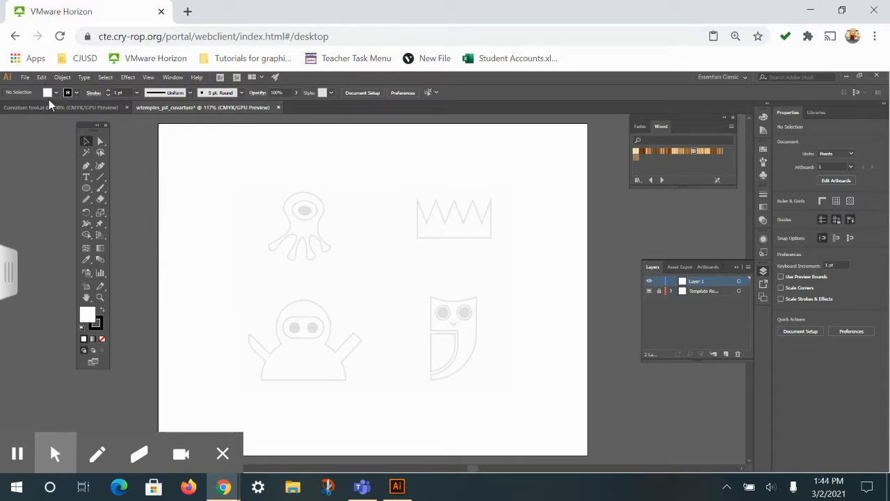
Activate the Curvature tool and set the fill color to CMYK Red
left_click(100, 166)
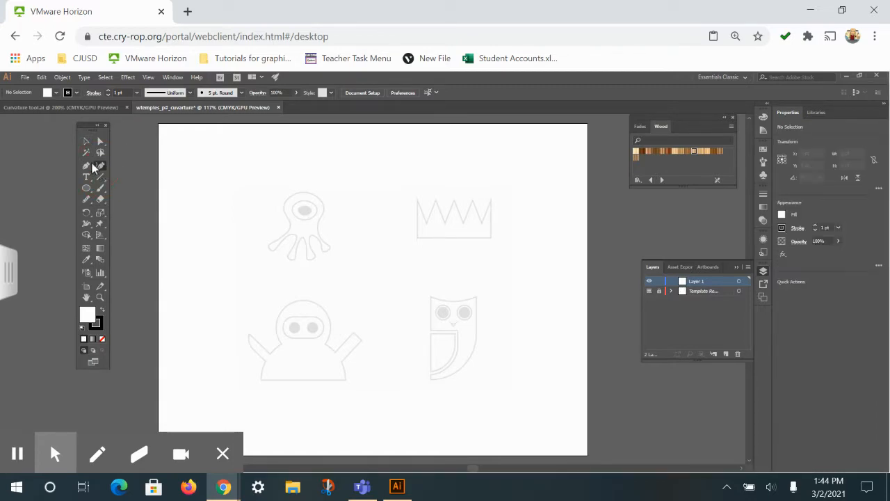
left_click(55, 93)
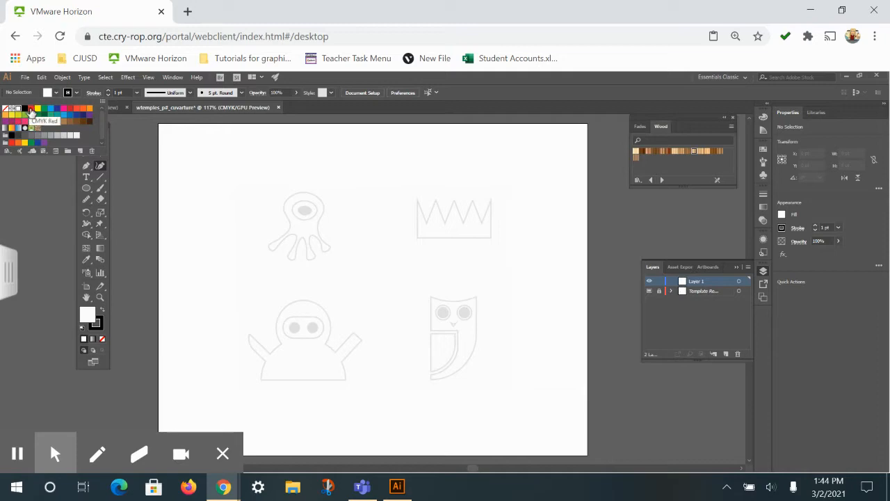
left_click(30, 108)
left_click(257, 160)
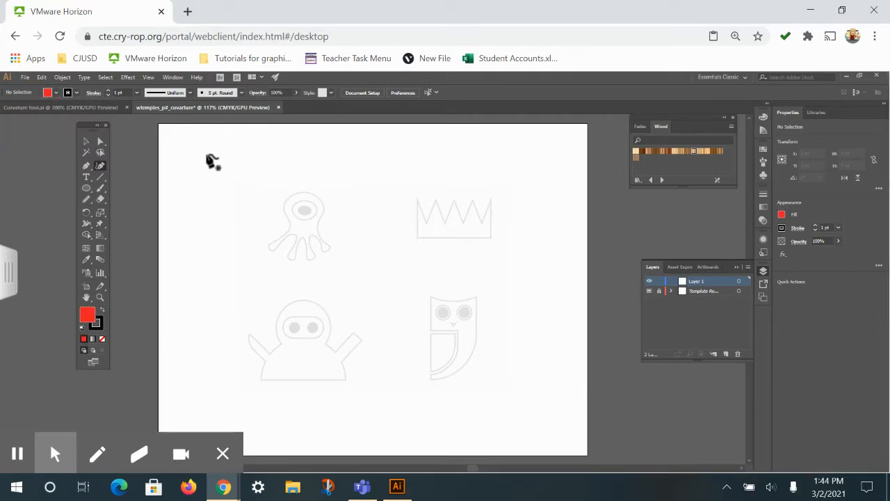
Draw a closed red rounded shape about 271 by 260 pt over the one-eyed creature with the Curvature tool
left_click(255, 157)
left_click(340, 178)
left_click(343, 244)
left_click(238, 285)
left_click(215, 180)
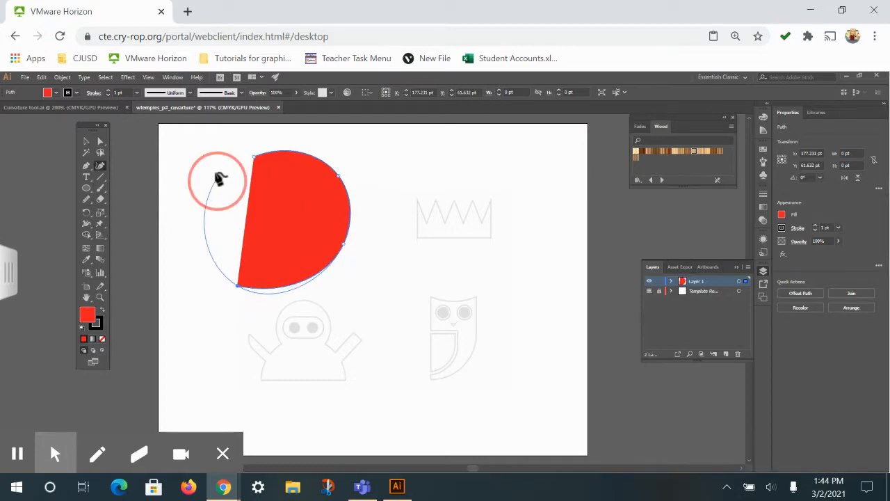
left_click(254, 157)
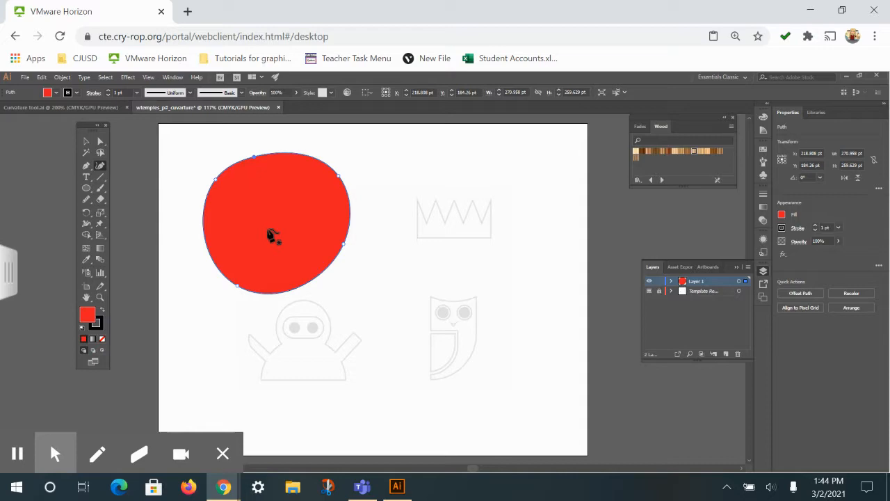
Set the rounded shape's fill to None so that only its black stroke remains
left_click(55, 93)
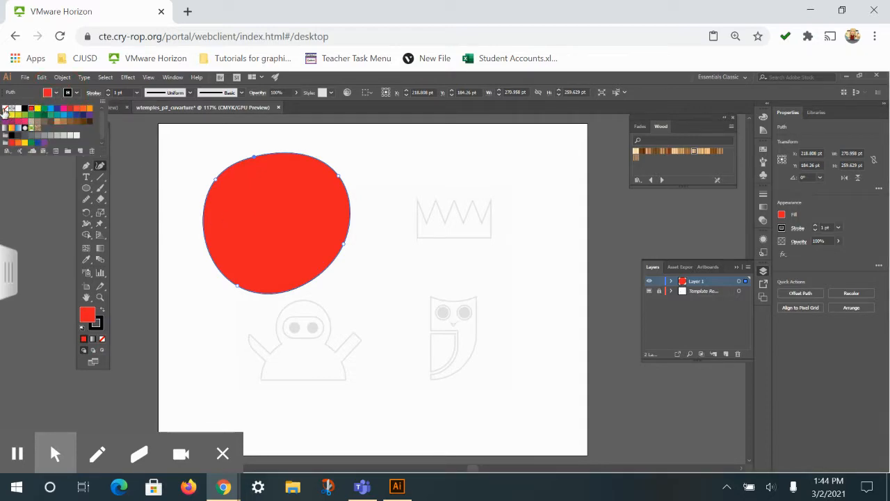
left_click(4, 109)
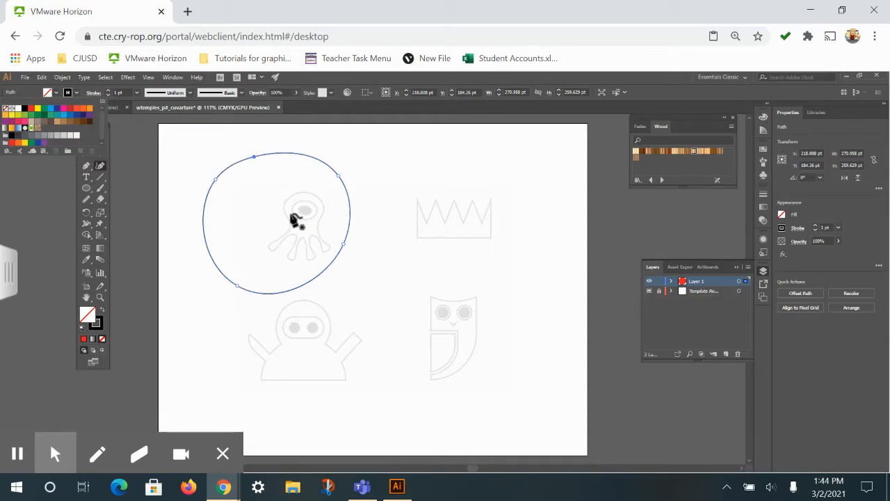
left_click(290, 215)
Delete the unfilled rounded outline around the one-eyed creature
key("Delete")
key("Delete")
left_click(17, 454)
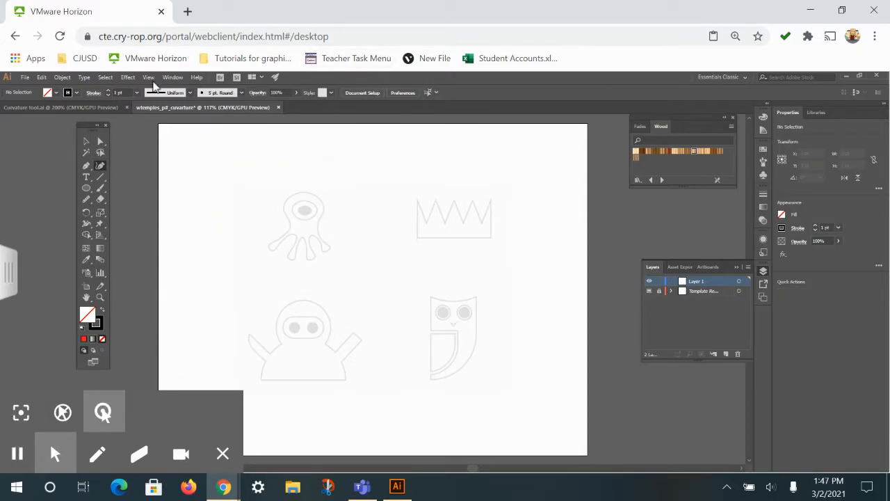
Turn off Smart Guides for the document
left_click(173, 78)
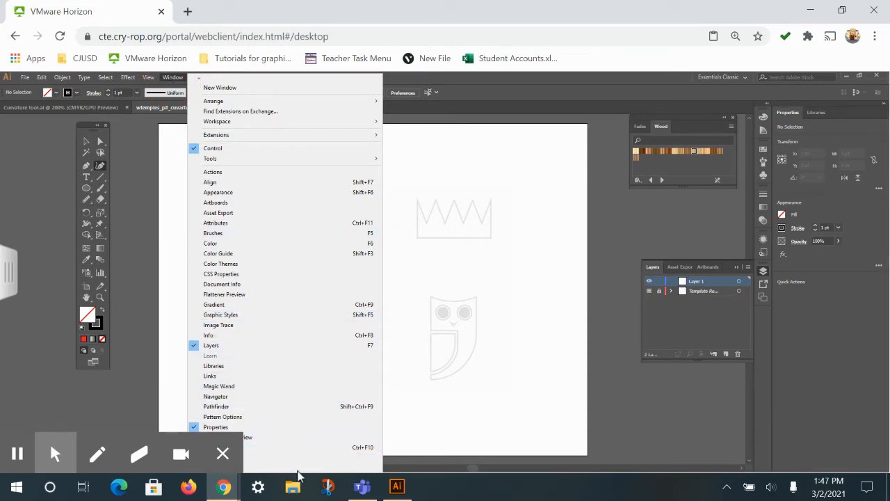
key("Down")
key("Down")
key("Down")
key("Down")
key("Down")
key("Down")
key("Down")
key("Down")
key("Down")
key("Down")
key("Down")
key("Down")
key("Down")
key("Down")
key("Down")
key("Down")
key("Down")
key("Down")
key("Down")
key("Down")
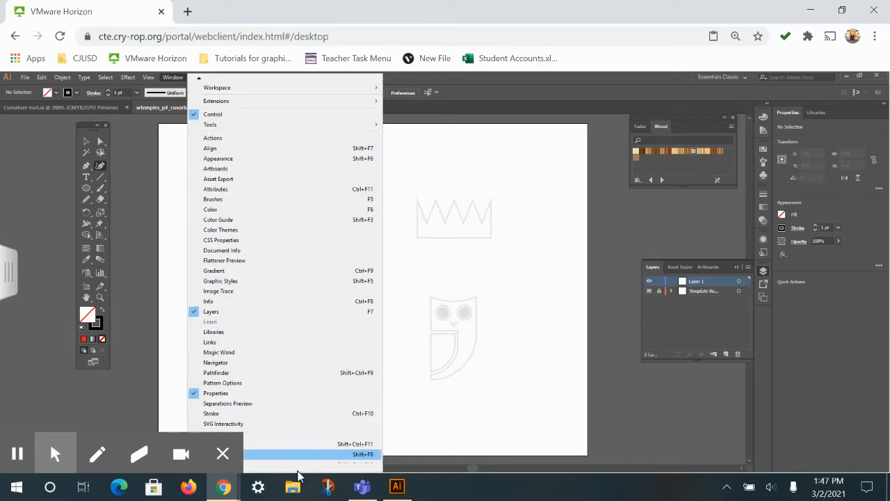
left_click(147, 78)
left_click(147, 78)
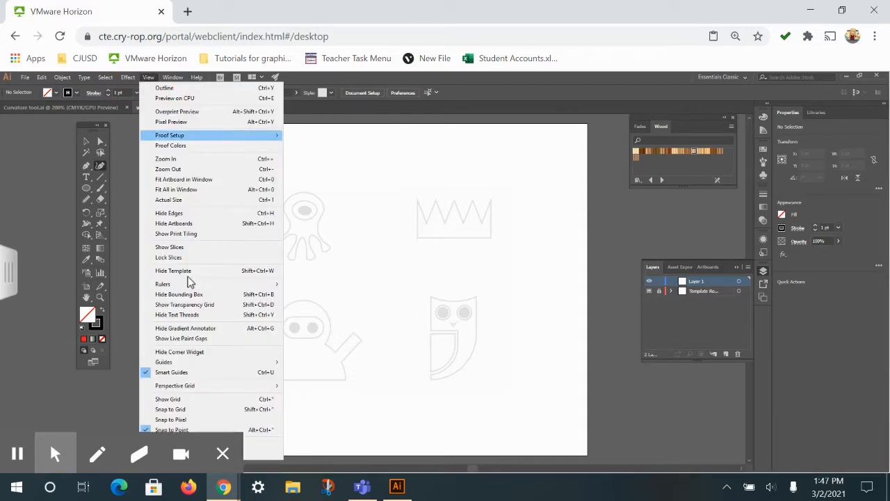
left_click(154, 373)
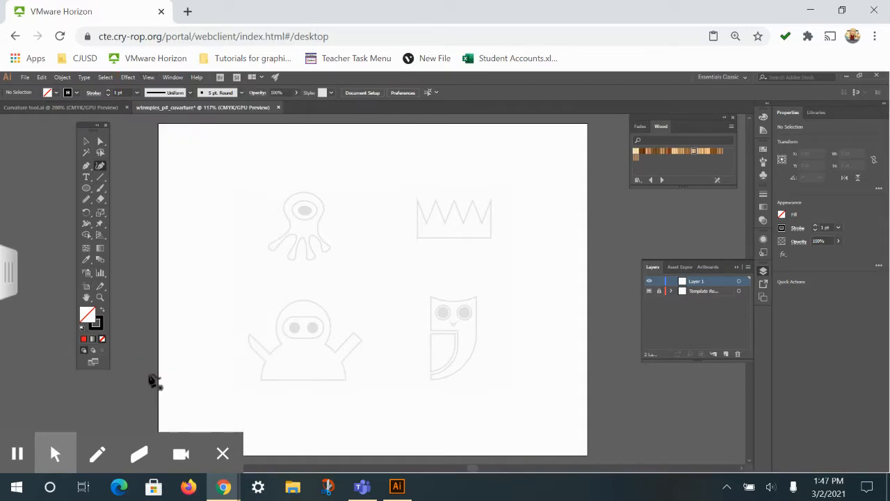
left_click(175, 78)
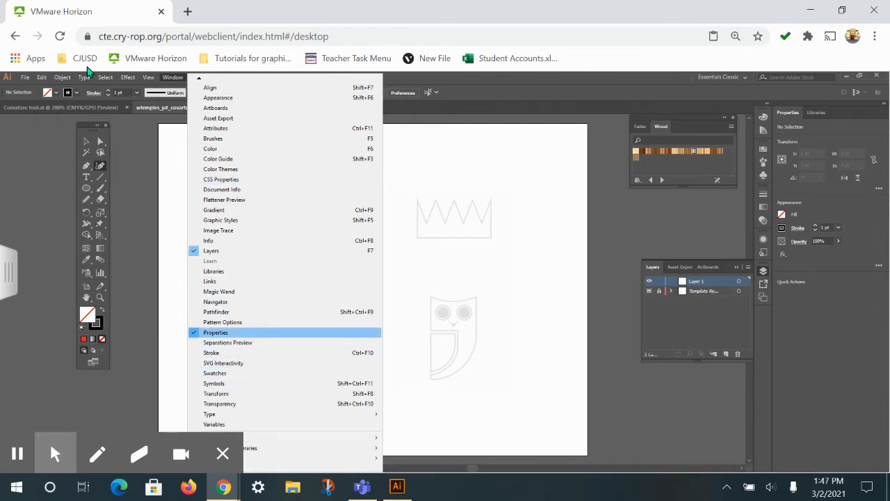
left_click(175, 78)
left_click(148, 77)
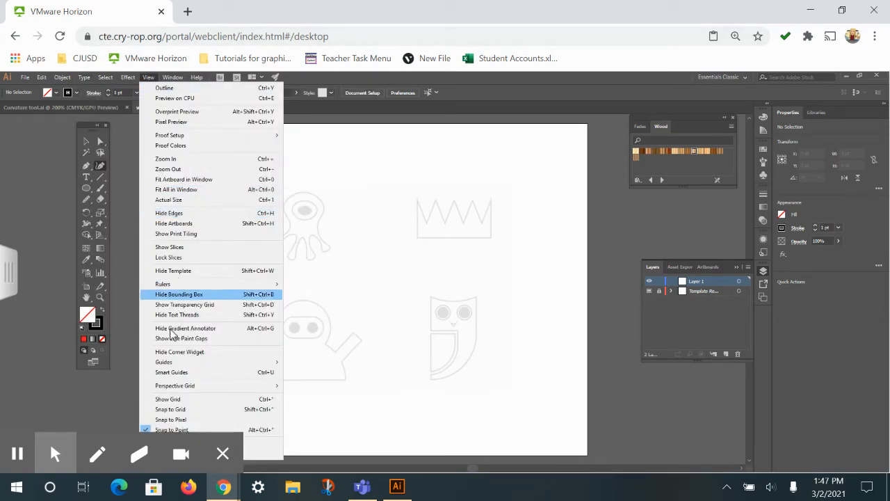
left_click(350, 214)
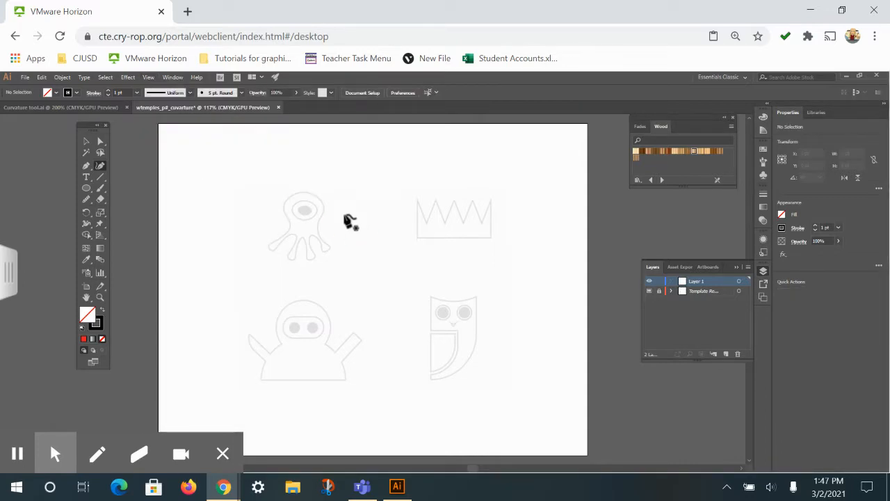
Try tracing the creature's outer eye ring as a closed three-point Curvature path about 37 by 36 pt, and delete it
key("ctrl+equal")
key("ctrl+equal")
key("ctrl+equal")
key("ctrl+equal")
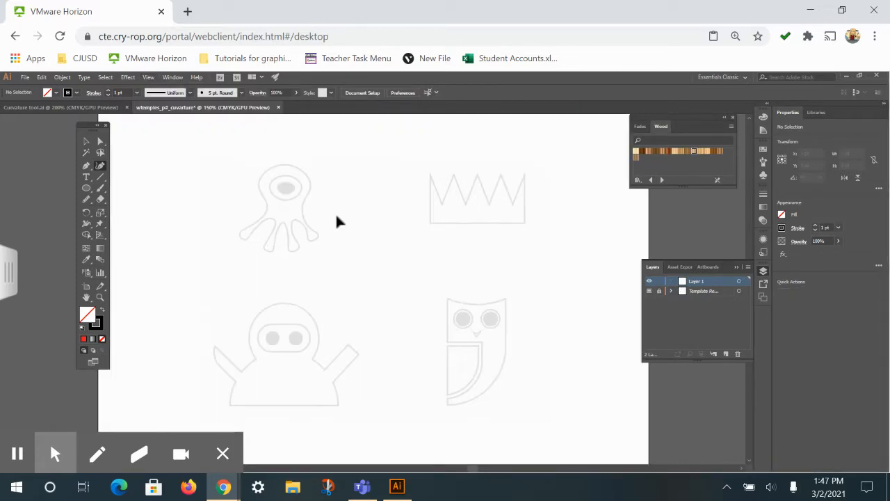
key("space")
left_click_drag(289, 167, 427, 419)
left_click_drag(281, 231, 381, 213)
key("ctrl+equal")
key("ctrl+equal")
key("space")
left_click_drag(409, 182, 410, 248)
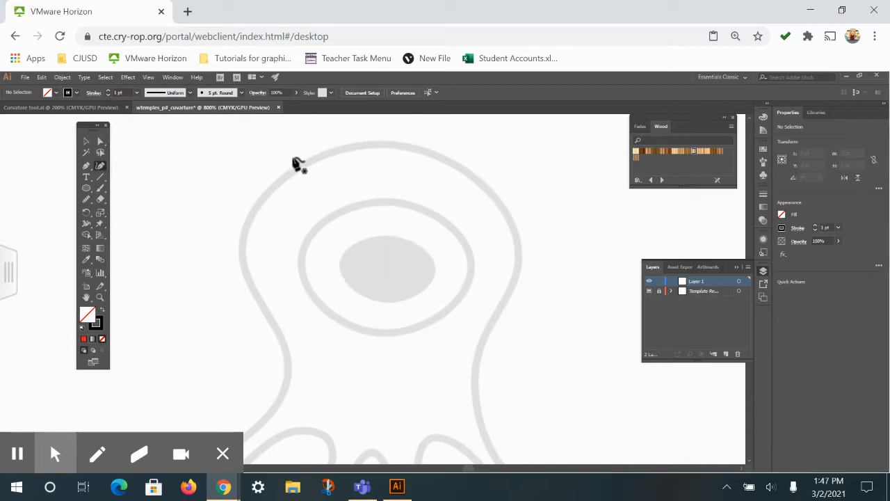
left_click(380, 203)
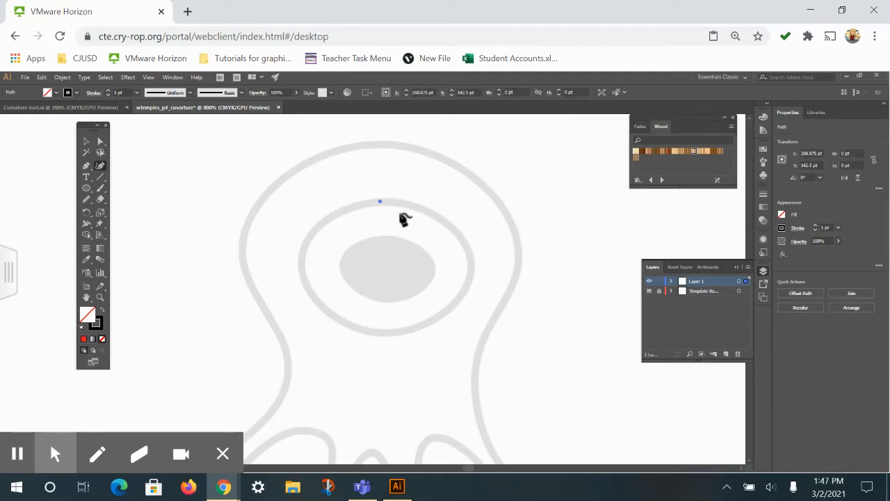
left_click(442, 314)
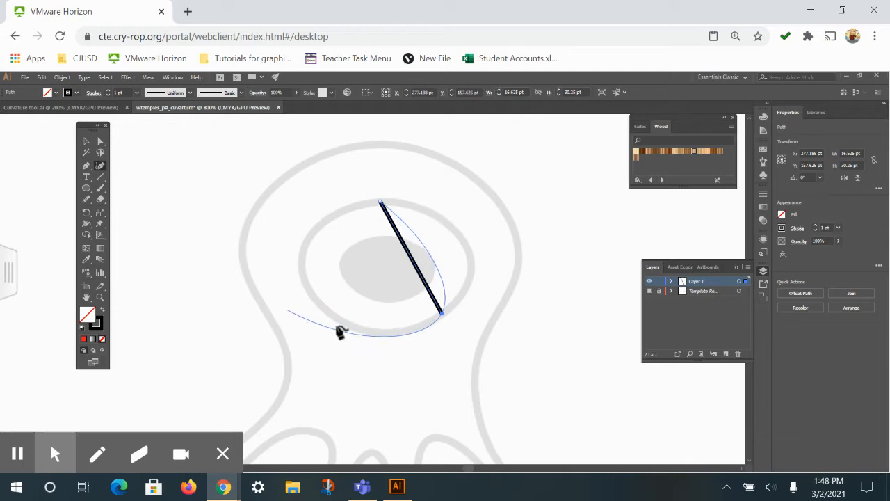
left_click(316, 301)
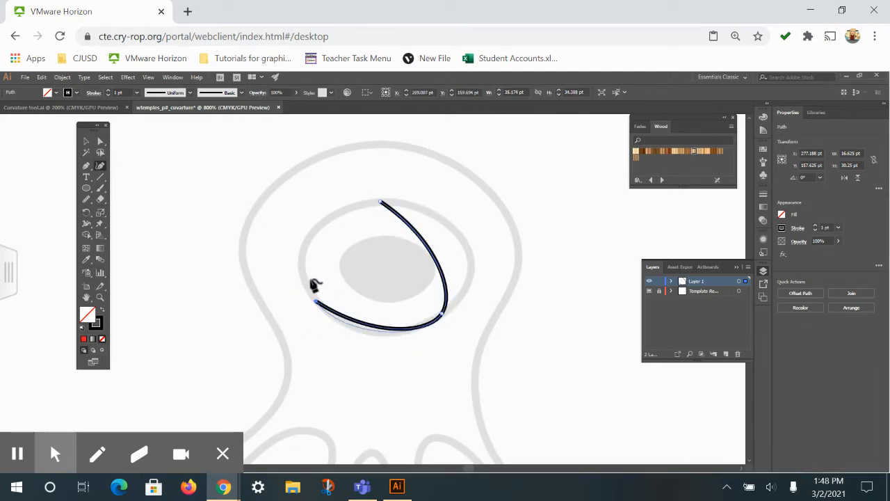
left_click(382, 198)
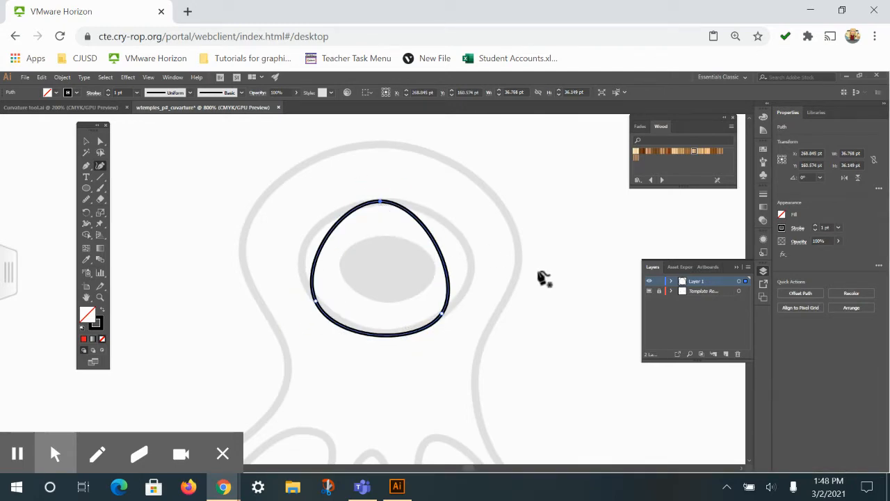
key("Delete")
key("Delete")
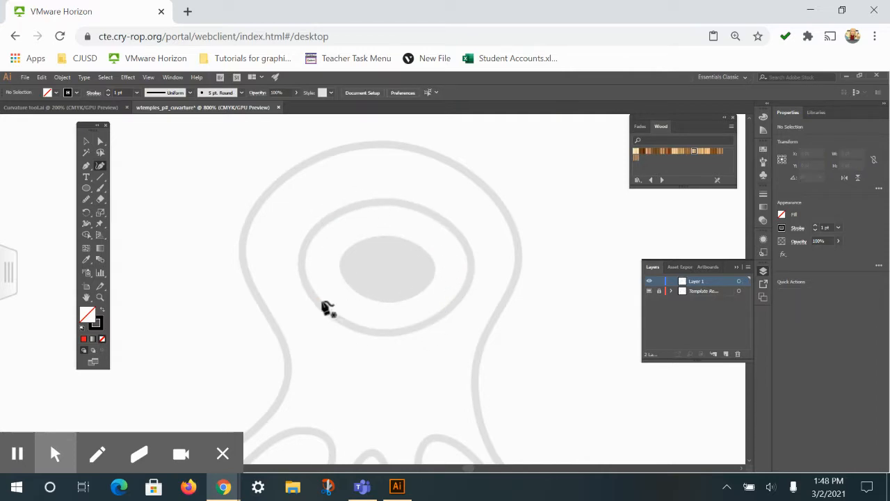
Trace the creature's outer eye ring as a closed four-point Curvature path about 46 by 36 pt
left_click(383, 201)
left_click(468, 255)
left_click(385, 333)
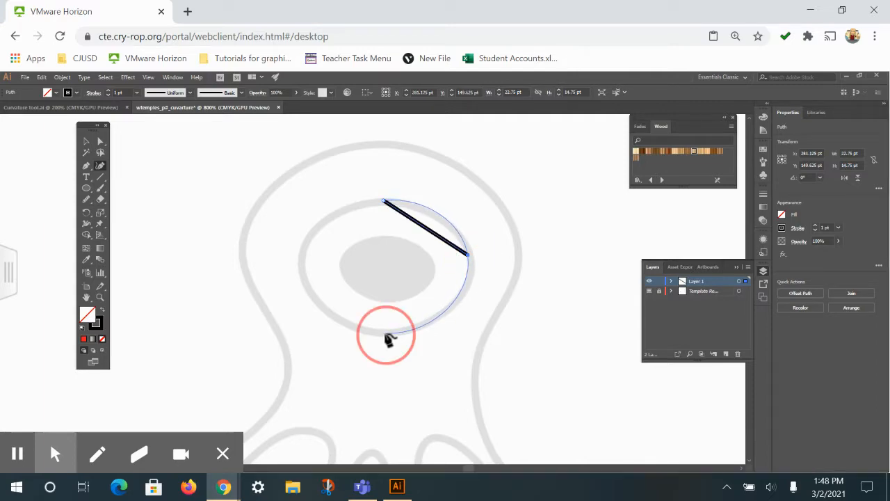
left_click(300, 263)
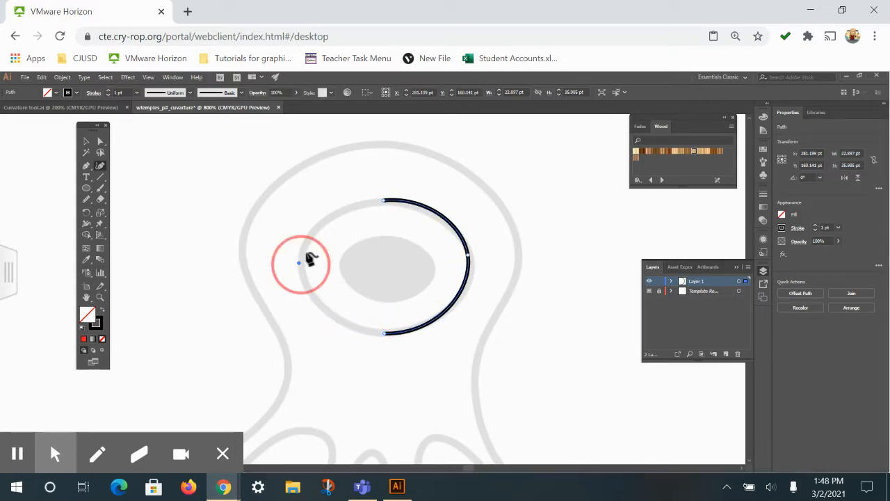
left_click(383, 201)
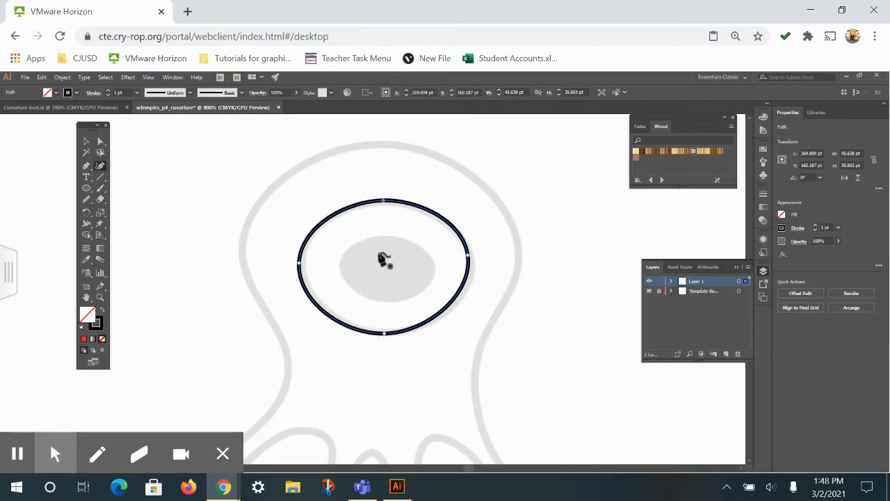
Trace the gray pupil inside the eye as a closed four-point Curvature path about 27 by 18 pt
left_click(383, 236)
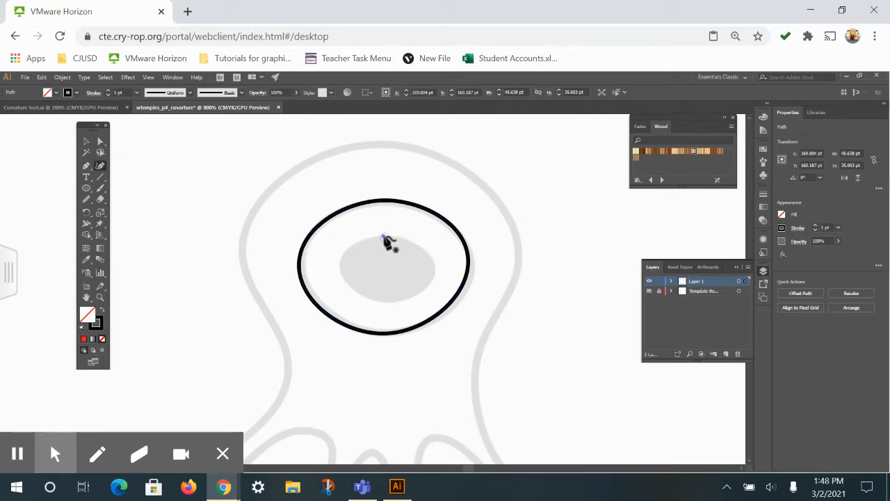
left_click(433, 264)
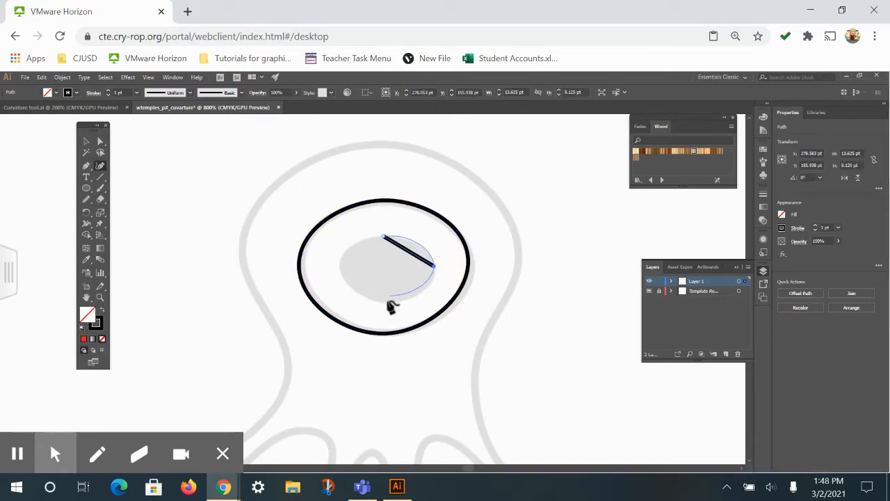
left_click(382, 302)
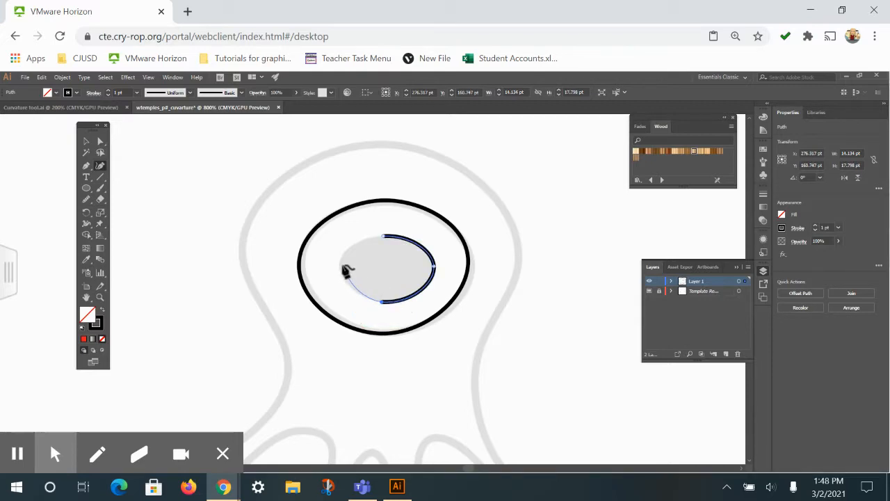
left_click(337, 267)
left_click(383, 239)
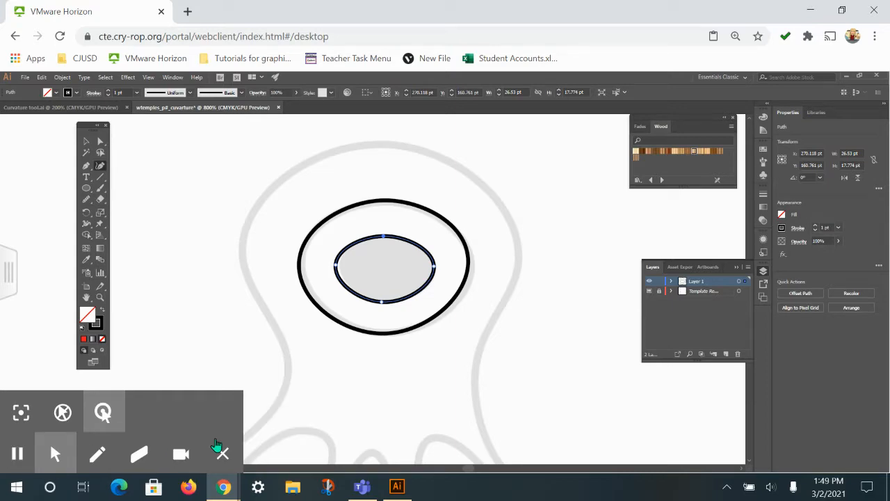
Trace the creature's body with the Curvature tool from the top of the head down its right side and around the rightmost leg
key("ctrl+minus")
mouse_move(478, 381)
left_mouse_down()
mouse_move(470, 285)
mouse_move(487, 301)
mouse_move(471, 292)
mouse_move(464, 236)
left_mouse_up()
key("ctrl+minus")
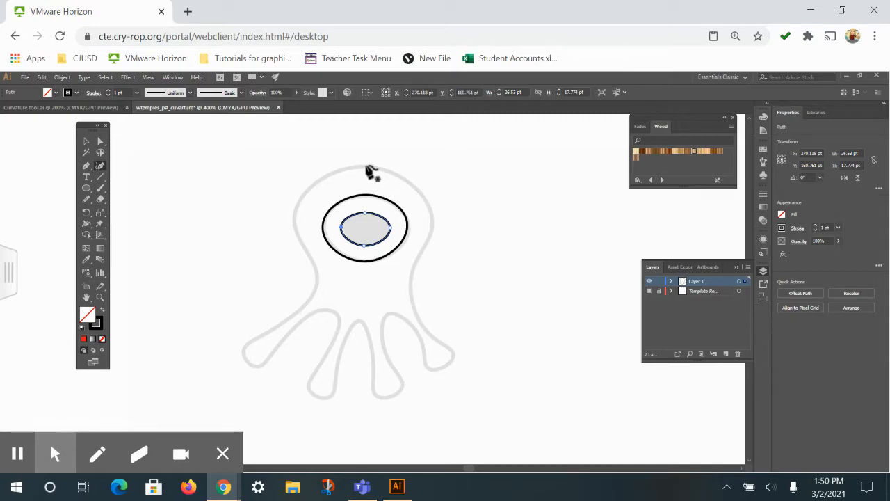
left_click(365, 166)
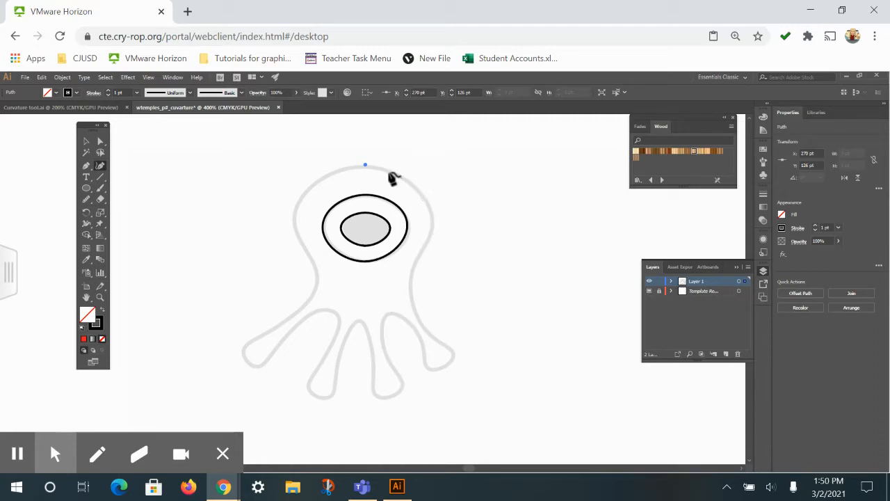
left_click(432, 224)
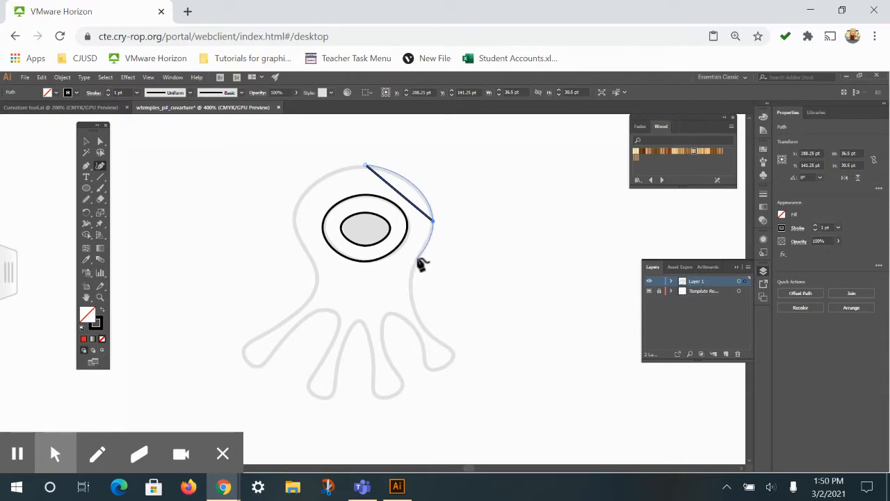
left_click(413, 306)
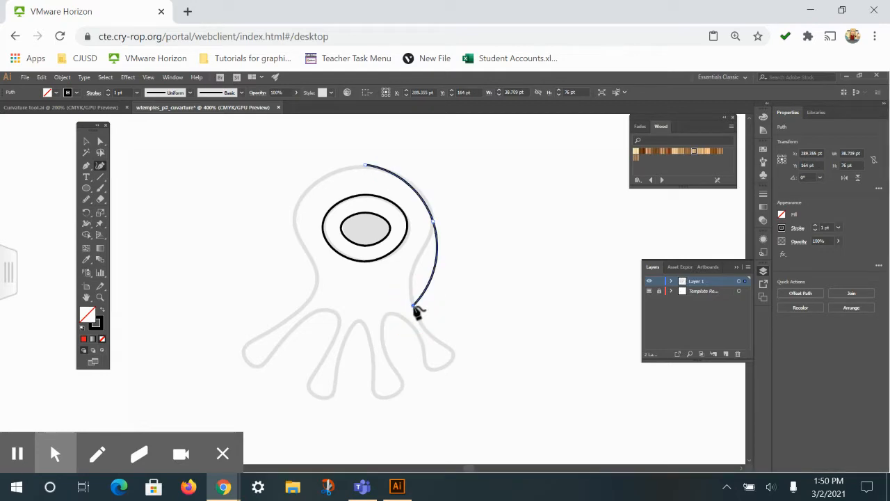
left_click(454, 352)
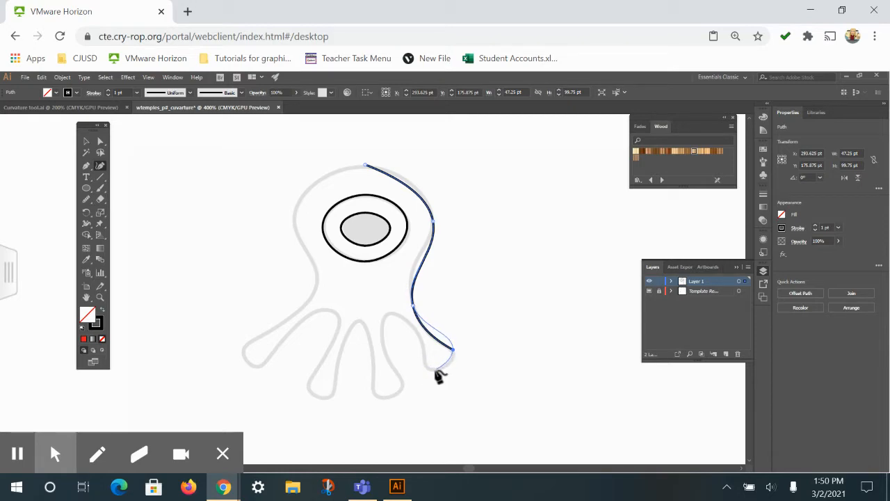
left_click(428, 368)
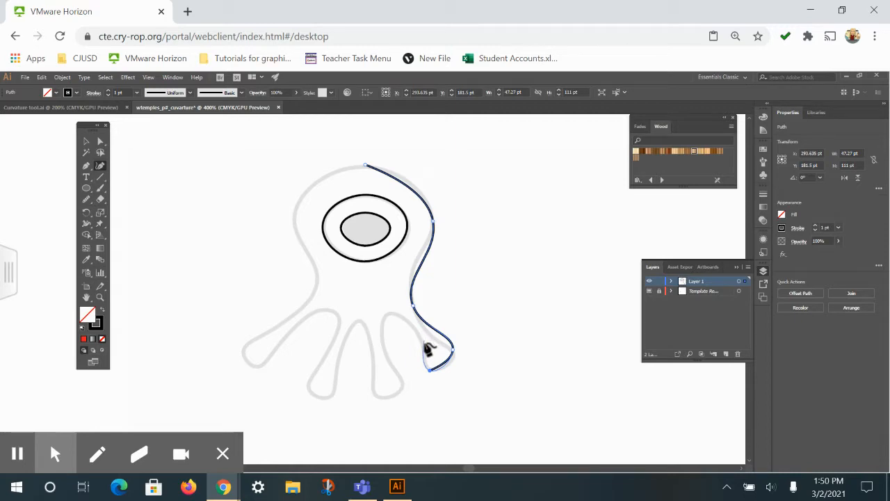
left_click(423, 343)
left_click(387, 312)
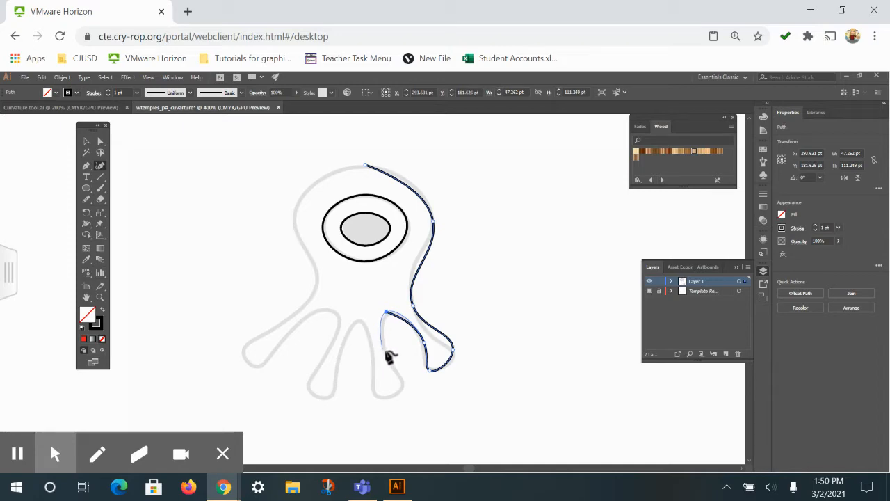
Continue the Curvature path around the second leg from the right and up to the peak of the middle gap between the legs
left_click(388, 355)
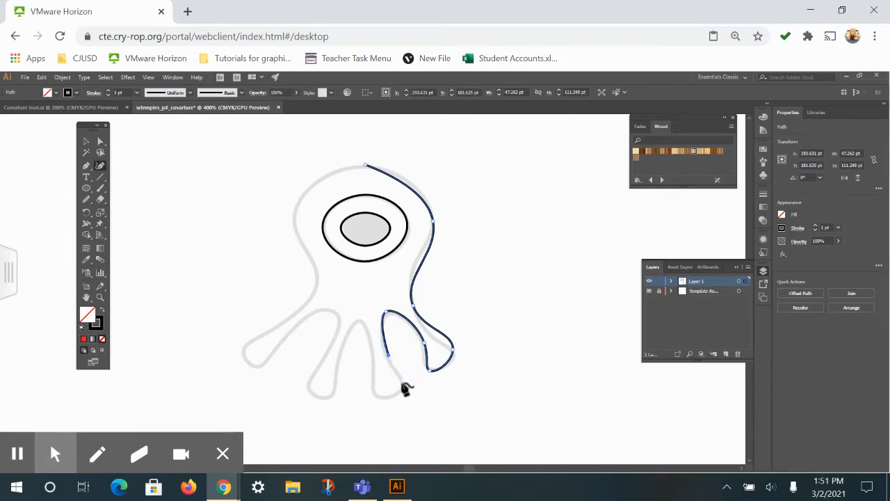
left_click(406, 382)
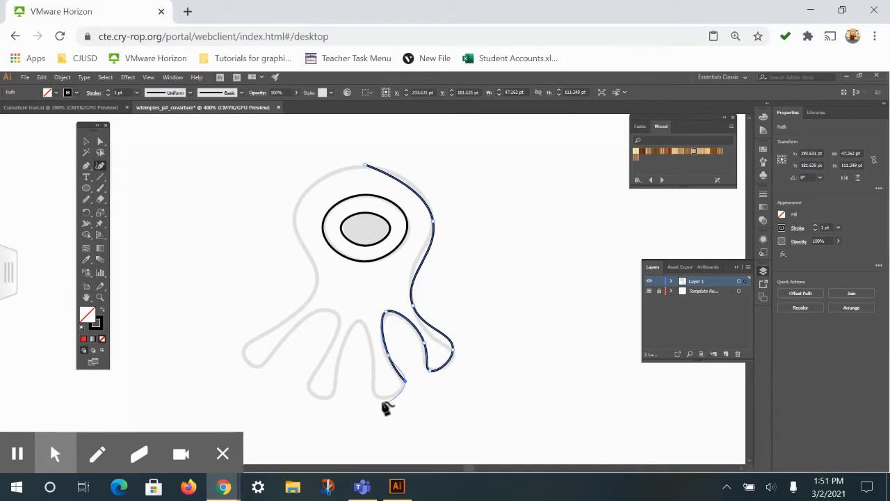
left_click(375, 396)
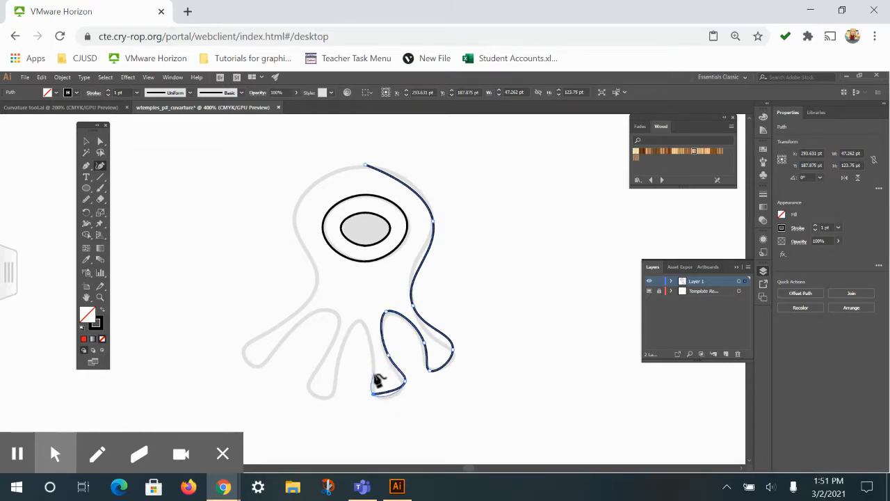
left_click(359, 321)
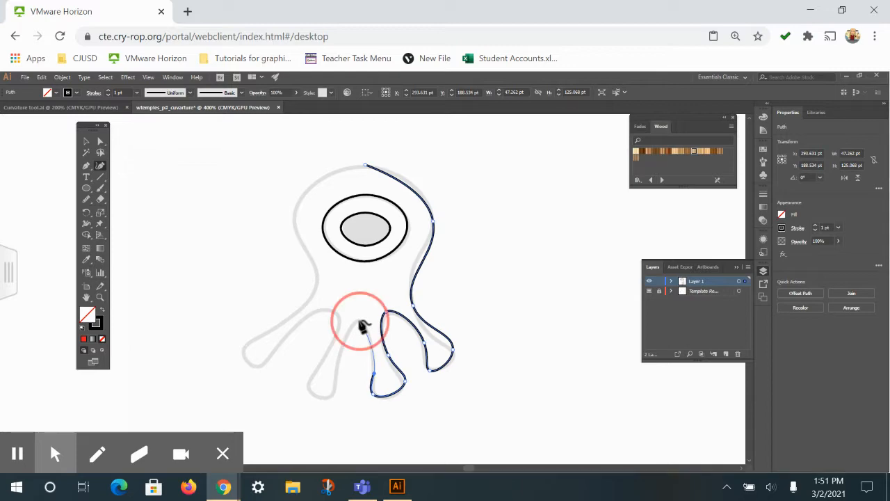
Continue the body path down around the third leg from the right and up to the gap beside the leftmost leg
left_click(335, 383)
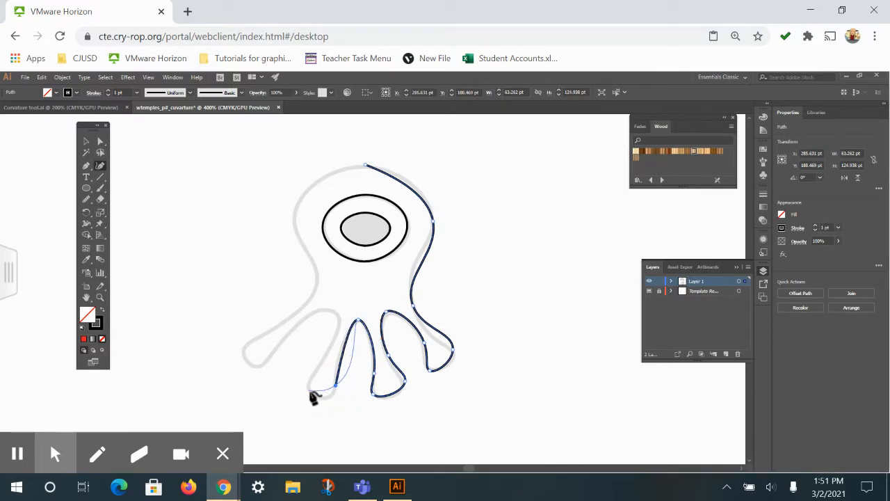
left_click(332, 396)
left_click(309, 392)
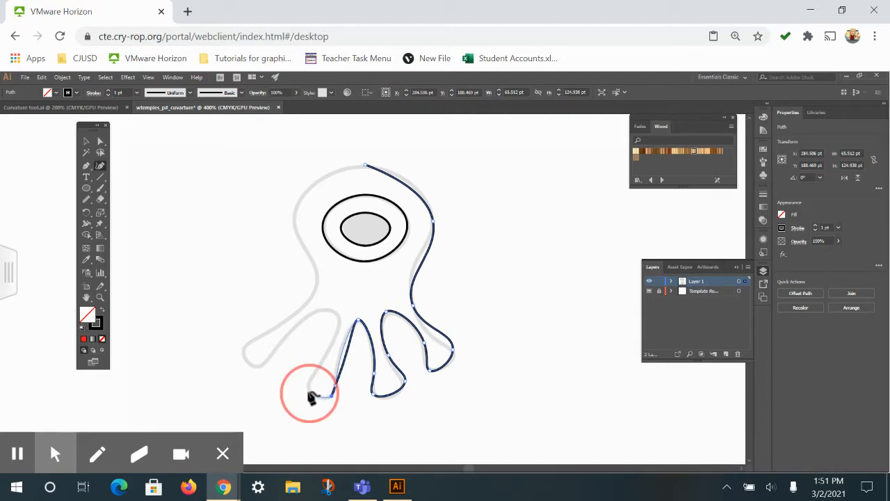
left_click(315, 374)
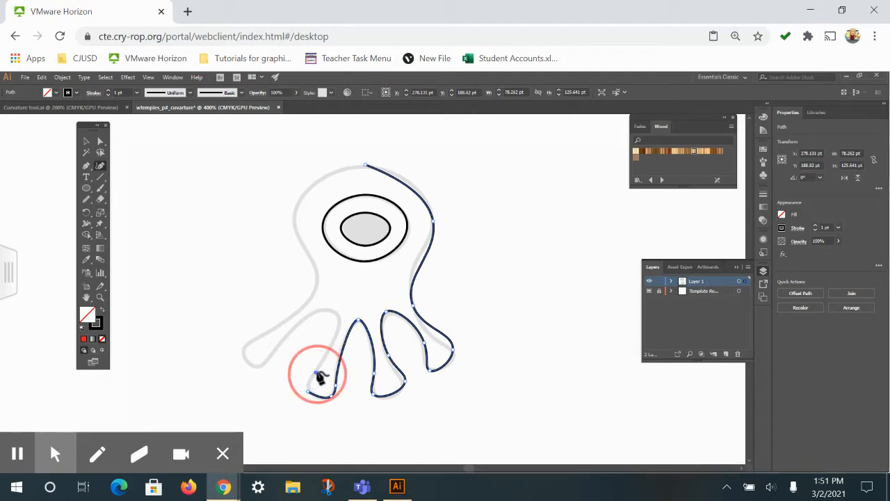
left_click(343, 324)
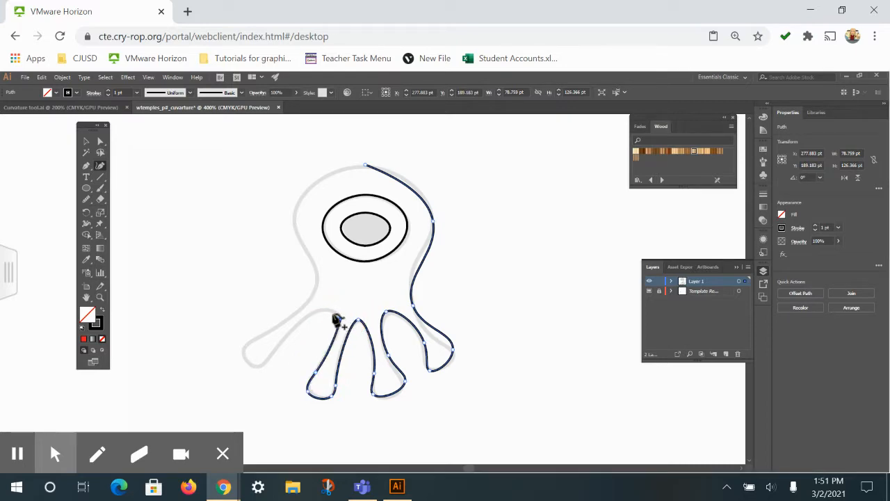
Continue the body path over the last gap and around the tip of the leftmost leg
left_click(312, 312)
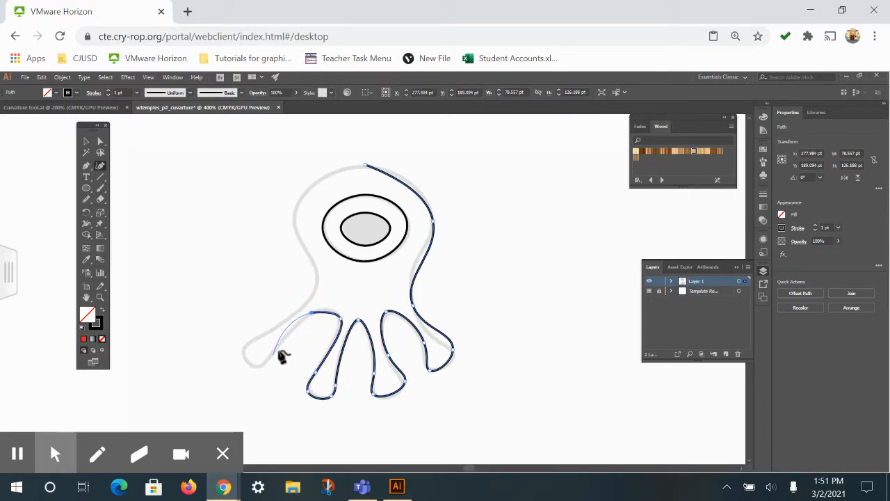
left_click(293, 331)
left_click(256, 365)
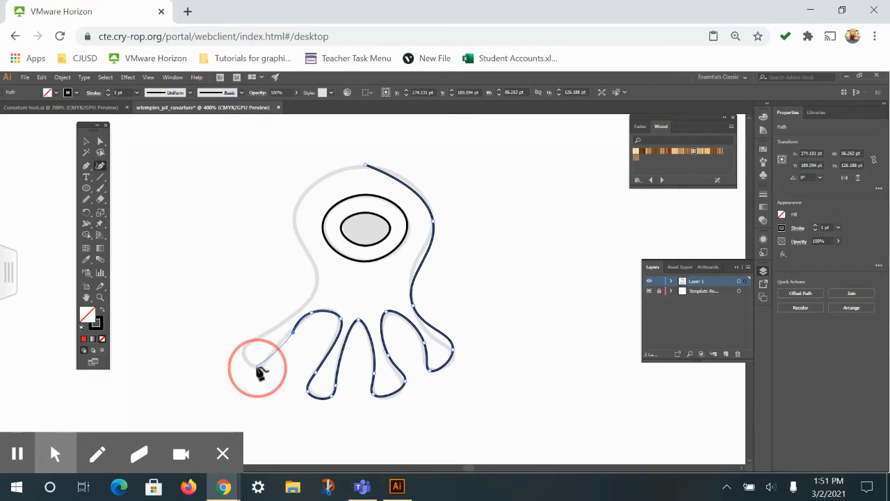
left_click(244, 346)
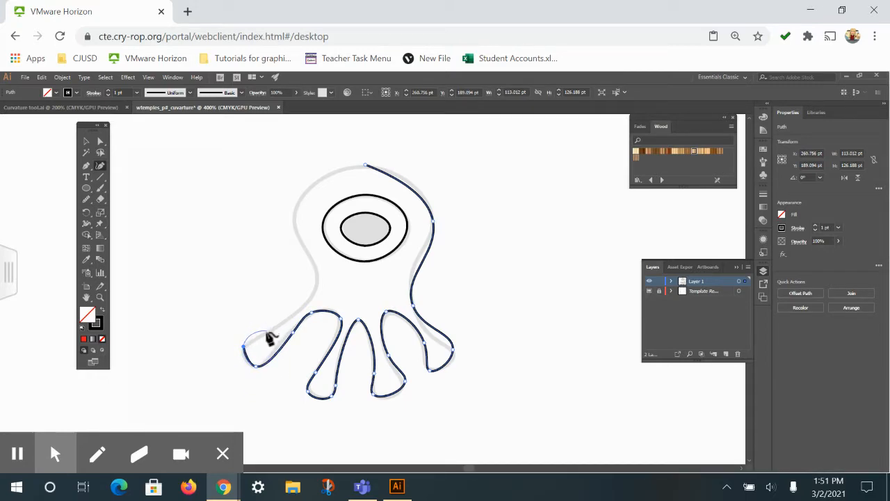
left_click(259, 337)
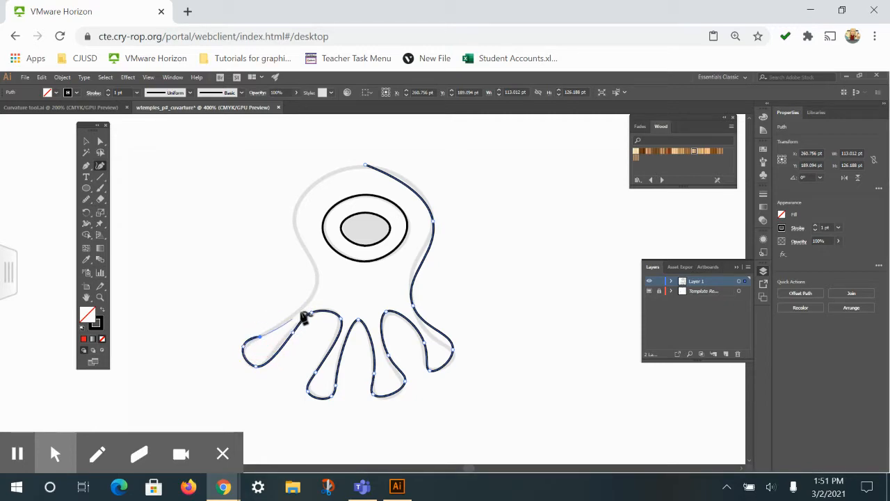
Trace the creature's left side up to the top of the head and close the body path at about 113 by 126 pt
left_click(318, 276)
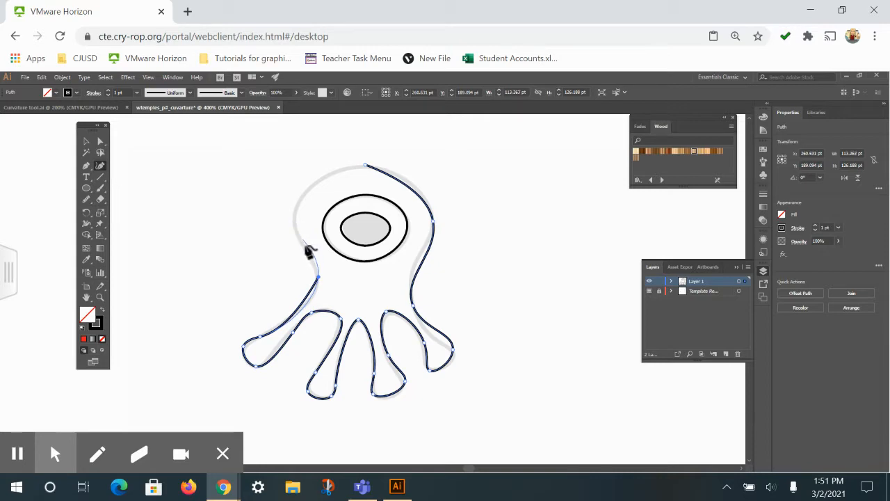
left_click(307, 253)
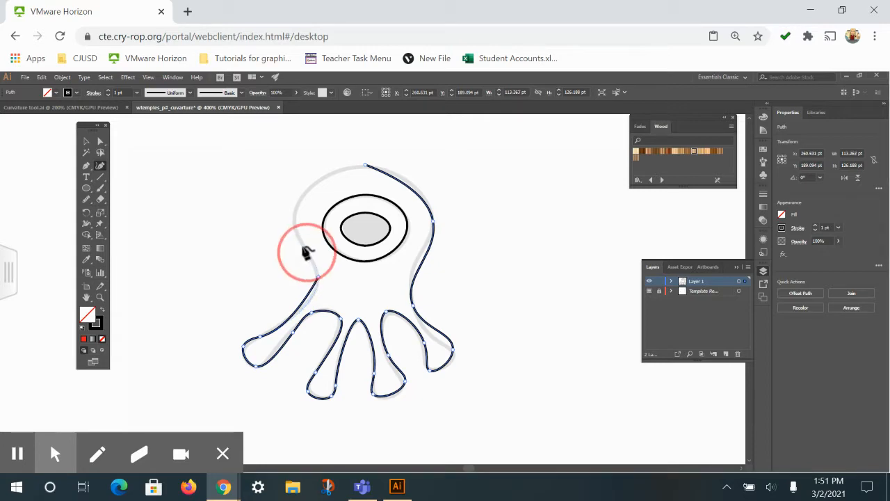
left_click(297, 209)
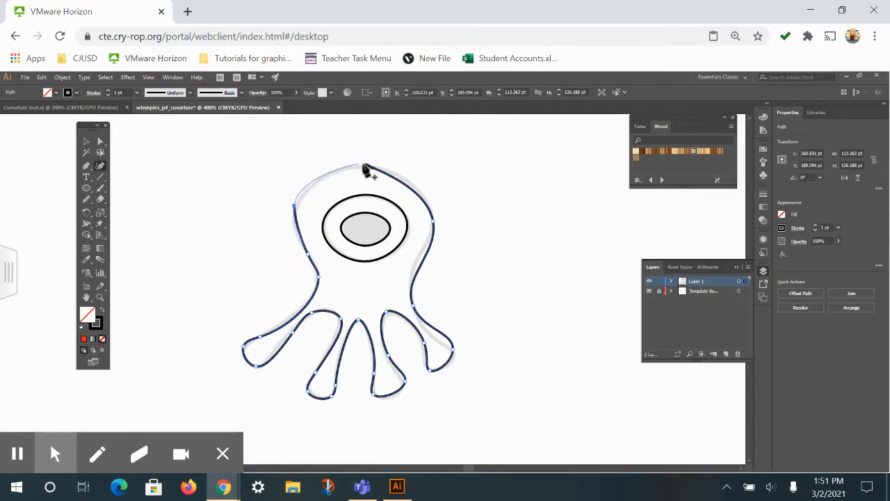
left_click(366, 167)
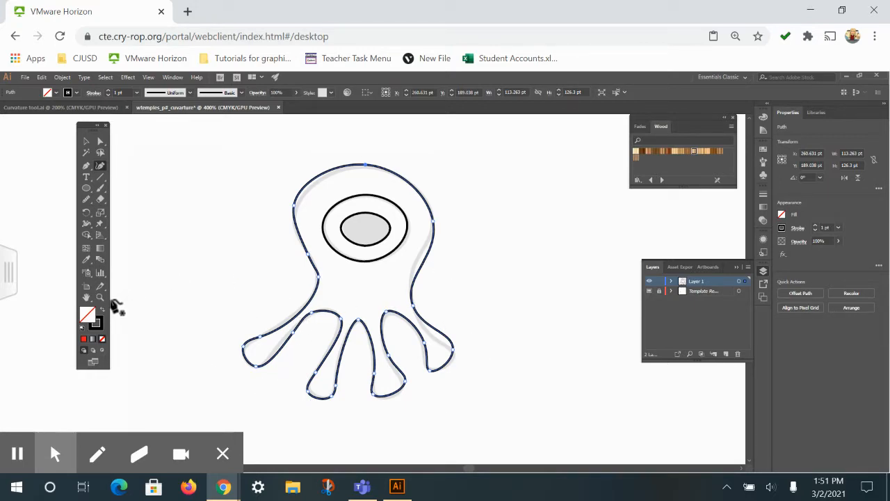
Shift the body path slightly with the Direct Selection tool and select the anchor point at the right side of the waist
left_click(101, 143)
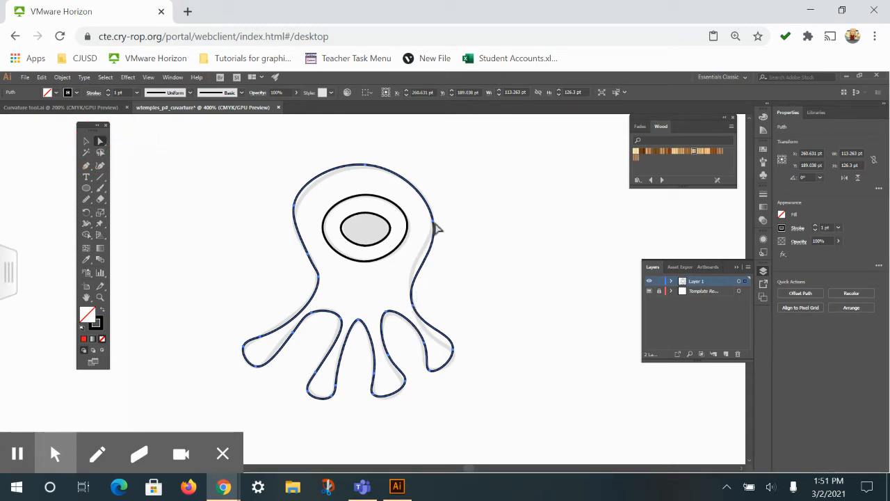
left_click_drag(434, 224, 432, 224)
left_click_drag(412, 311, 415, 312)
left_click(416, 311)
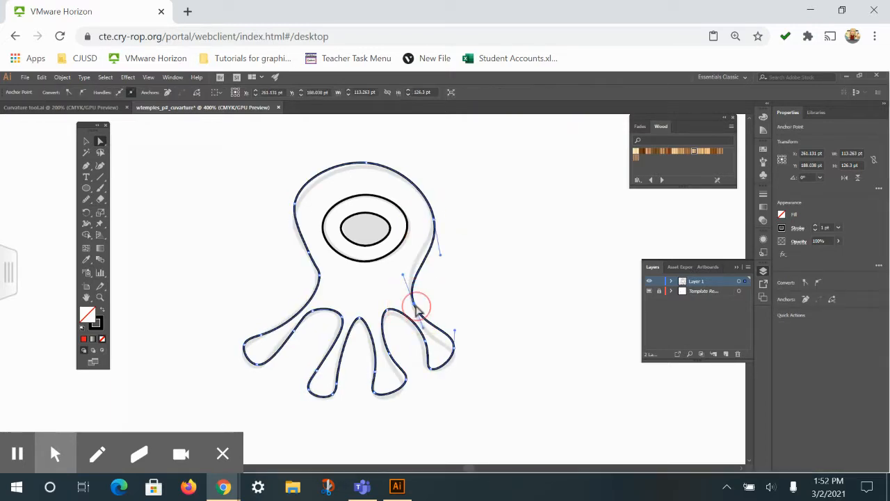
left_click(415, 310)
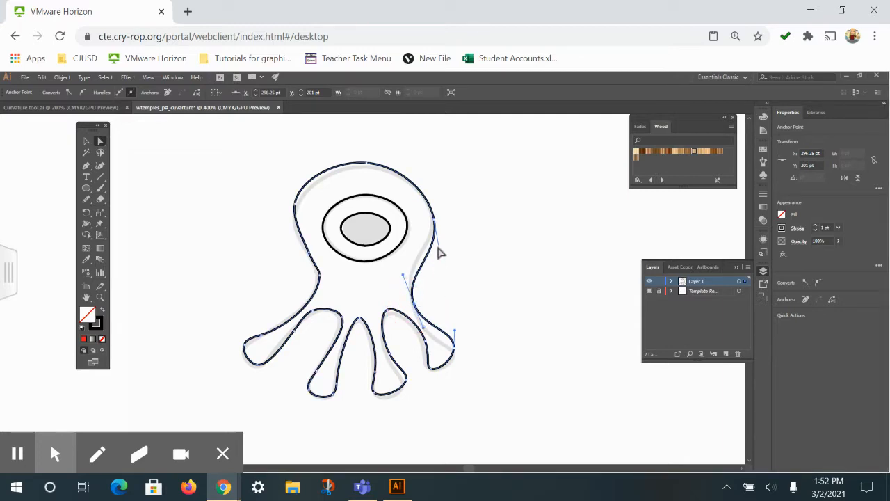
Pull the anchor on the head's right side and its lower direction handle inward to fit the template outline
left_click(432, 223)
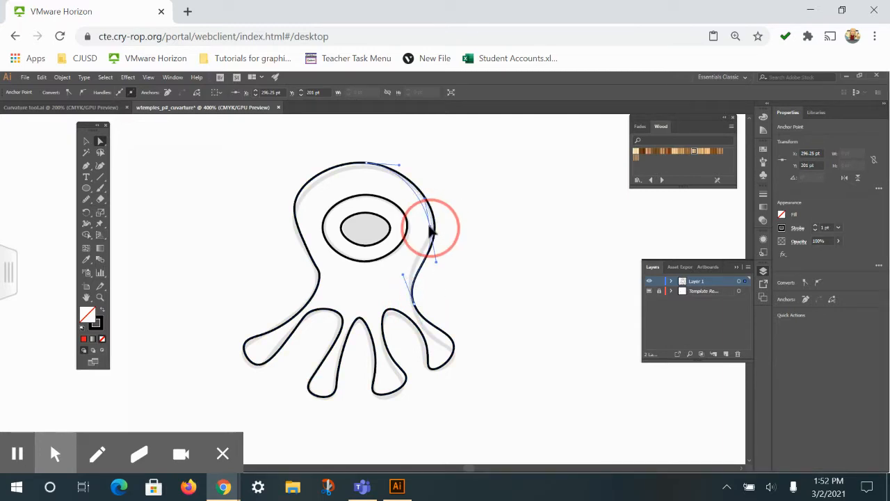
left_click_drag(432, 223, 438, 253)
left_click(438, 257)
left_click(431, 233)
left_click_drag(438, 256, 426, 259)
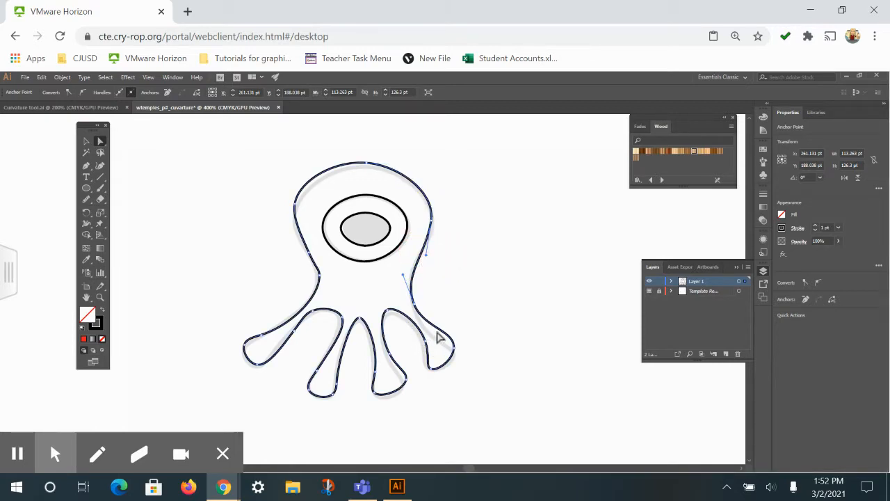
Try a larger move of the rightmost leg's inner anchor, undo it, and nudge the anchor to X 301.25 pt, Y 221.25 pt
left_click(427, 346)
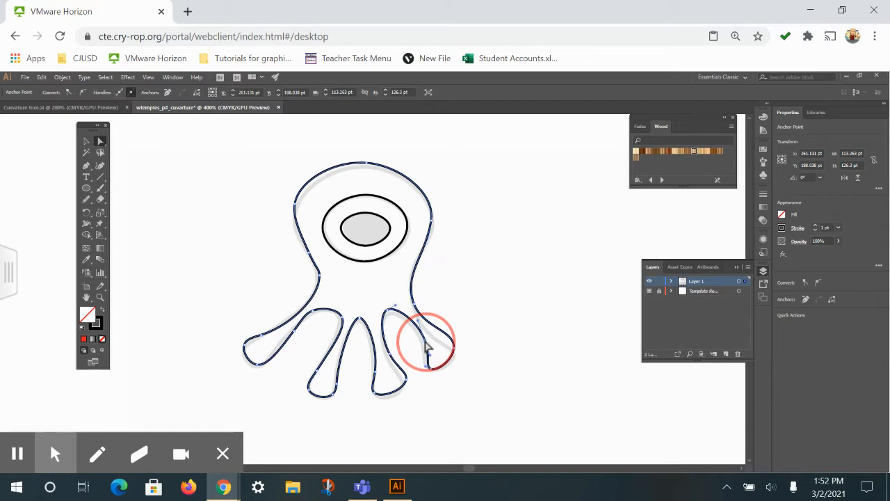
left_click_drag(425, 339, 387, 312)
key("ctrl+z")
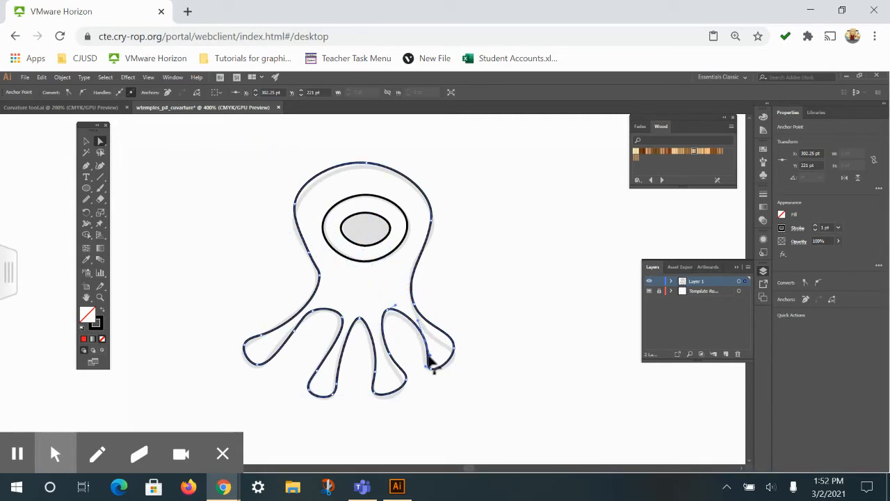
left_click_drag(426, 341, 424, 340)
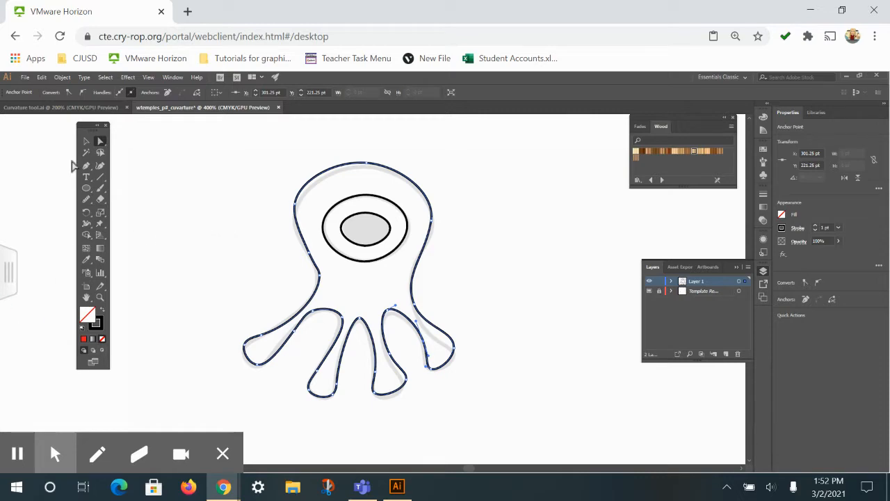
Select the pupil path with the Selection tool and fill it with black
left_click(86, 141)
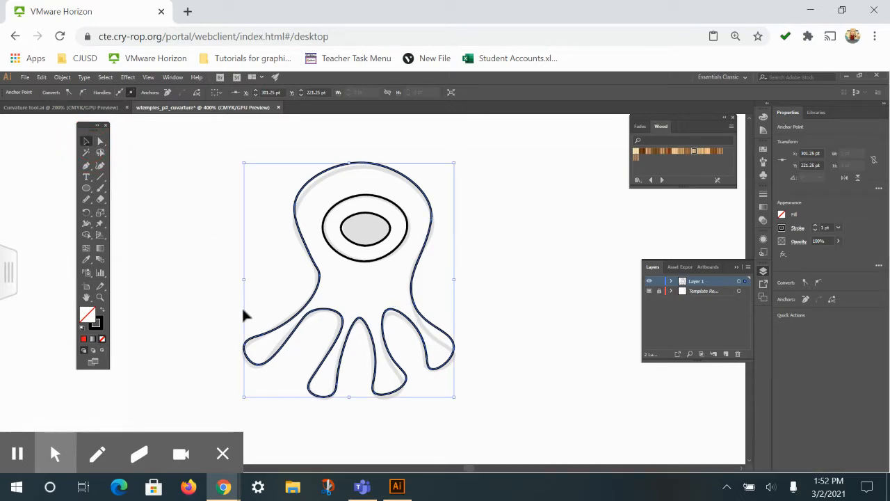
left_click(621, 403)
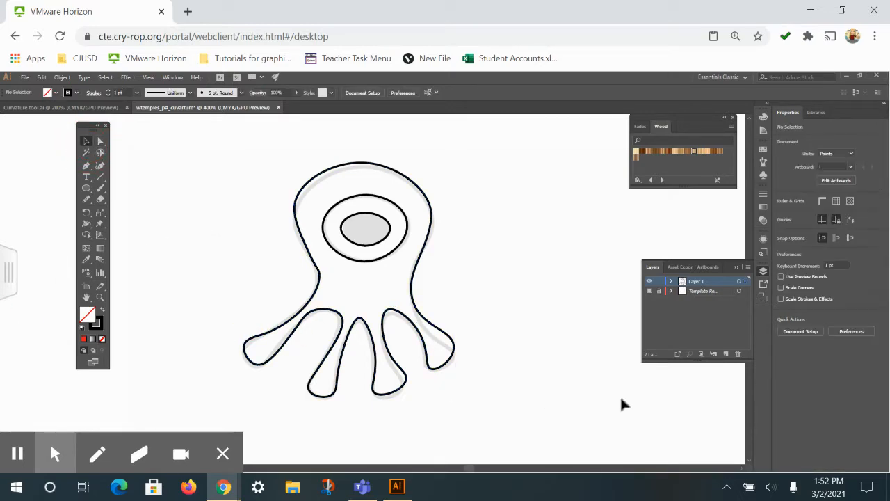
double_click(410, 287)
left_click(355, 228)
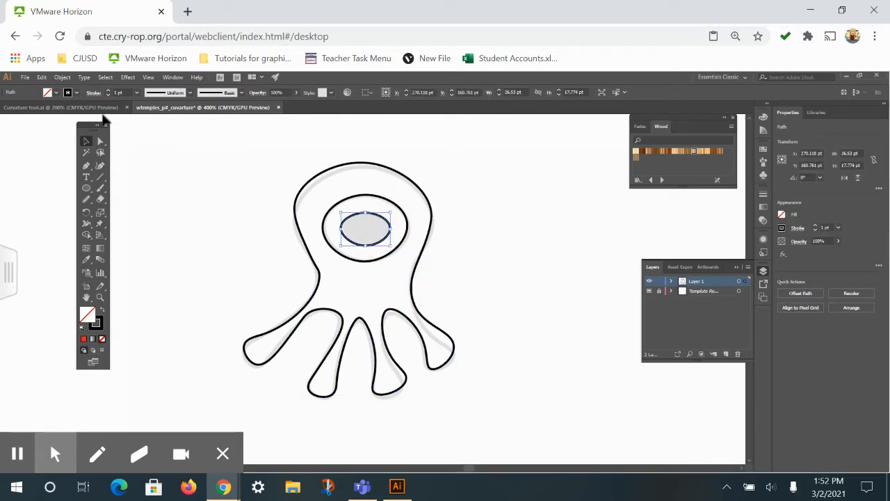
left_click(56, 93)
left_click(25, 111)
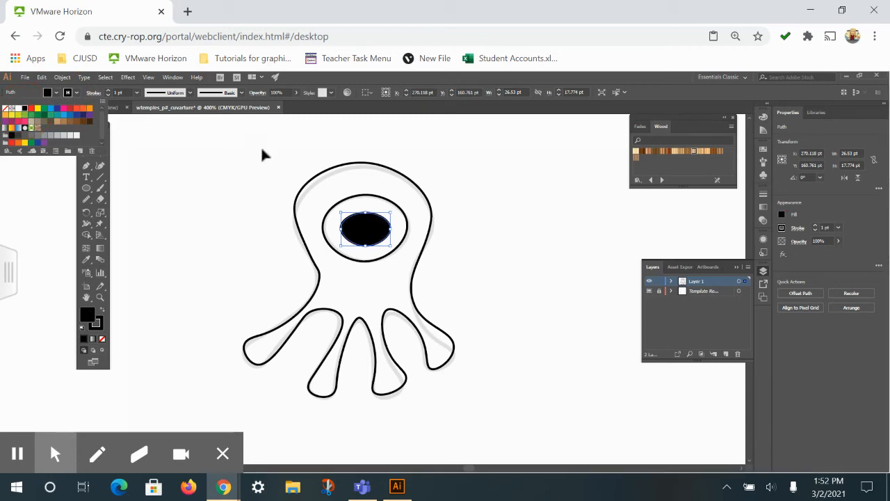
Try to fill the outer eye ring with white
left_click(365, 197)
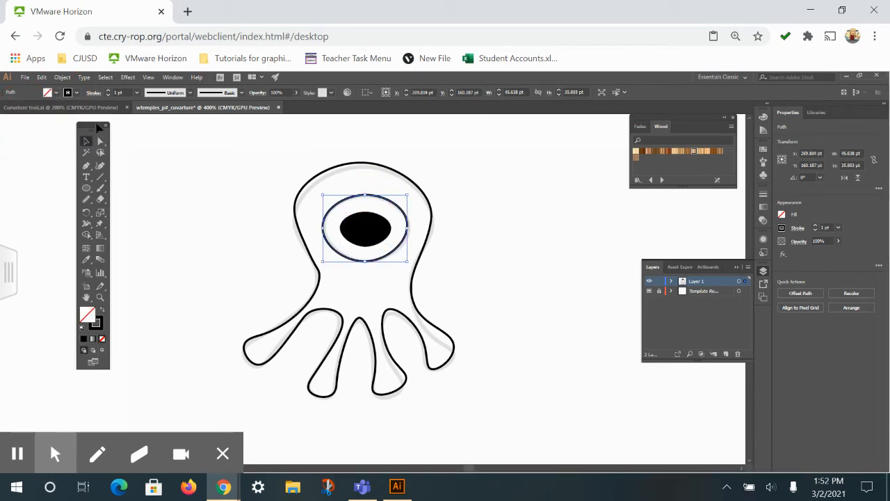
left_click(55, 93)
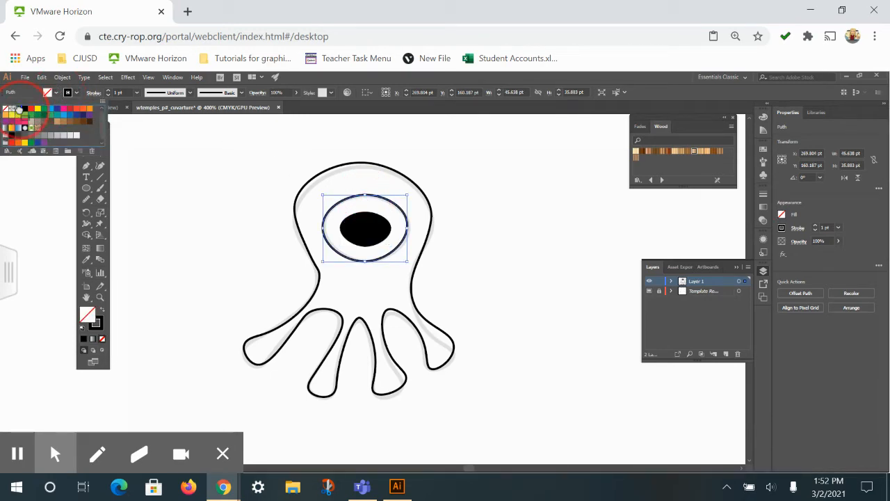
left_click(366, 168)
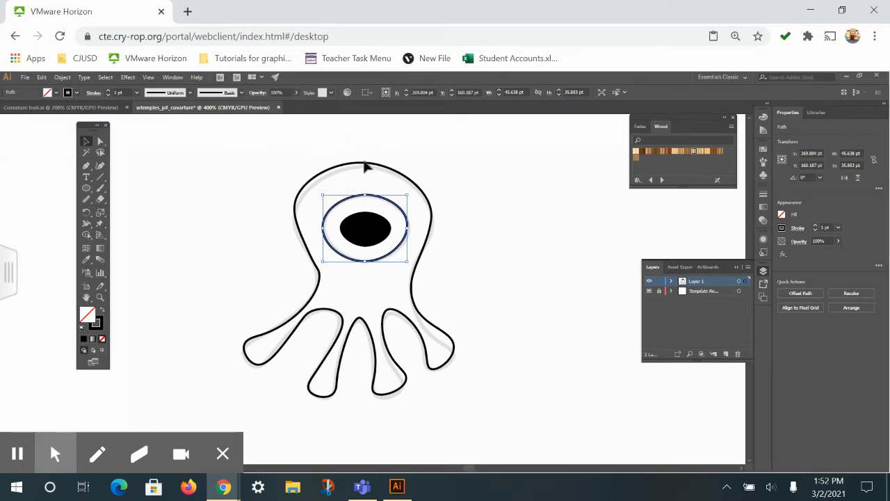
Select the creature's body path and fill it with the light green swatch
left_click(368, 169)
left_click(399, 179)
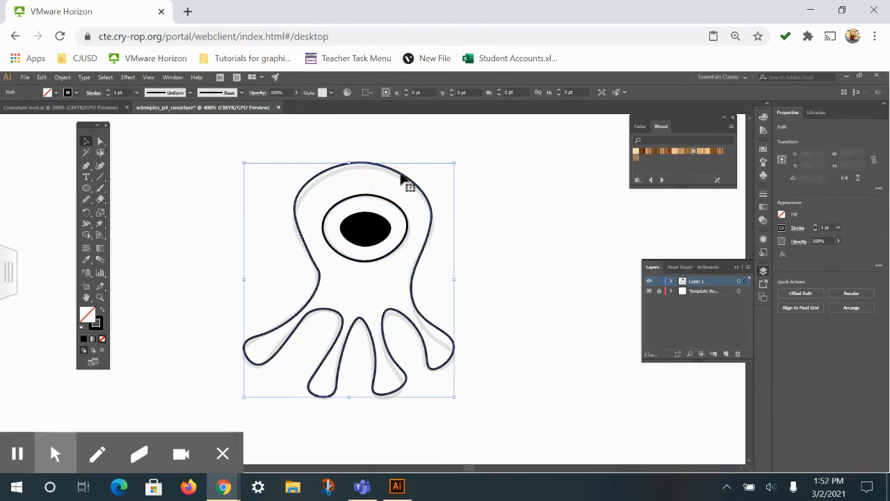
left_click(50, 93)
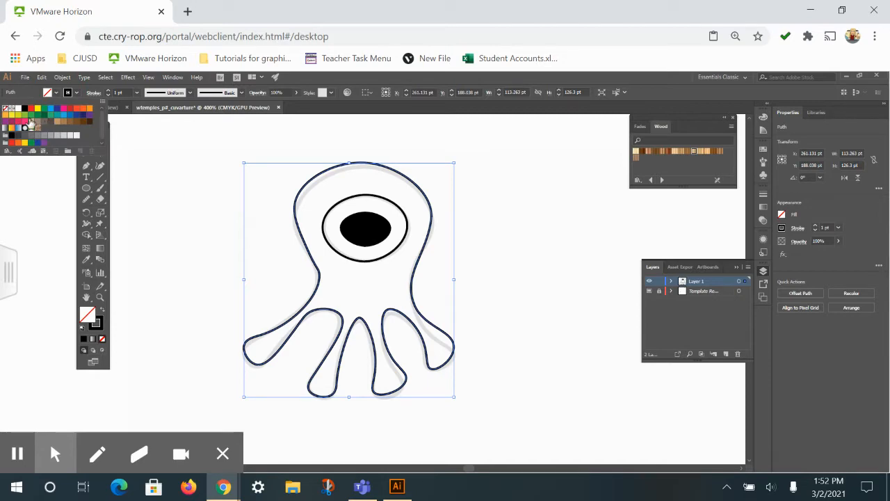
left_click(23, 116)
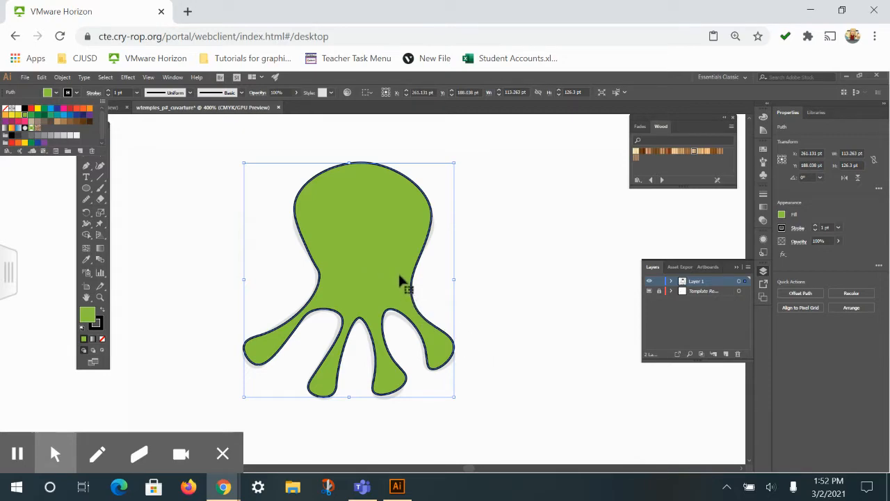
Send the creature's green body path to the back of the stacking order
left_click(39, 82)
left_click(42, 77)
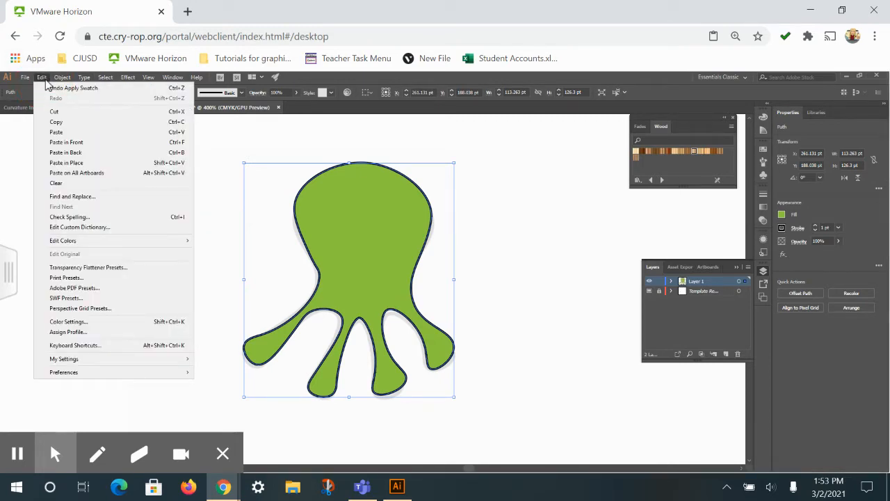
mouse_move(62, 78)
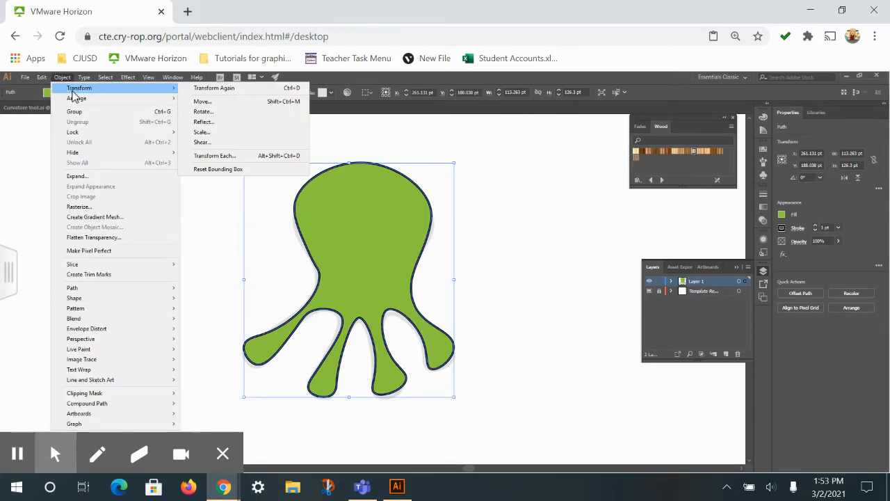
mouse_move(165, 103)
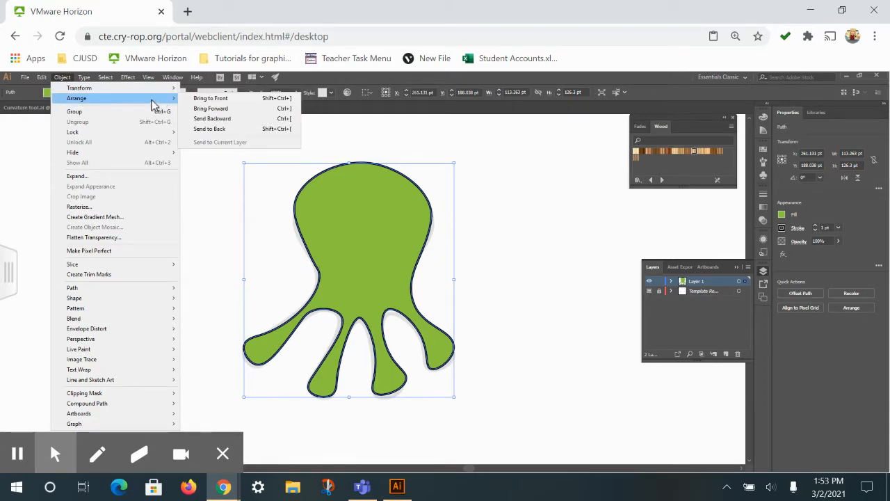
left_click(216, 128)
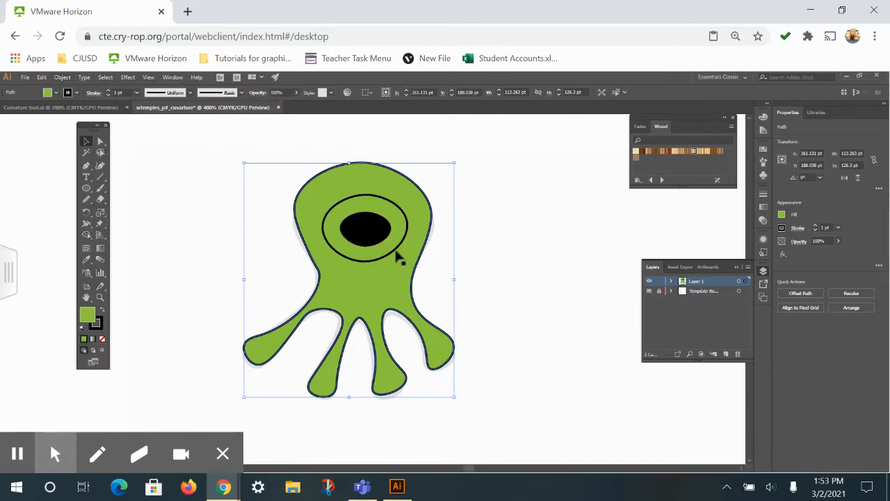
Fill the creature's outer eye ring with white and deselect it
left_click(399, 256)
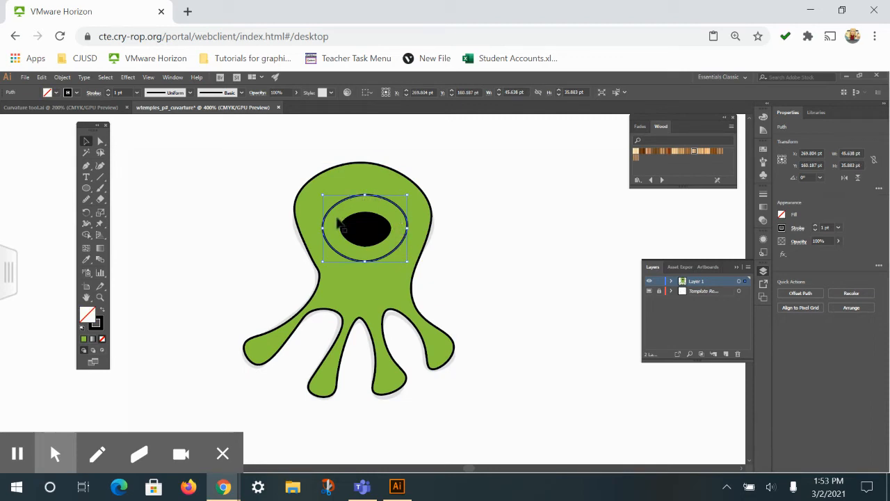
left_click(55, 93)
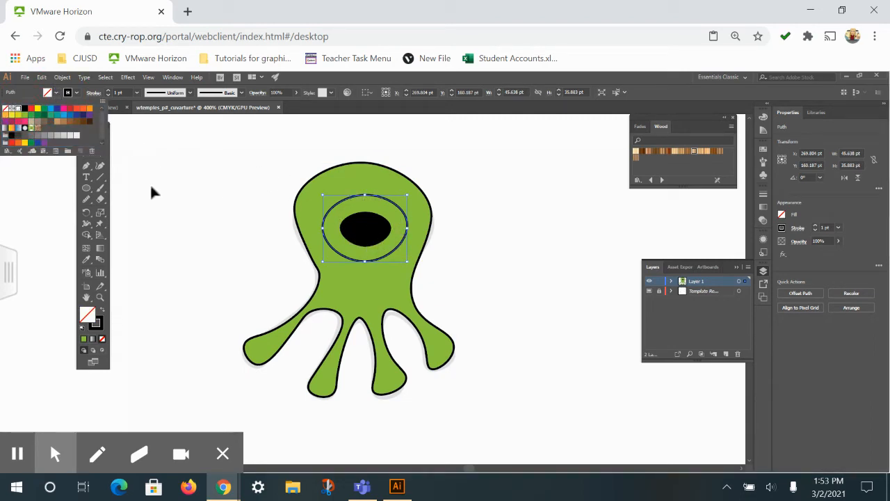
left_click(15, 110)
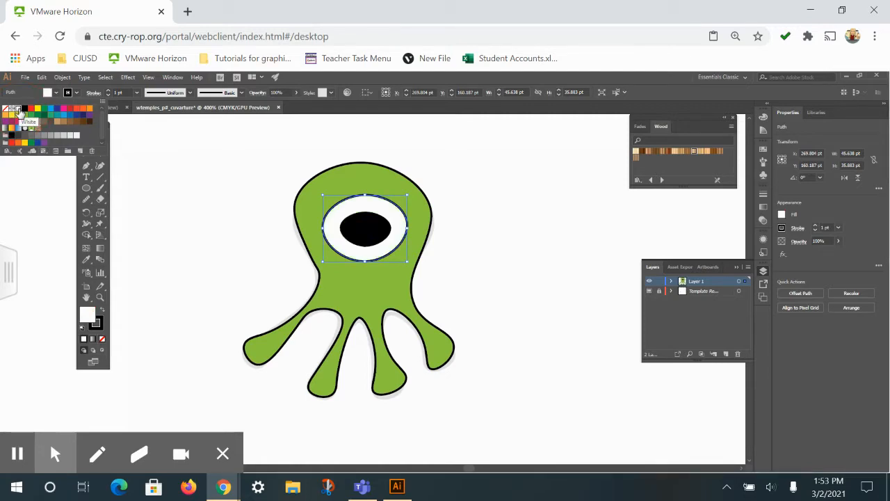
left_click(224, 182)
left_click(502, 313)
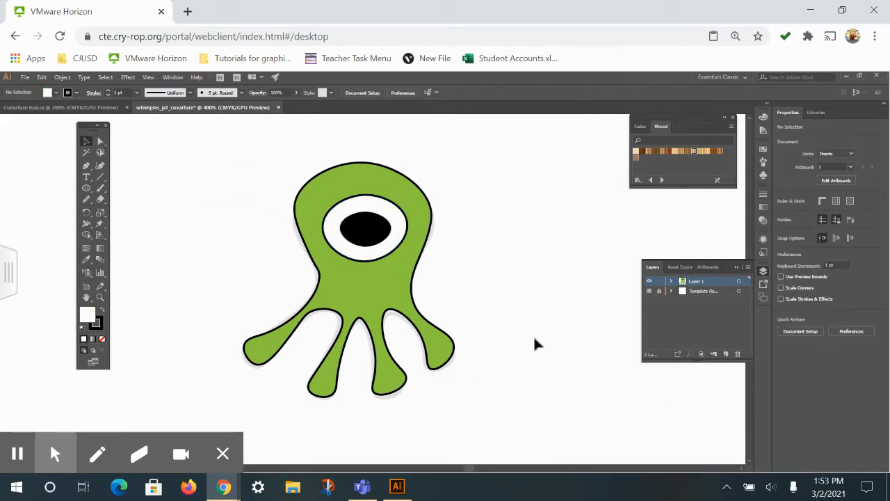
Trace the crown template's left, bottom and right edges with straight Curvature segments, and set the path's fill to None
left_click_drag(606, 365, 233, 355)
left_click_drag(460, 349, 276, 352)
left_click_drag(521, 364, 403, 363)
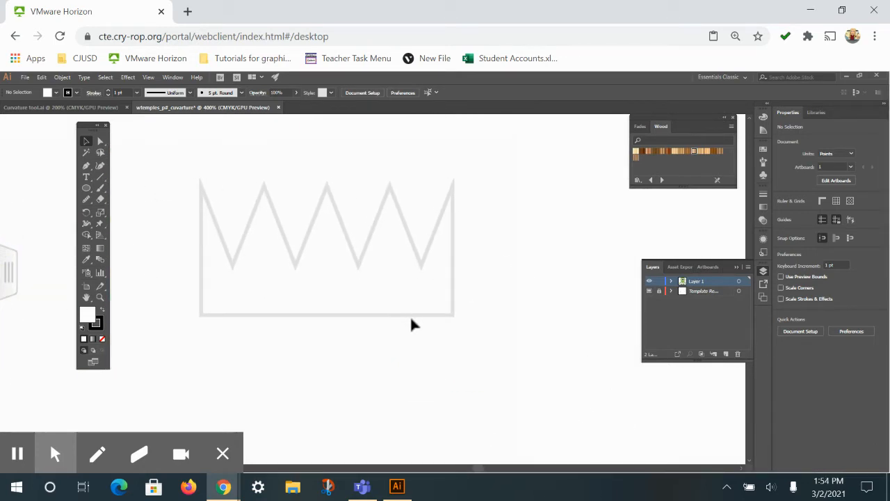
left_click(100, 165)
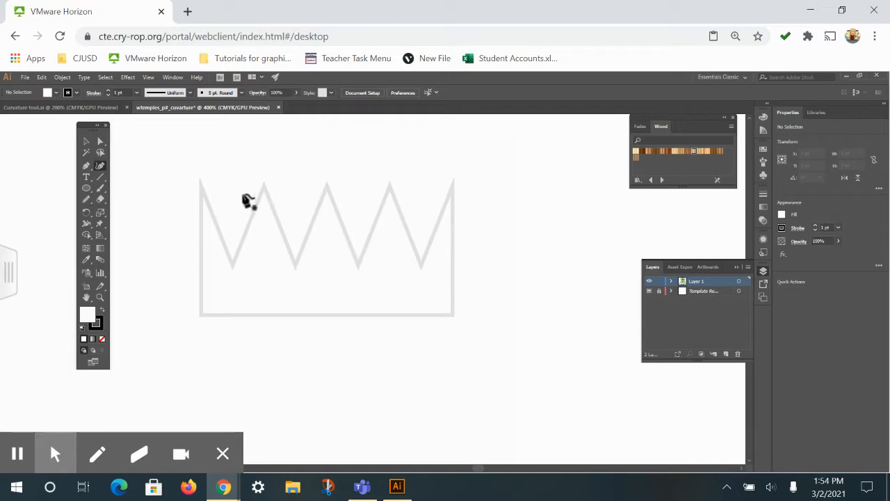
left_click(200, 178)
left_click(200, 317)
left_click(453, 314)
left_click(453, 181)
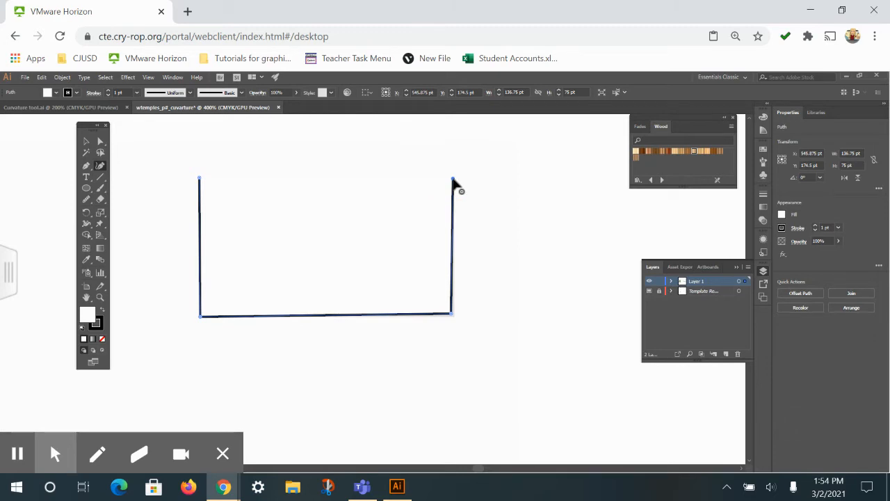
left_click(56, 93)
left_click(5, 110)
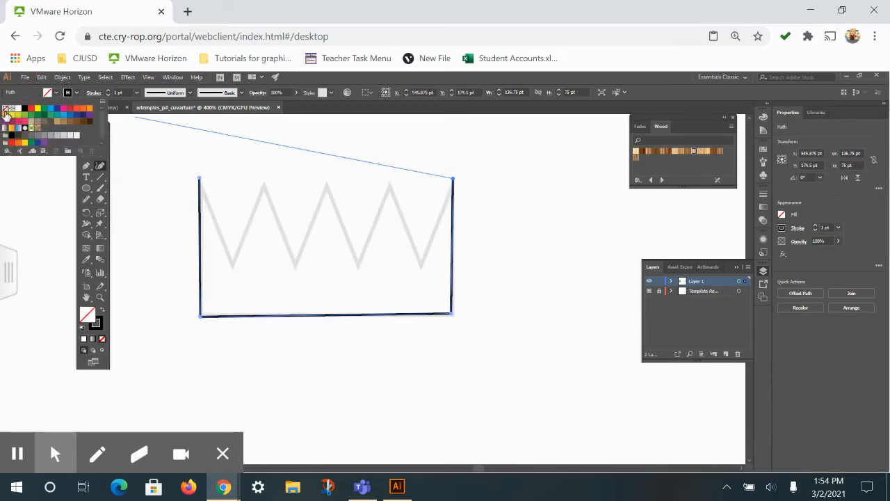
Extend the crown path from its top-right tip to a corner point at the rightmost valley
left_click(422, 271)
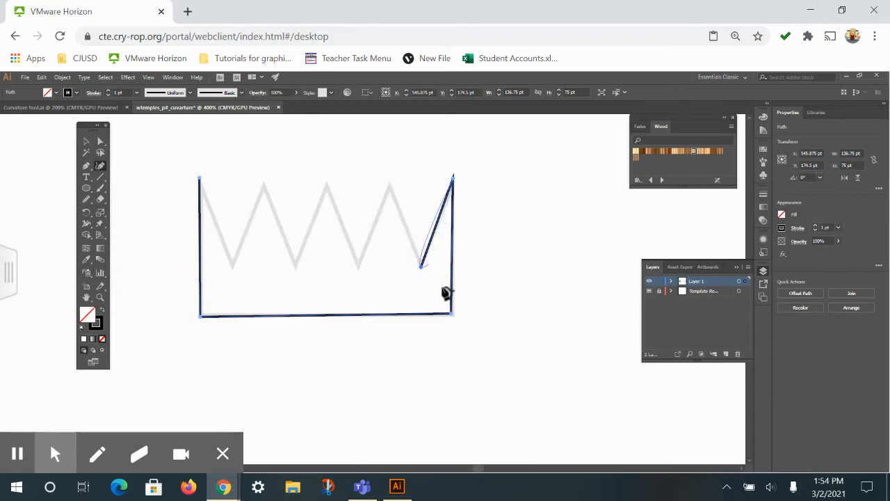
left_click(388, 186)
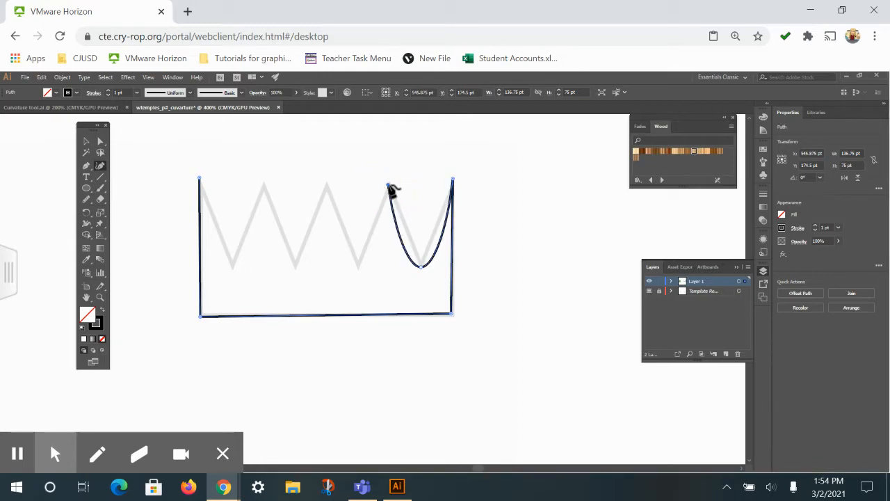
key("ctrl+z")
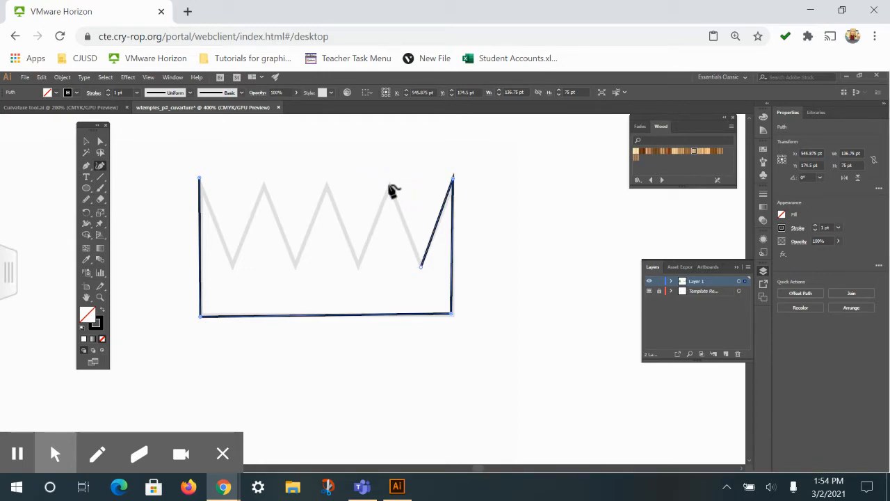
left_click(420, 266)
left_click(422, 268)
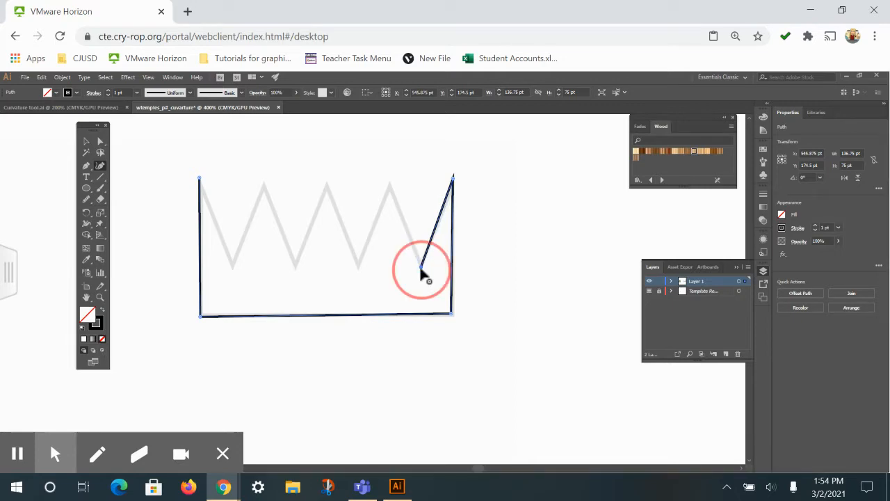
Continue the crown's zigzag leftward with corner points at each remaining peak and valley up to the leftmost valley
left_click(388, 183)
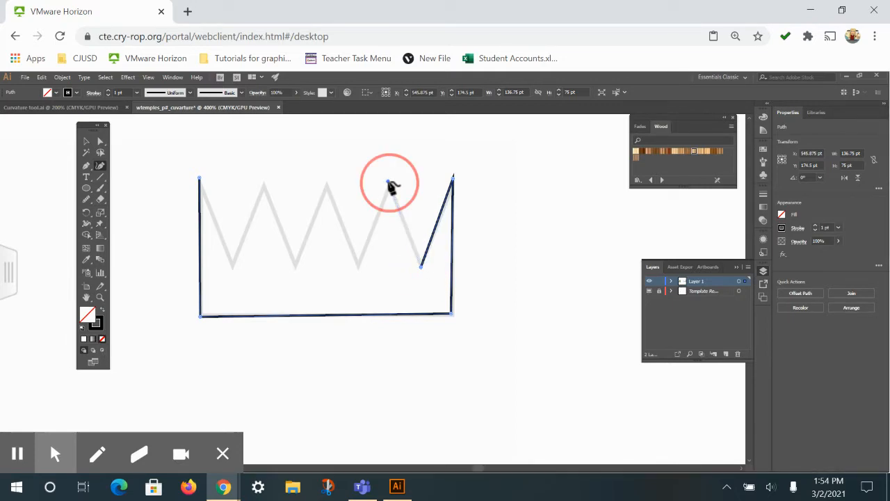
left_click(356, 266)
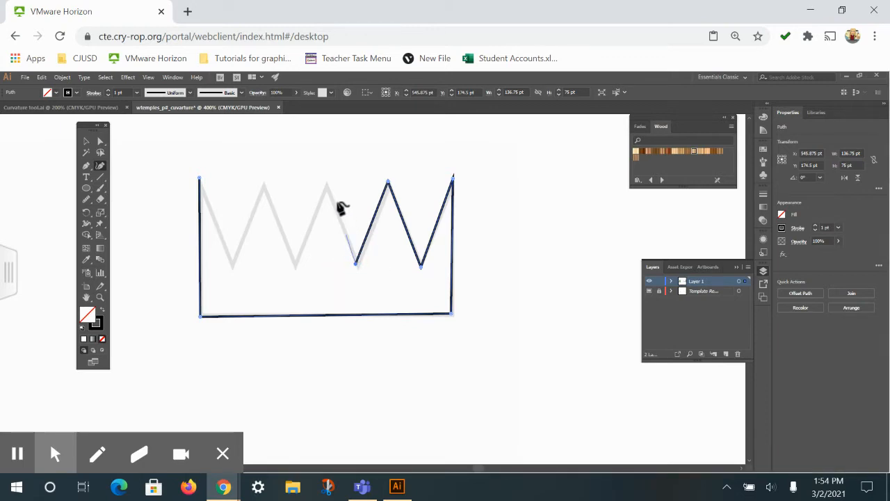
left_click(326, 183)
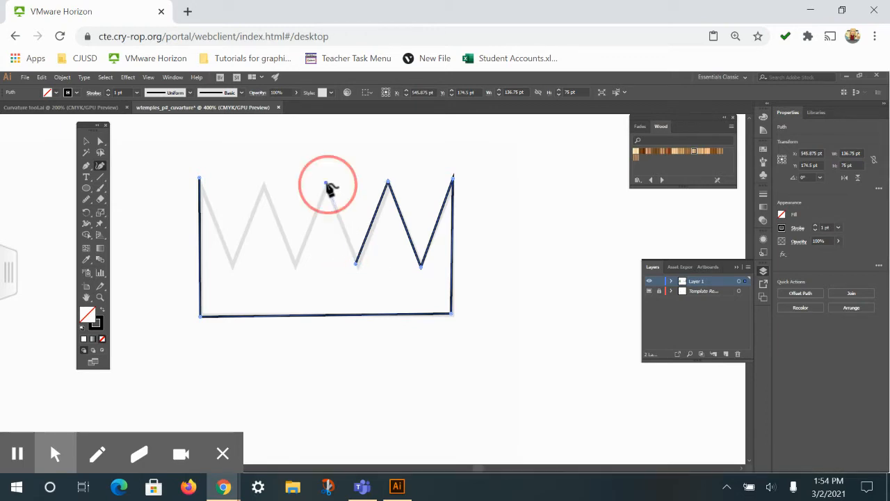
left_click(296, 265)
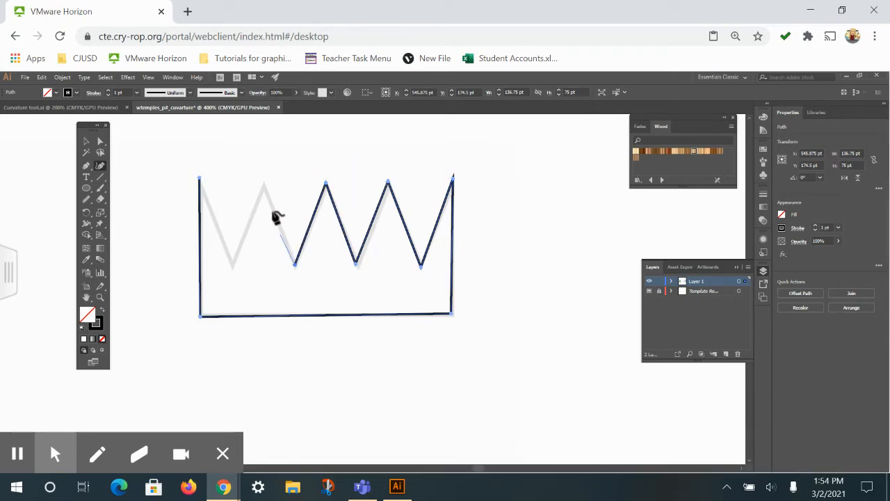
left_click(264, 185)
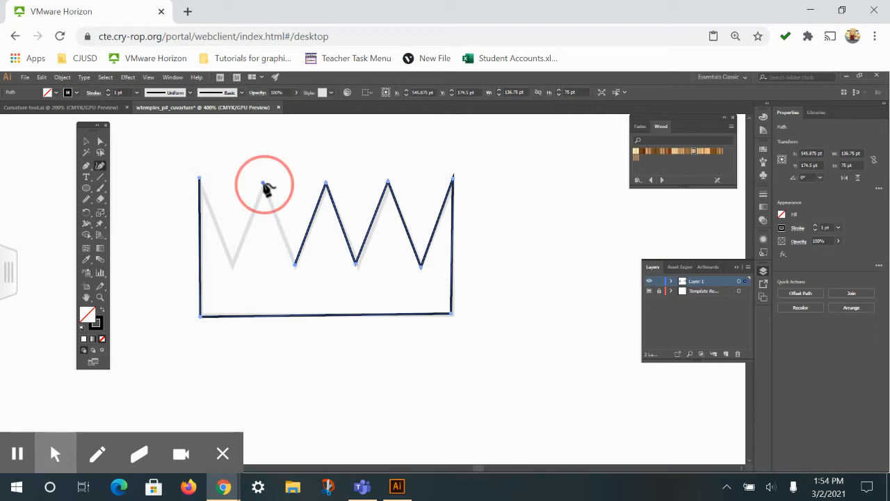
left_click(235, 268)
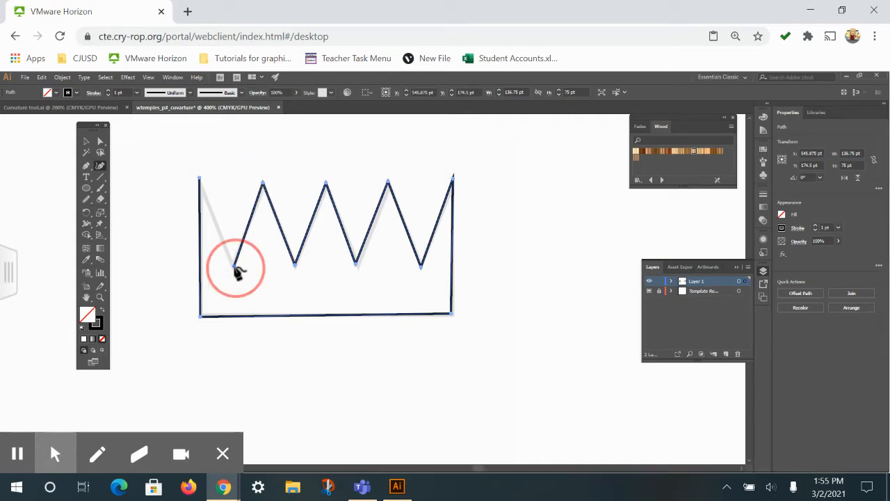
Close the crown path at its top-left starting anchor and convert that anchor to a corner point
left_click(200, 179)
double_click(199, 179)
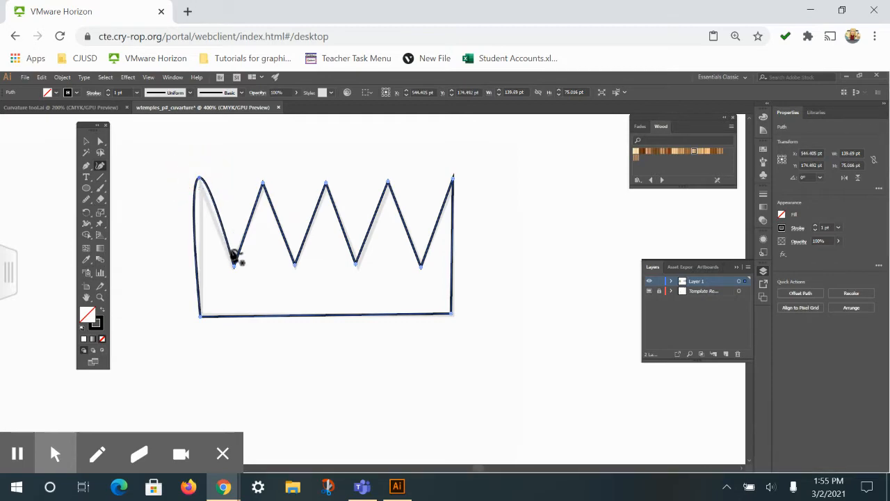
left_click(200, 180)
double_click(200, 179)
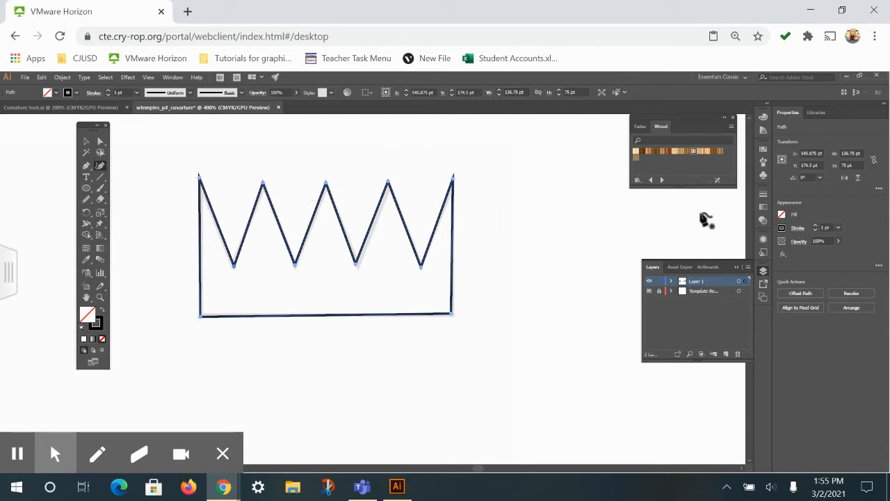
Bring the ninja figure of the template into view
key("space")
left_click_drag(333, 387, 646, 266)
left_click_drag(410, 344, 491, 174)
left_click_drag(350, 317, 466, 261)
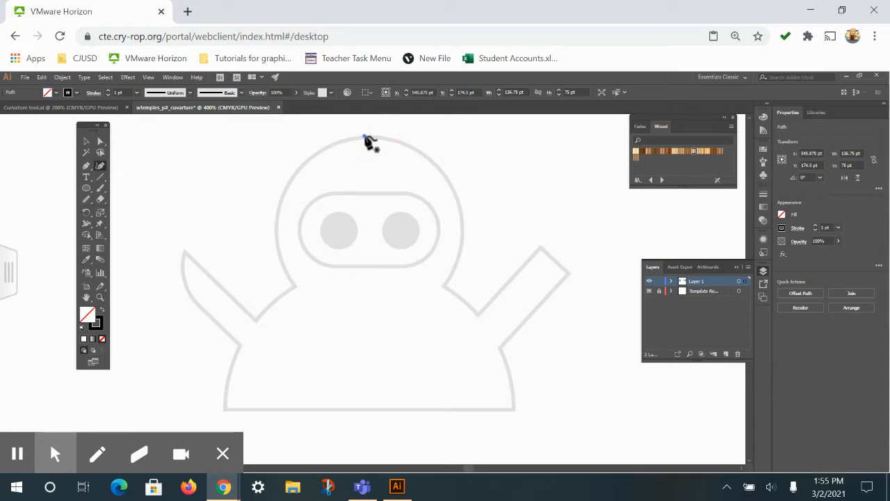
left_click(363, 136)
left_click(461, 212)
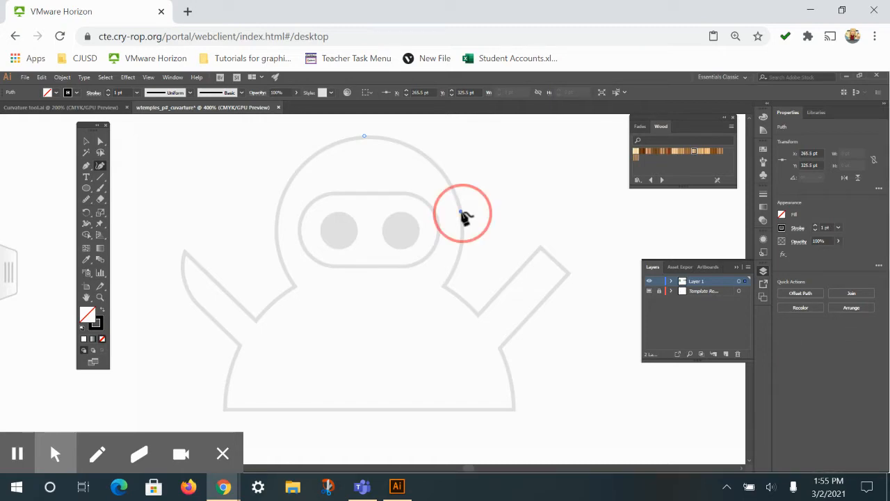
left_click(444, 287)
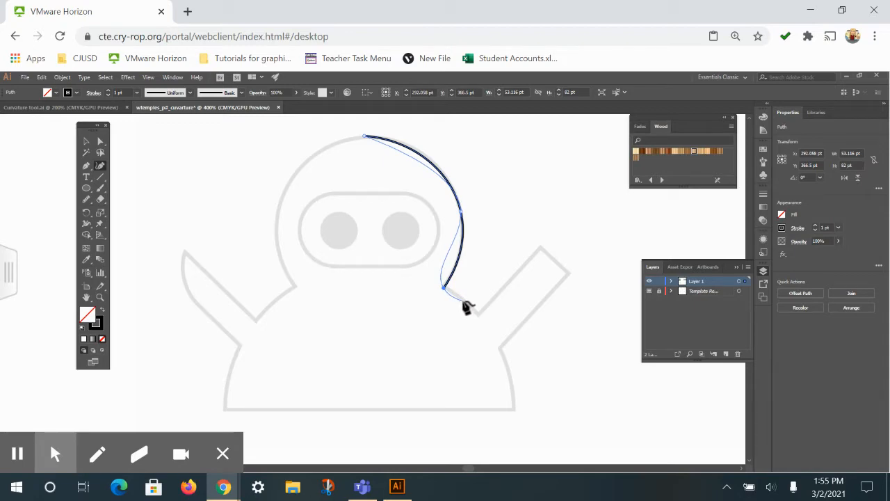
left_click(463, 300)
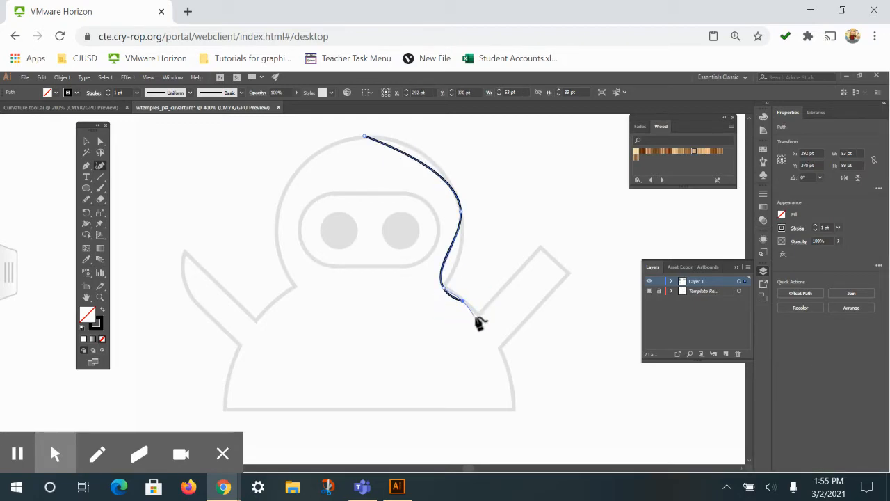
left_click(477, 317)
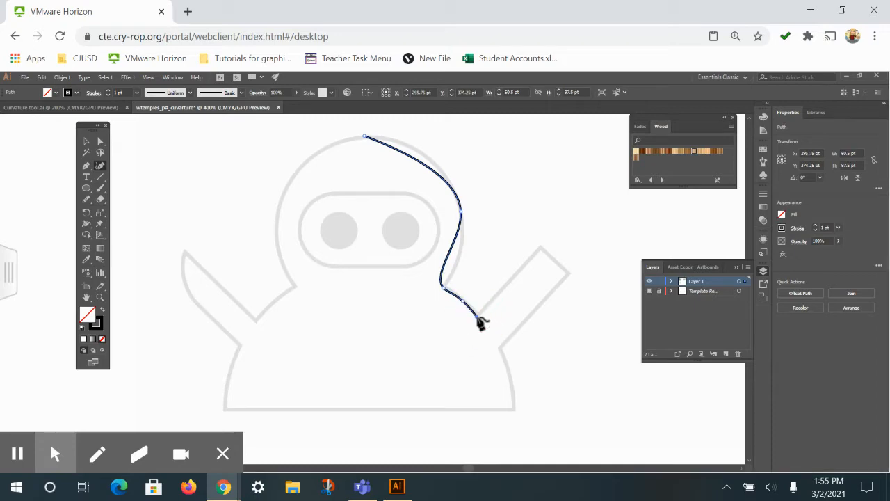
key("ctrl+z")
key("ctrl+z")
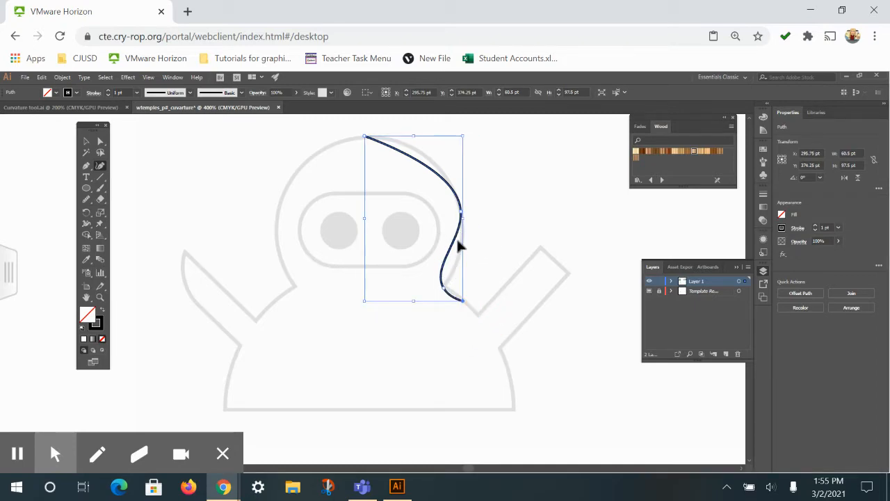
key("ctrl+z")
key("ctrl+z")
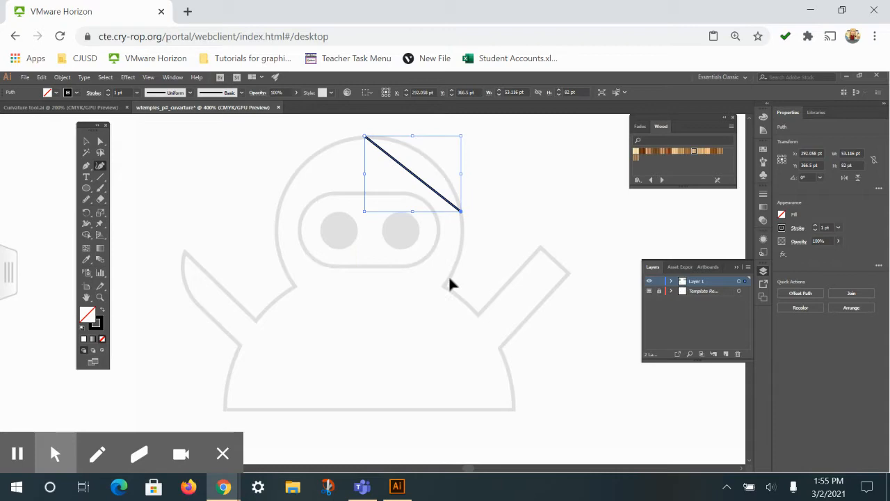
key("ctrl+z")
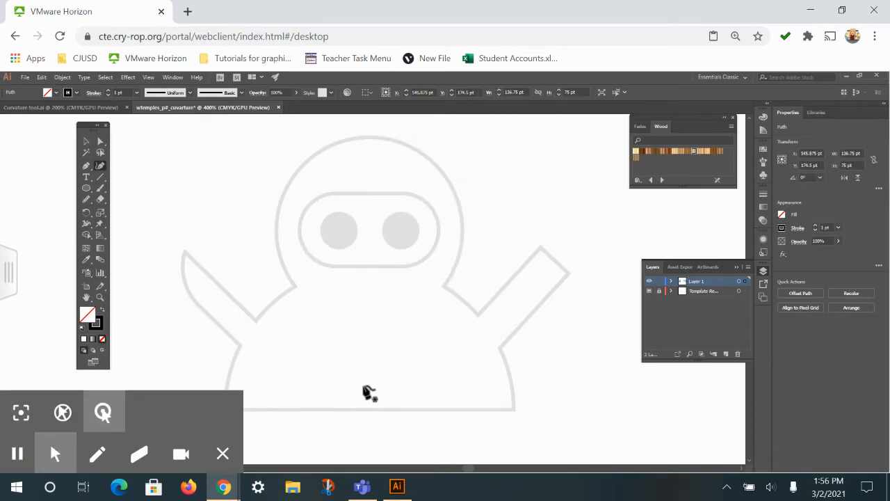
Trace the ninja's outline from the body's bottom-right corner up the side and around the right arm to its inner corner with the Curvature tool
left_click(513, 409)
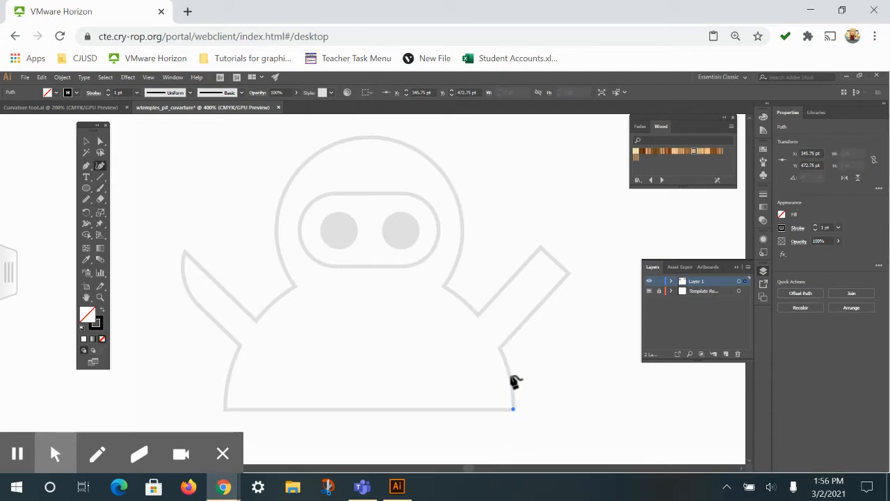
left_click(512, 377)
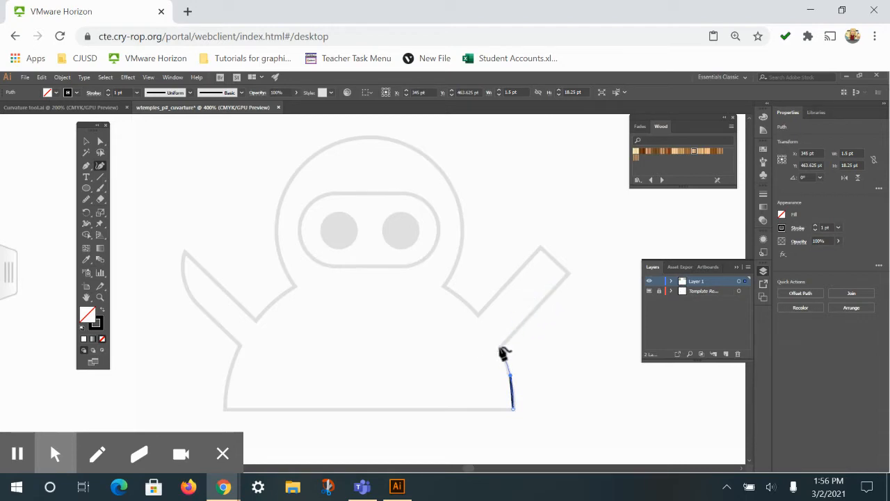
left_click(500, 346)
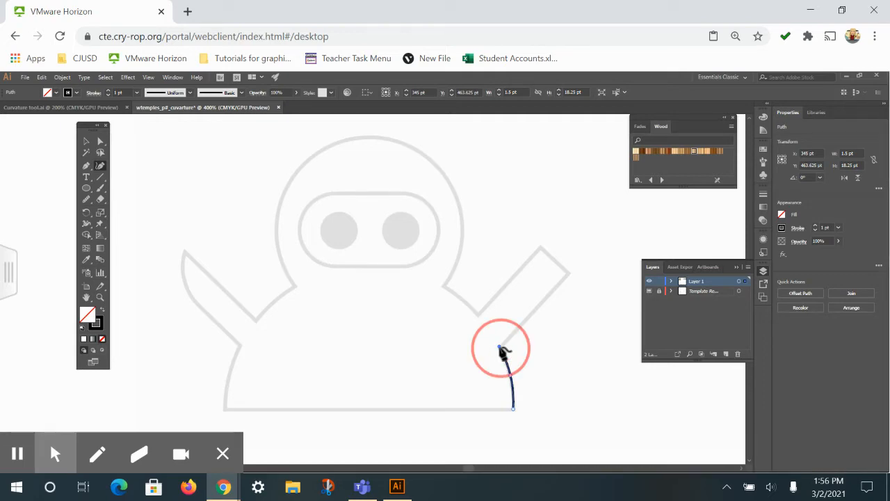
left_click(569, 274)
left_click(541, 246)
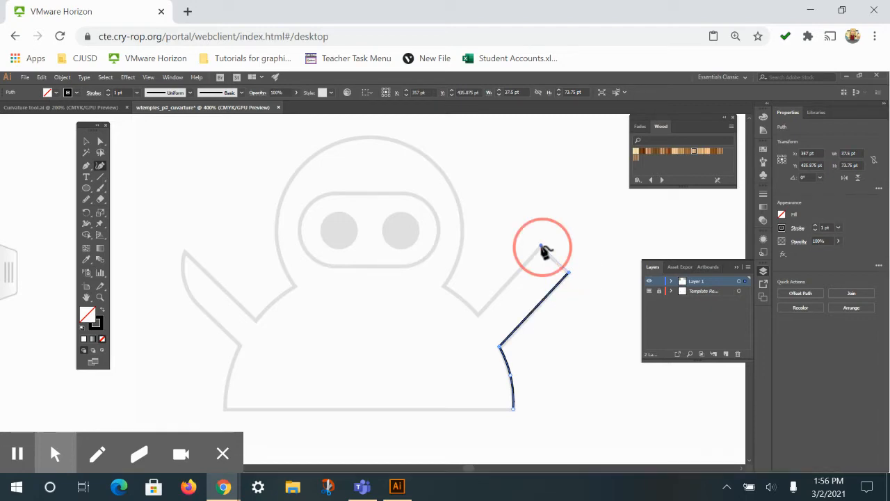
left_click(479, 315)
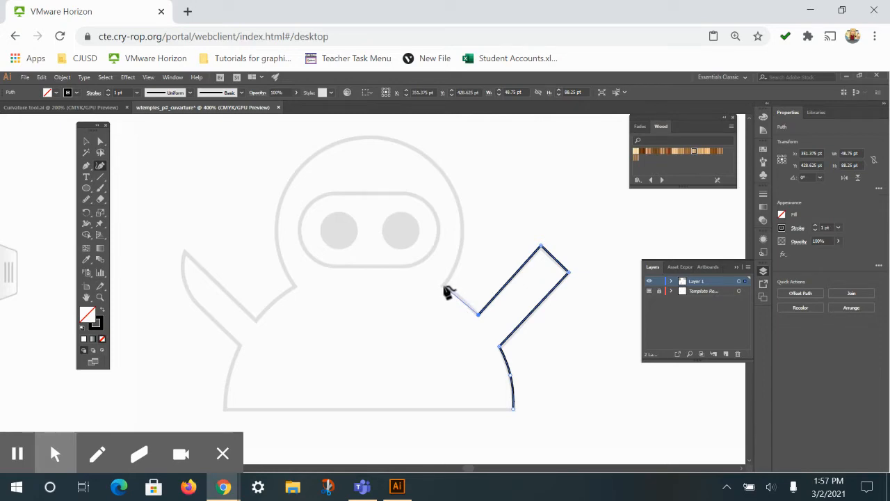
Continue the ninja outline over the right shoulder to a corner point at the neck, and curve it around the head to the left neck point
left_click(459, 296)
left_click(441, 287)
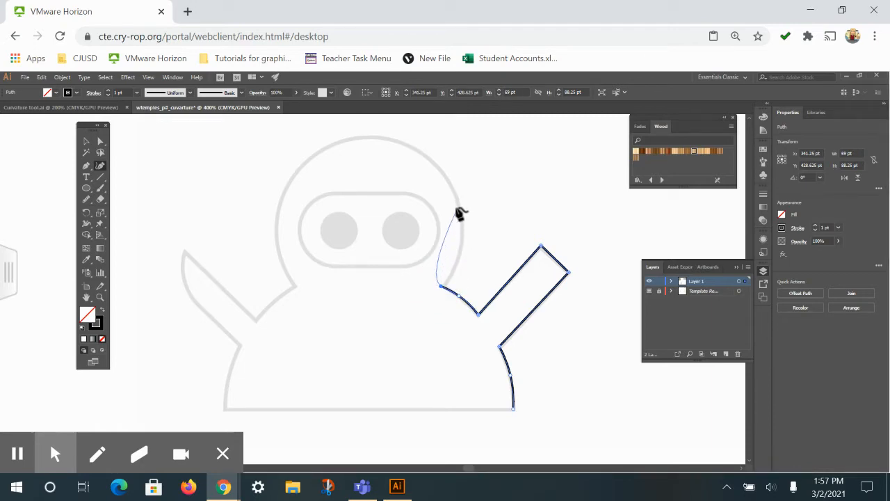
left_click(440, 287)
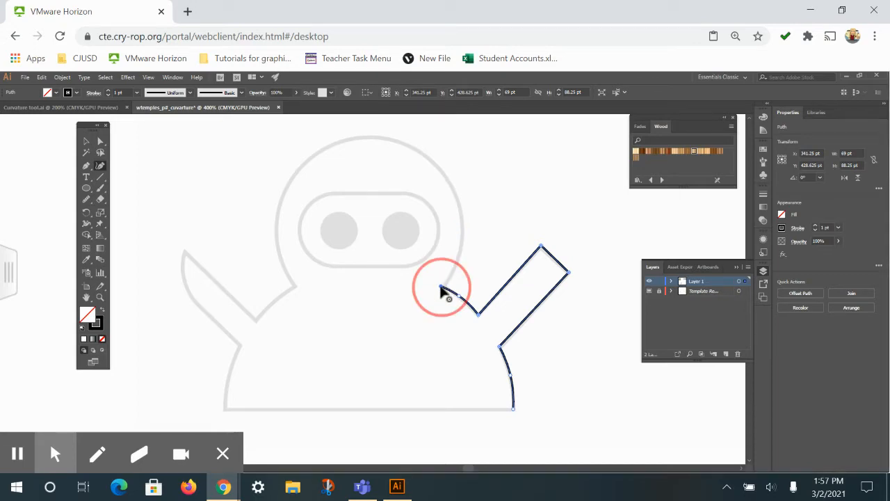
left_click(455, 200)
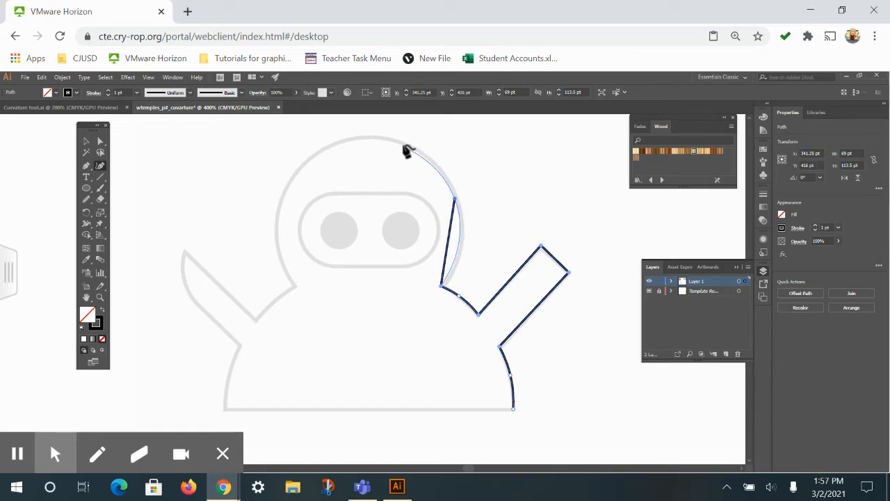
left_click(369, 138)
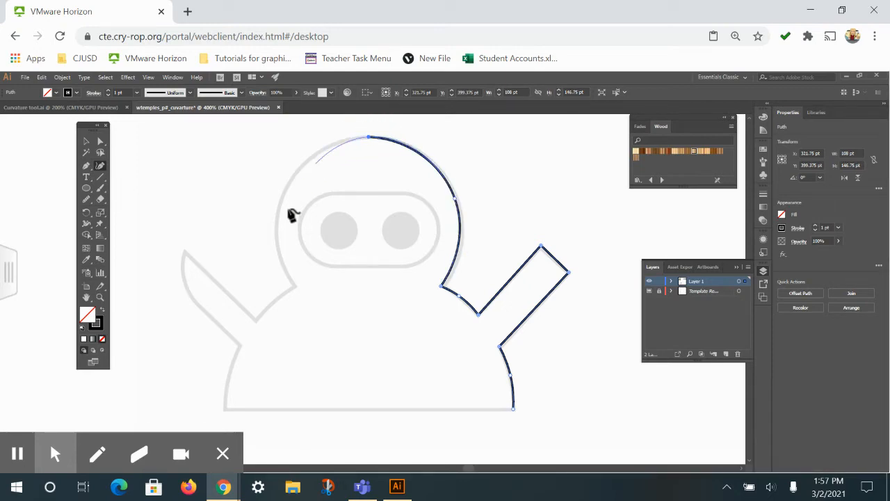
left_click(276, 237)
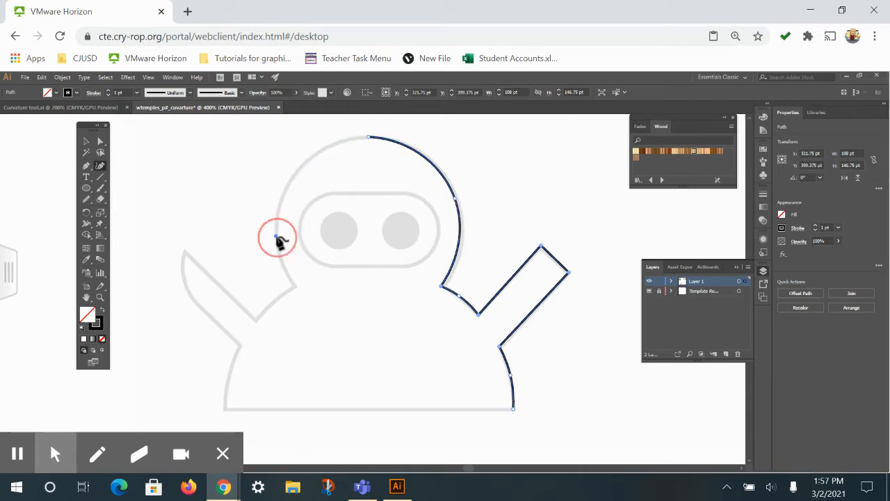
left_click(294, 285)
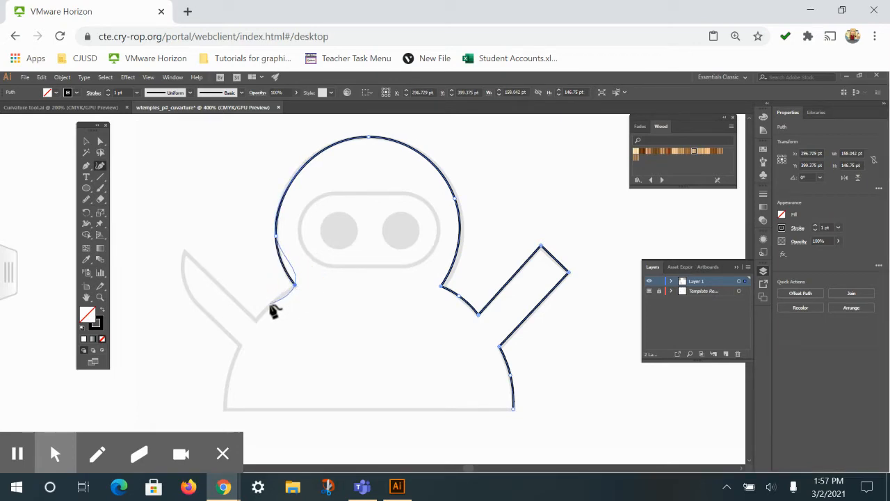
Extend the outline over the left shoulder to a corner point at the arm's inner base, and run it up to the left arm's tip
left_click(271, 299)
left_click(258, 320)
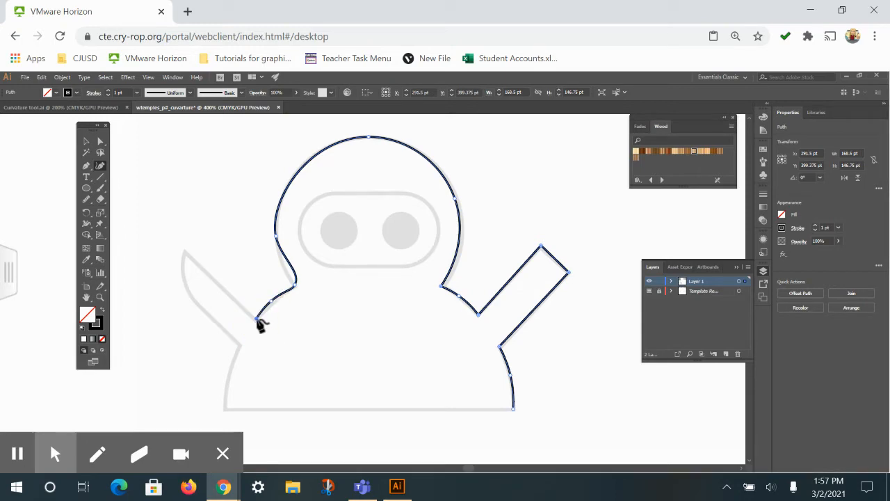
left_click(258, 321)
left_click(185, 253)
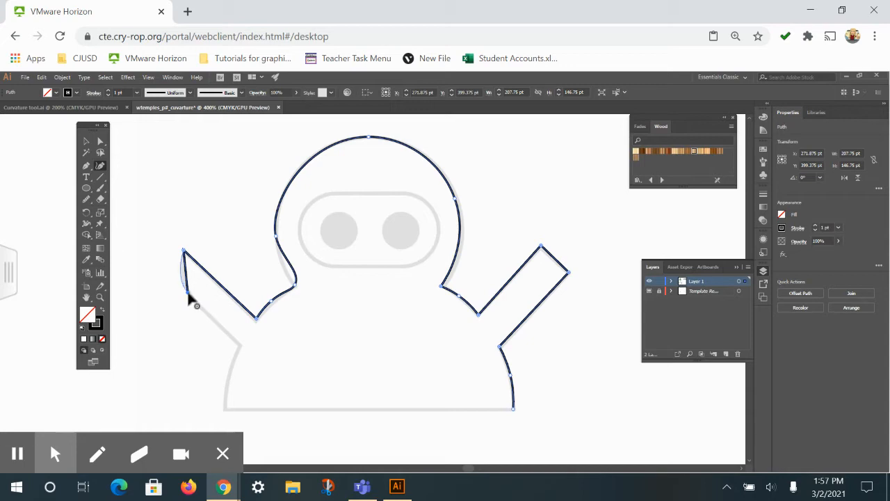
Curve the outline down the outer edge of the left arm to a corner point where the arm meets the body
left_click(187, 293)
left_click(186, 294)
left_click(183, 252)
left_click(184, 279)
left_click(206, 312)
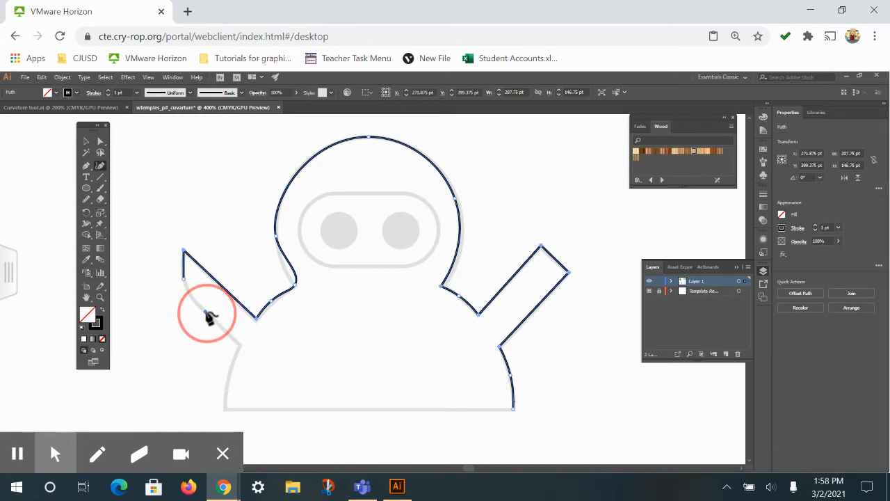
left_click(241, 346)
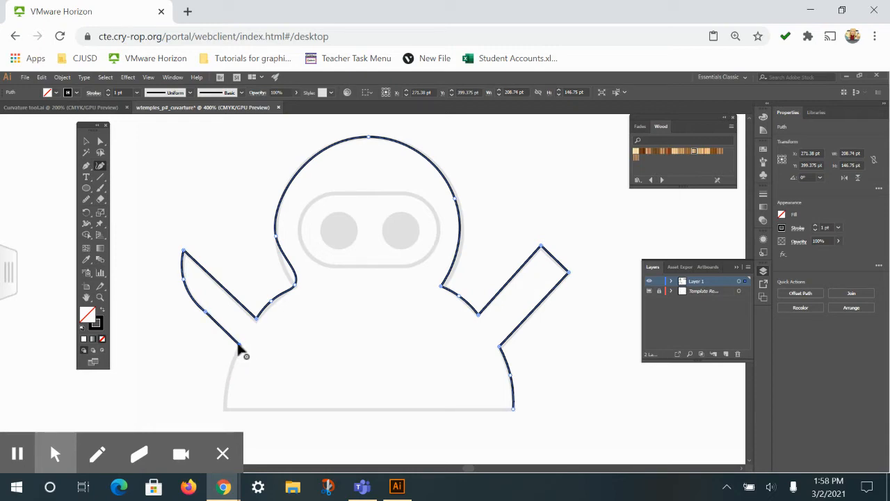
left_click(240, 345)
Curve the outline down the body's left side to a corner at the bottom and close the path along the straight base
left_click(232, 381)
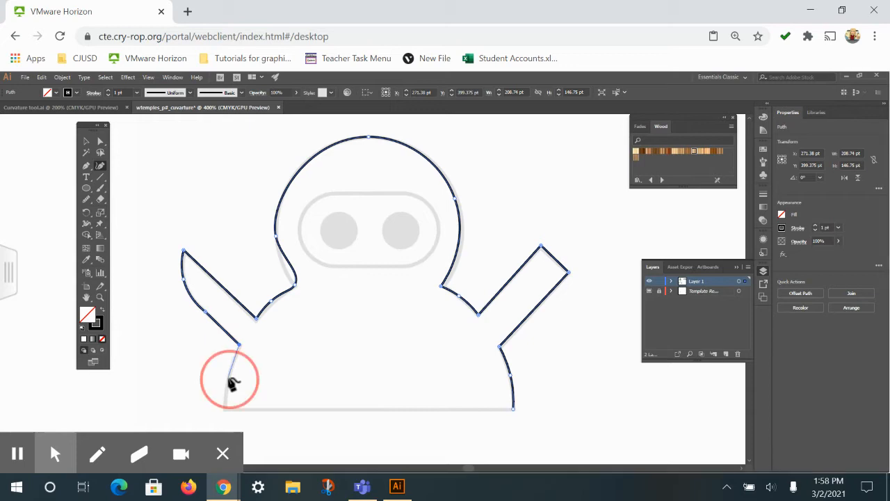
left_click(225, 408)
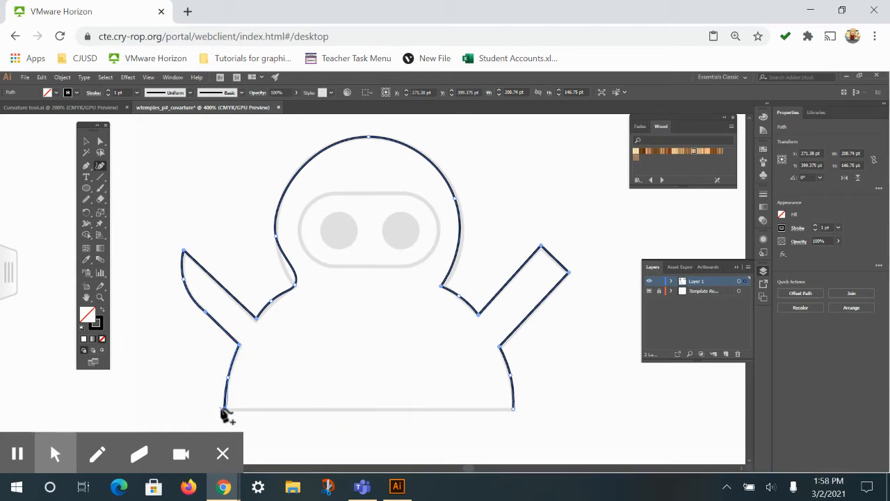
left_click(225, 410)
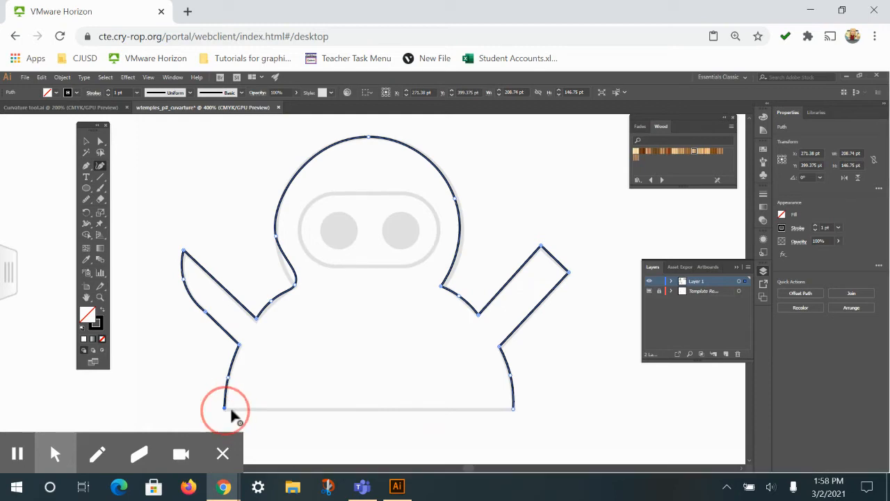
left_click(513, 409)
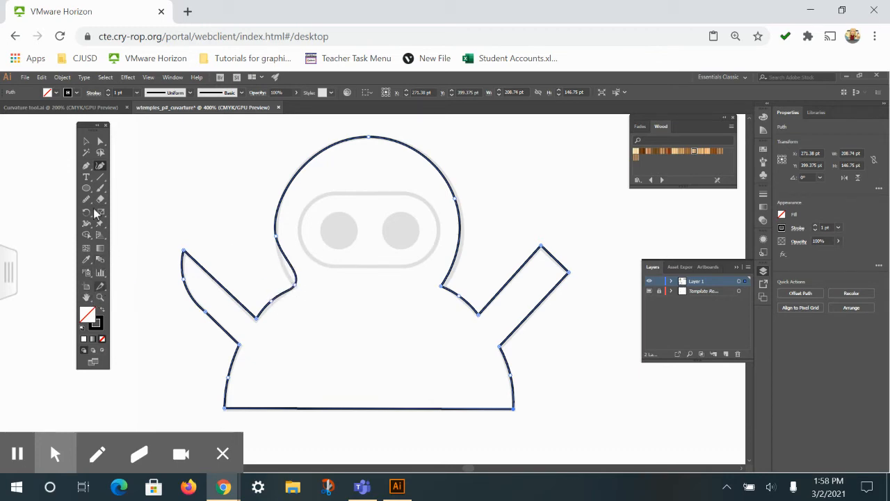
Adjust the direction handles between the head's left side and the left neck point with Direct Selection so the curve follows the template
left_click(101, 141)
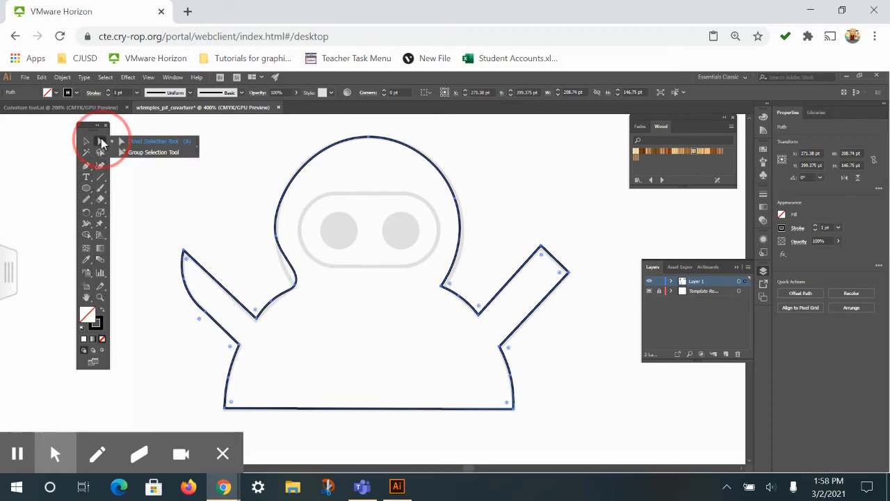
left_click(294, 286)
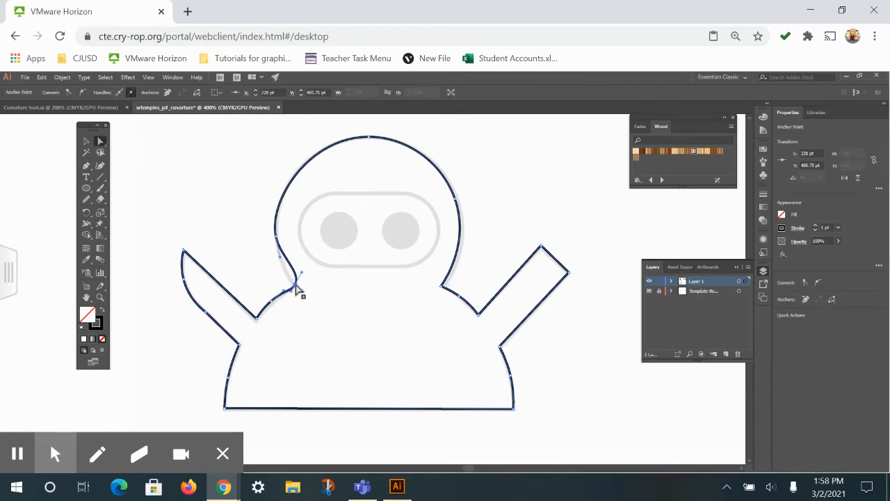
key("ctrl+plus")
key("ctrl+plus")
key("space")
left_click_drag(416, 316, 403, 389)
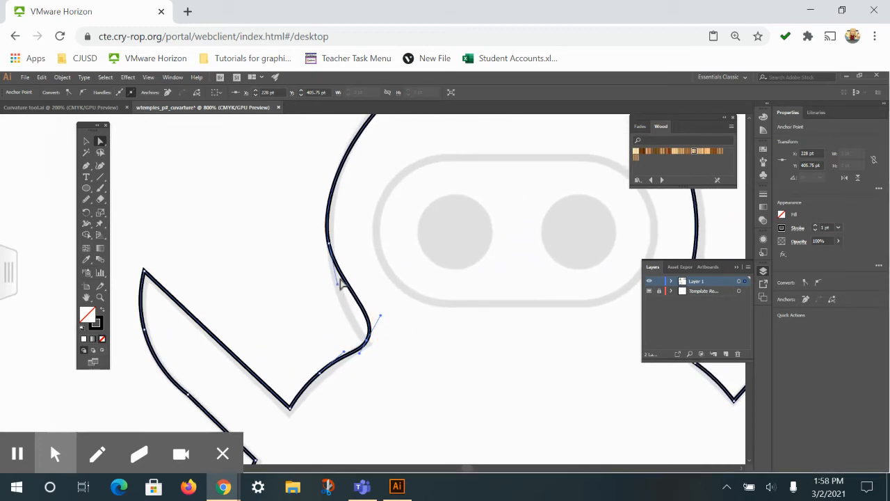
left_click(335, 285)
left_click(334, 258)
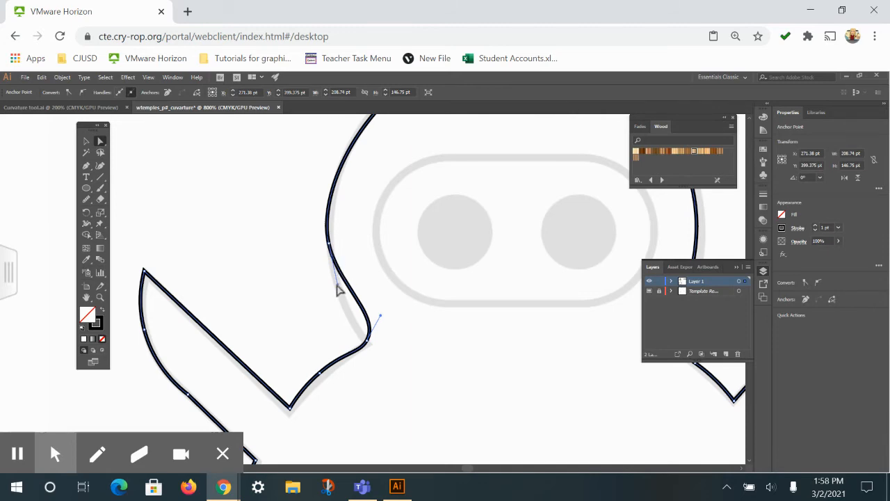
left_click_drag(339, 291, 332, 285)
left_click_drag(382, 316, 354, 307)
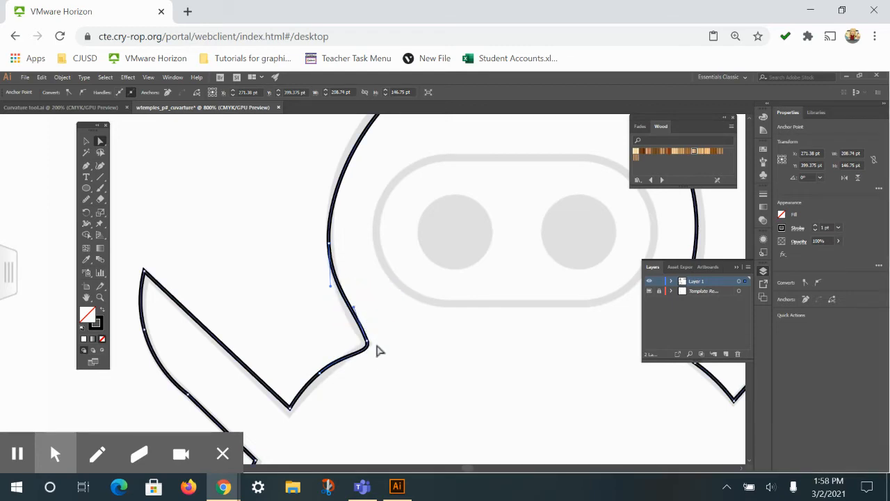
Adjust the direction handles of the left shoulder curve next to the neck point and deselect the outline
left_click(320, 375)
left_click_drag(341, 355, 339, 346)
left_click(302, 375)
left_click(326, 369)
left_click(330, 363)
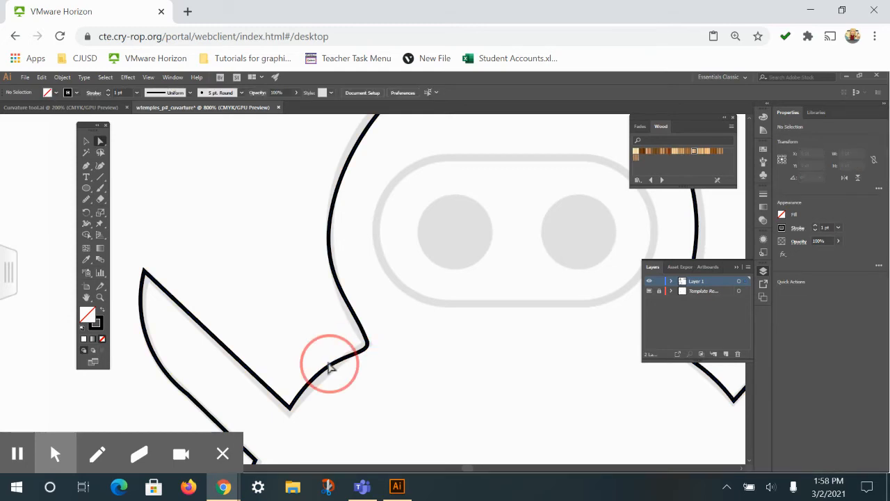
left_click(326, 372)
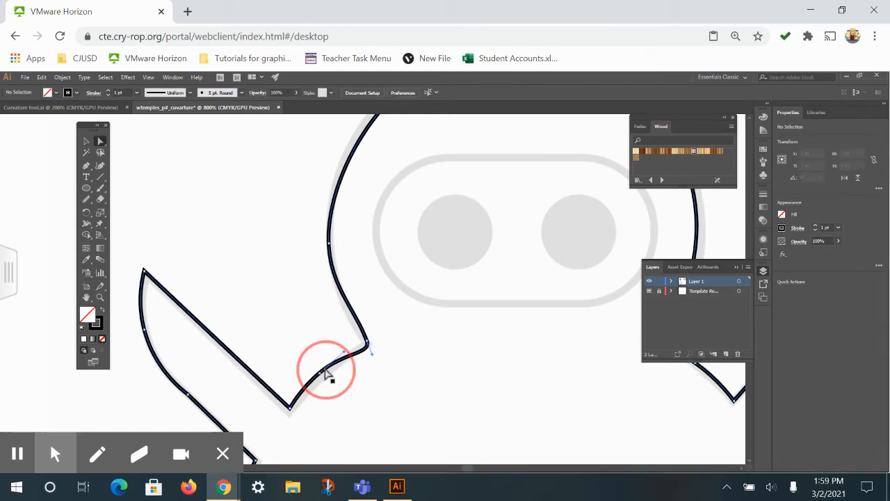
left_click(345, 353)
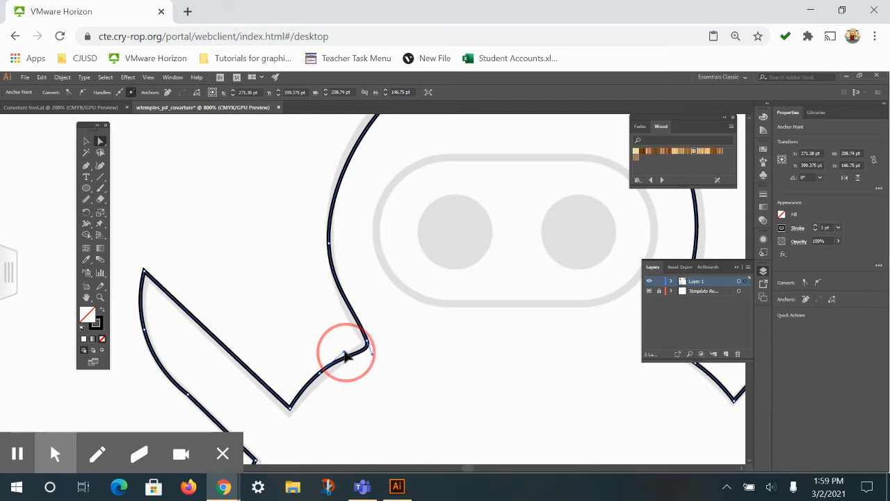
left_click(370, 353)
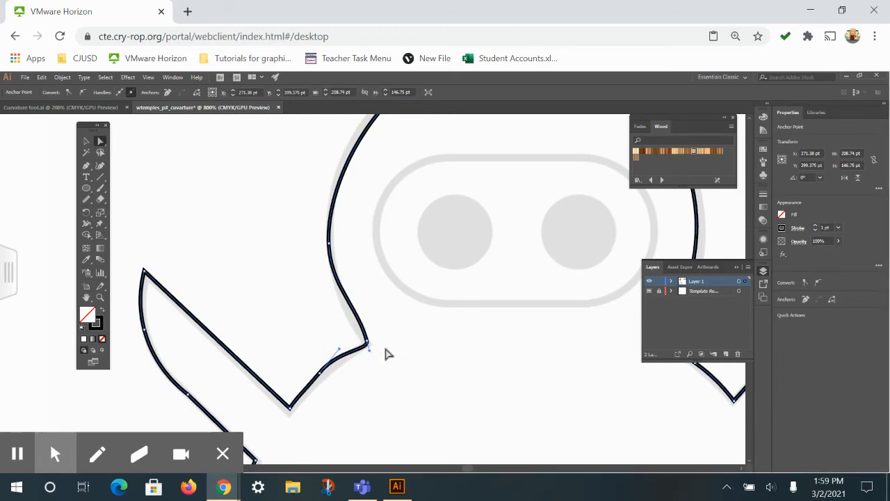
left_click(387, 352)
Start tracing the ninja's eye opening with the Curvature tool, placing a straight top edge ending in a corner and a curve point at the right end
left_click_drag(489, 338, 370, 401)
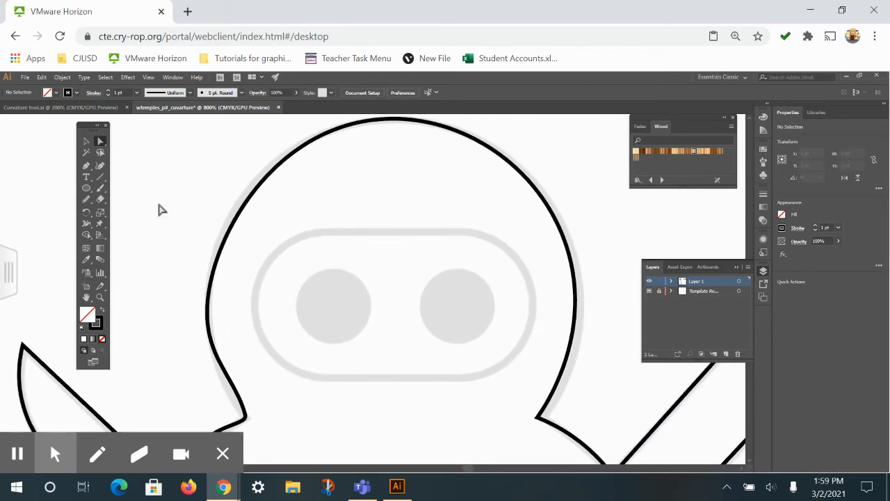
left_click(102, 166)
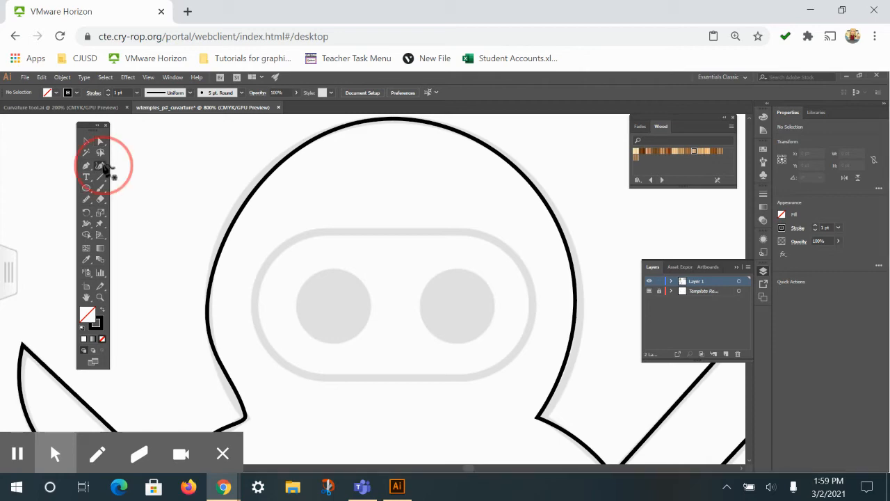
left_click(313, 233)
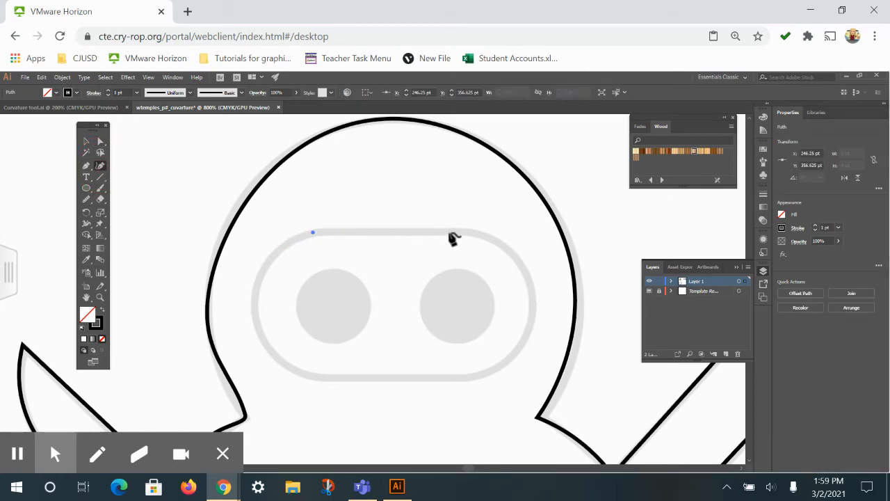
left_click(479, 233)
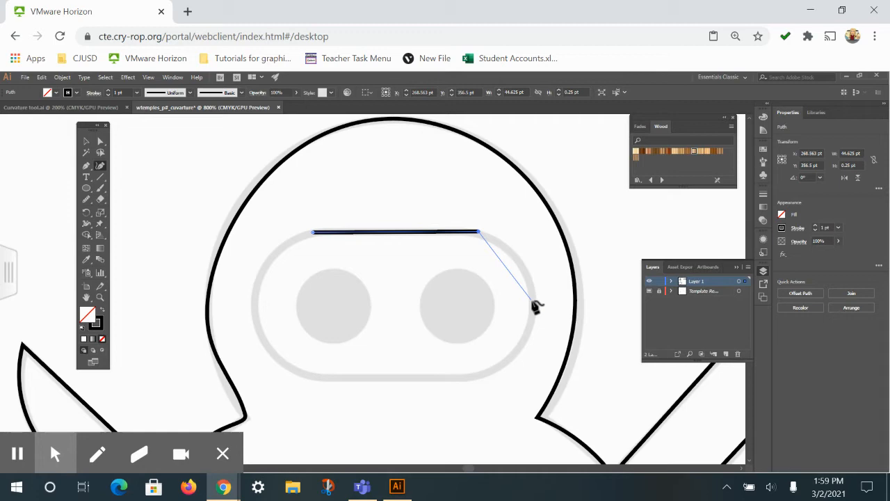
left_click(532, 302)
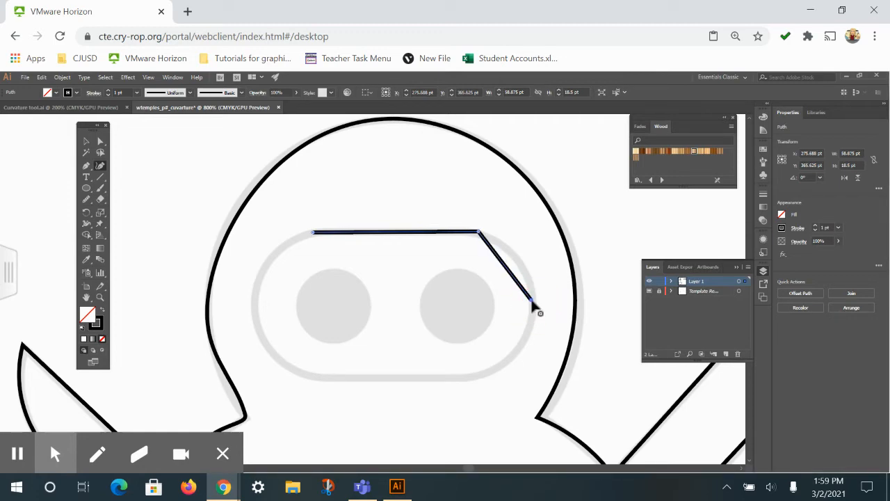
key("ctrl+z")
left_click(478, 231)
left_click(531, 295)
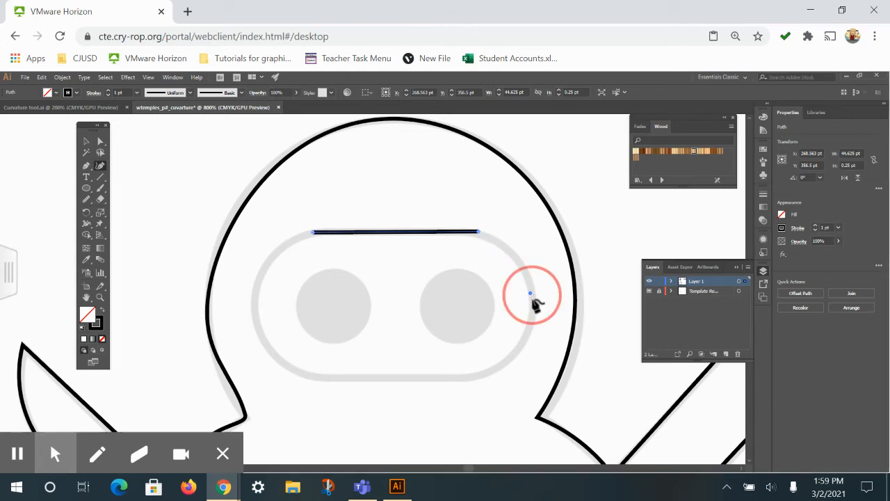
Continue the eye opening along its bottom edge and rounded left end, and close the path at its starting anchor
left_click(472, 379)
left_click(313, 379)
left_click(253, 307)
left_click(313, 233)
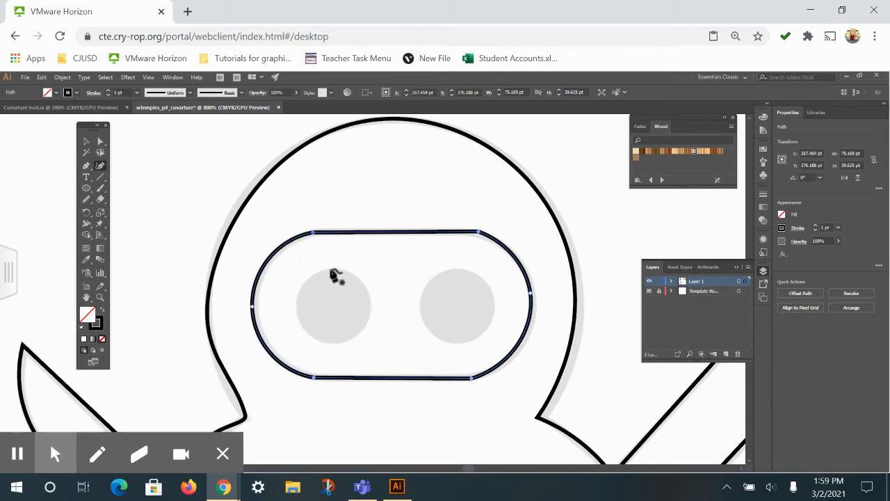
Trace the ninja's left eye with the Curvature tool as a closed circle of four points following the template
left_click(330, 270)
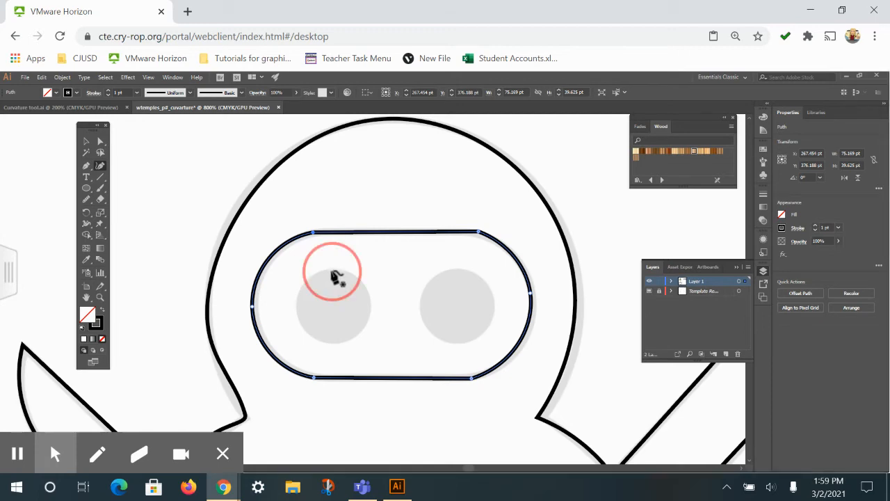
left_click(370, 304)
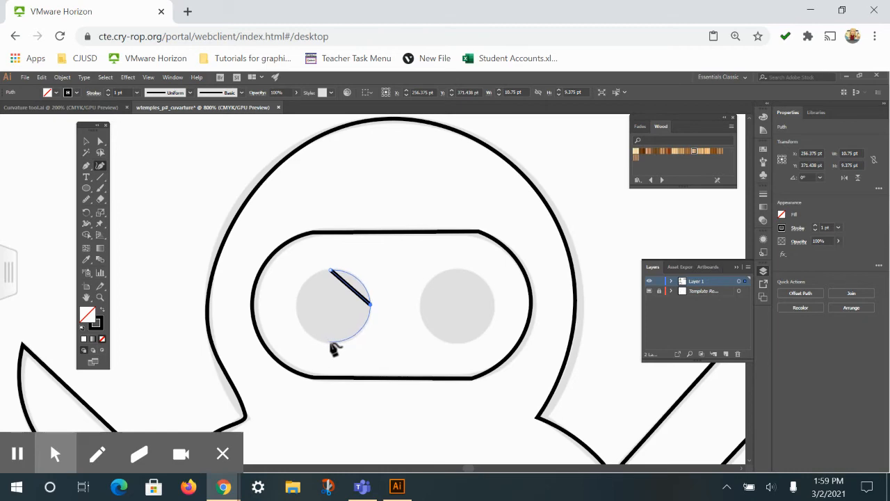
left_click(331, 341)
left_click(296, 306)
left_click(333, 270)
left_click(332, 272)
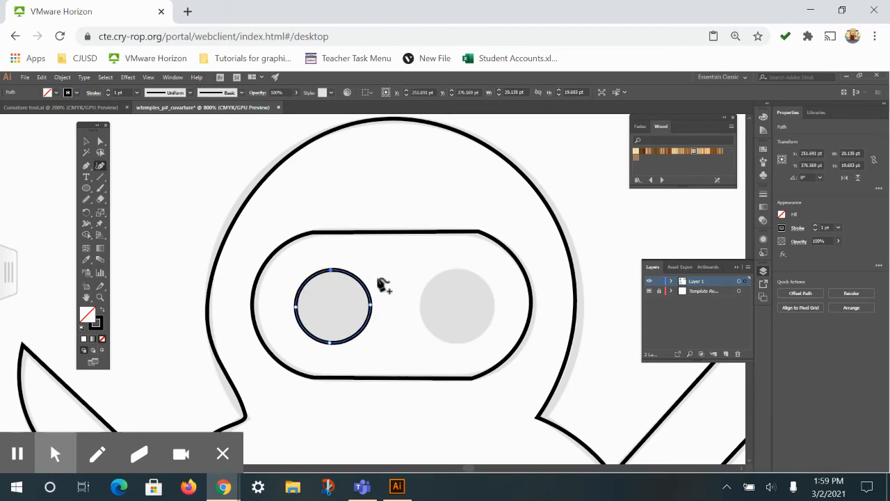
Trace the ninja's right eye as a closed four-point circle with the Curvature tool
left_click(454, 268)
left_click(494, 304)
left_click(462, 343)
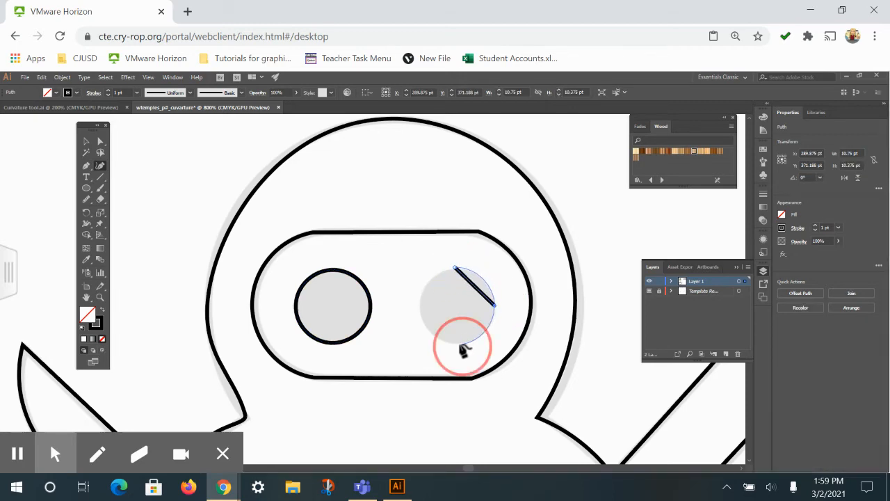
left_click(420, 307)
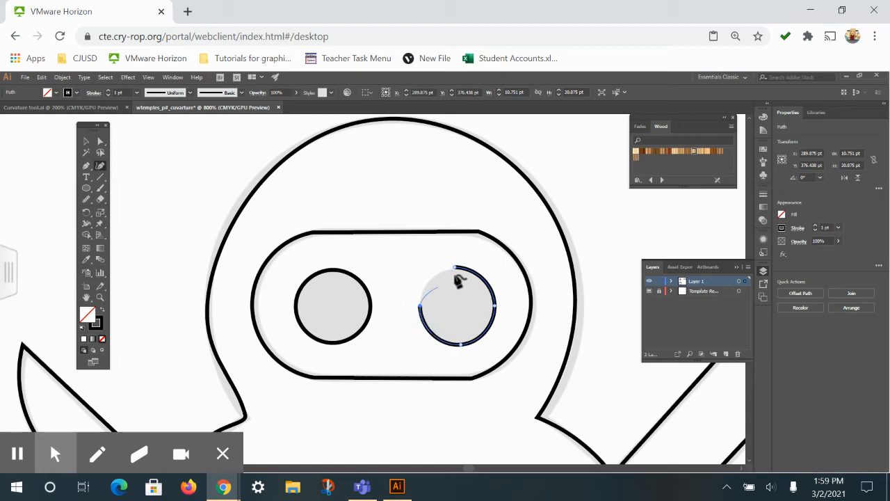
left_click(455, 269)
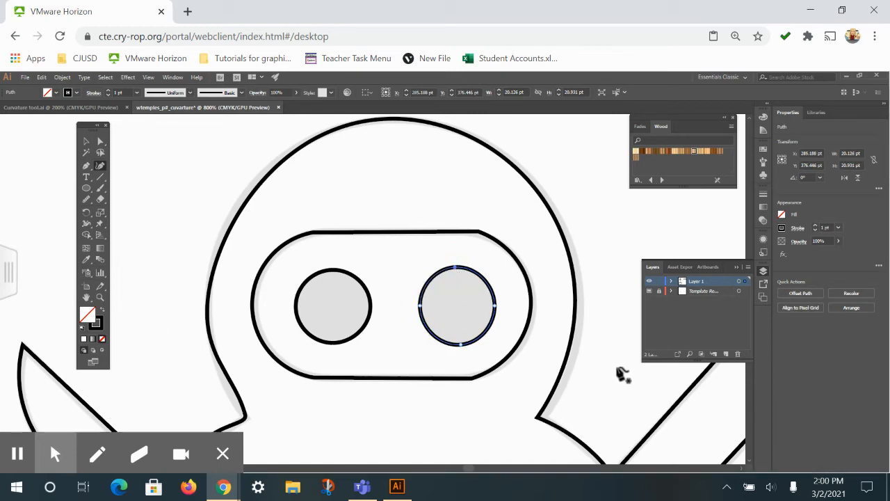
Choose the Smooth tool and try smoothing the eye opening's upper right corner with nothing selected
left_click_drag(473, 394, 426, 370)
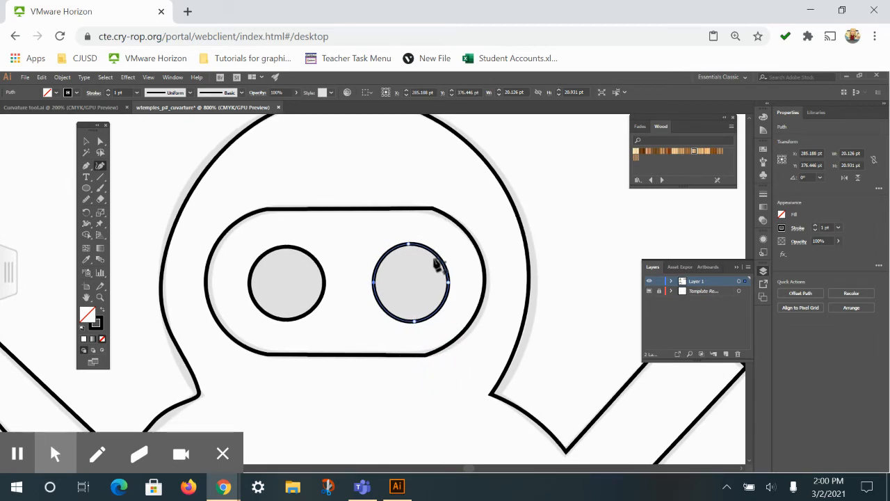
left_click(85, 201)
left_click(85, 202)
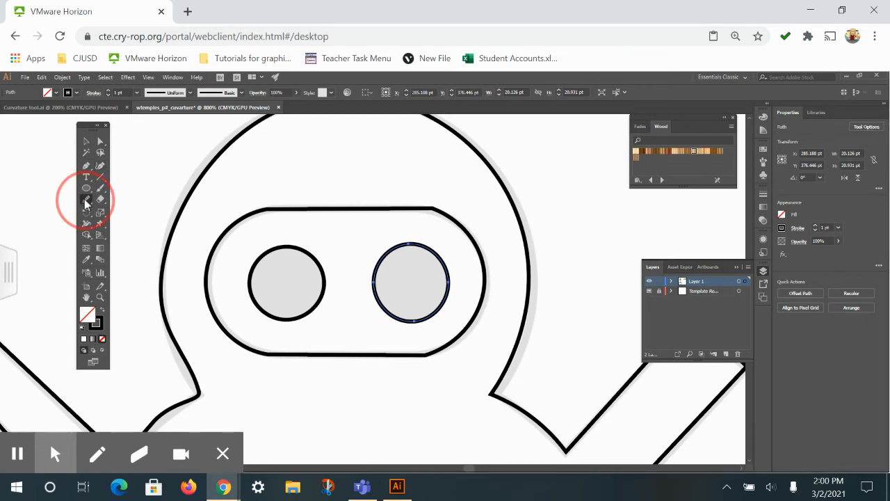
left_click(87, 201)
left_click(91, 203)
double_click(91, 204)
left_click(495, 299)
mouse_move(87, 204)
left_mouse_down()
mouse_move(112, 199)
mouse_move(89, 200)
mouse_move(132, 222)
mouse_move(127, 228)
left_mouse_up()
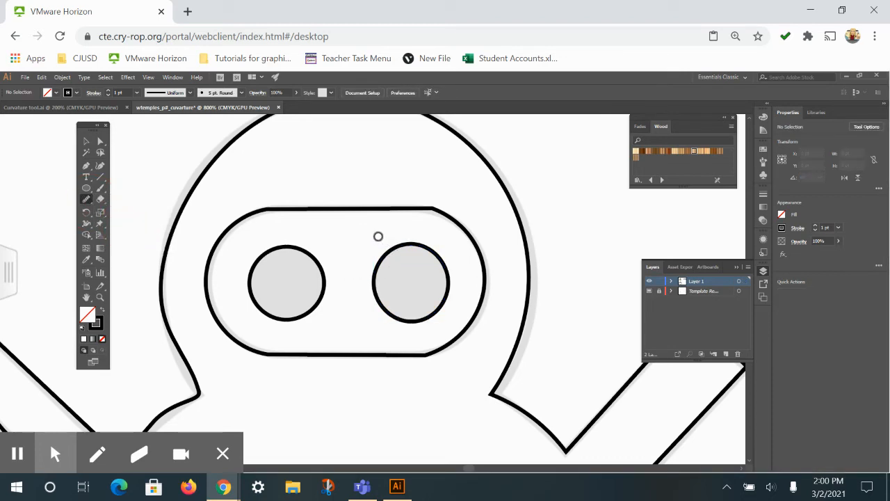
left_click_drag(425, 209, 442, 215)
Select the ninja's paths and round off both upper corners of the eye opening with the Smooth tool
left_click(86, 141)
left_click_drag(234, 165, 506, 374)
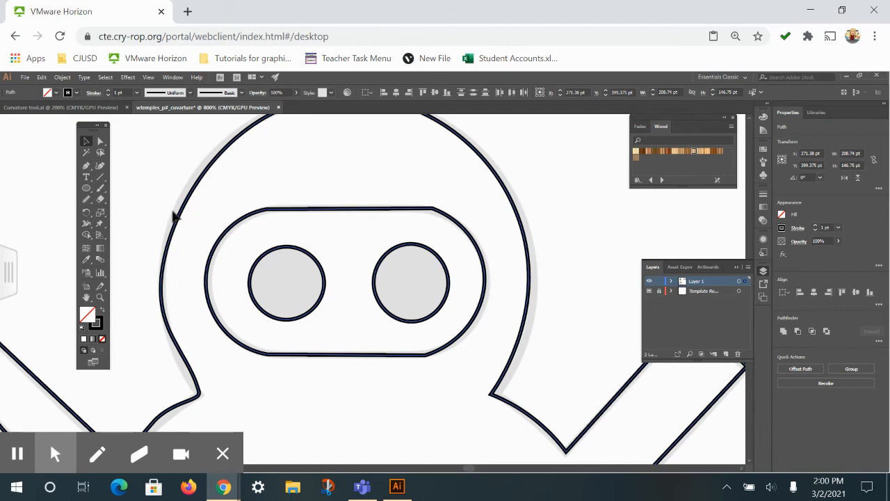
left_click(86, 199)
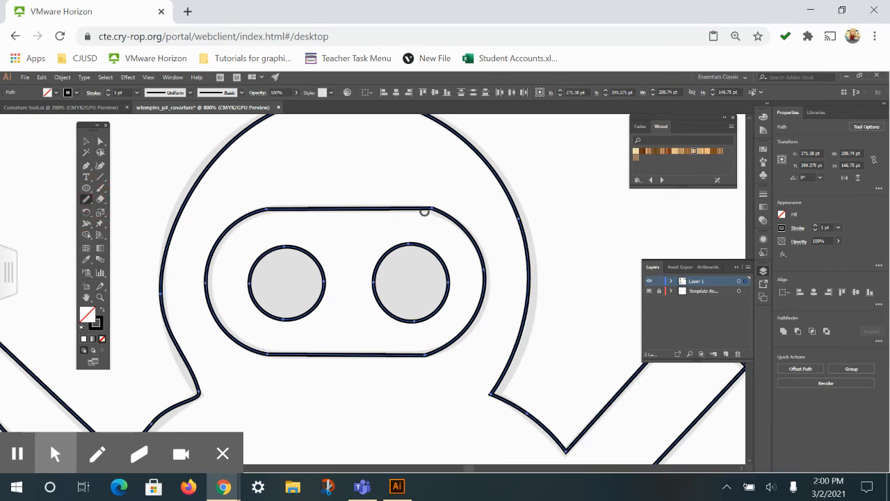
mouse_move(421, 209)
left_mouse_down()
mouse_move(438, 217)
mouse_move(421, 206)
left_mouse_up()
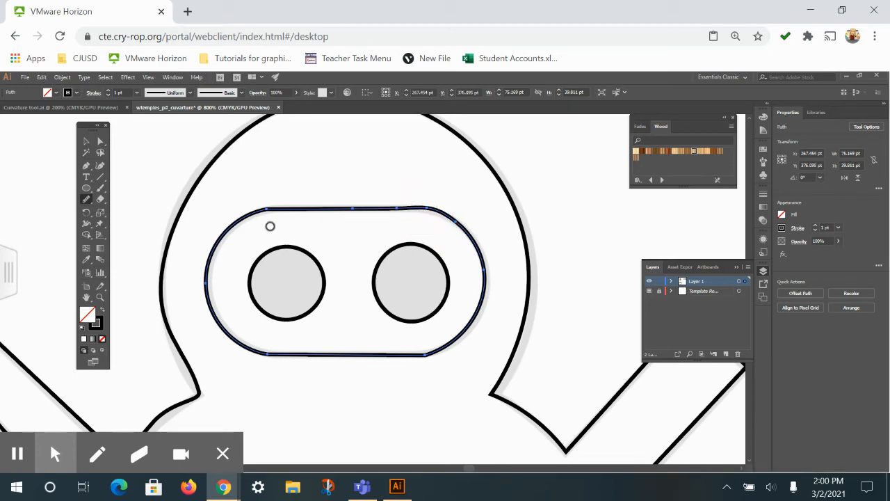
left_click_drag(247, 212, 278, 215)
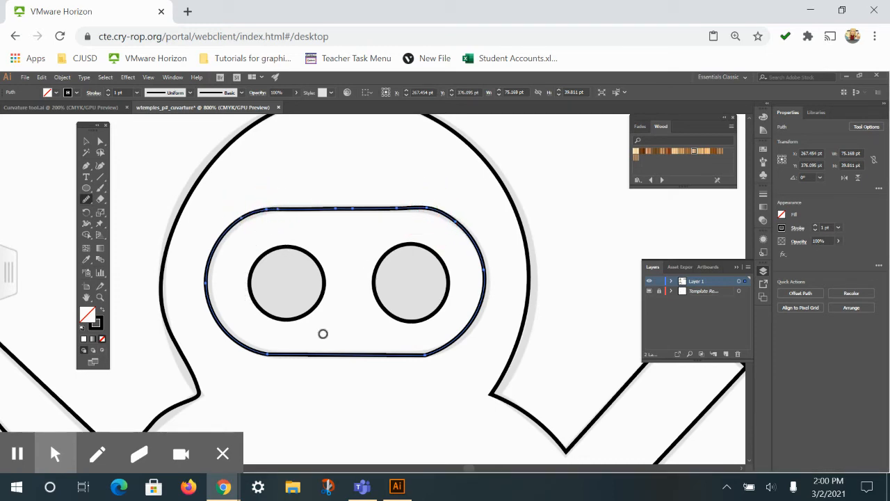
Smooth the eye opening's lower right corner and go over its upper right corner once more
mouse_move(442, 357)
left_mouse_down()
mouse_move(418, 361)
mouse_move(432, 352)
mouse_move(423, 365)
mouse_move(386, 362)
mouse_move(411, 355)
left_mouse_up()
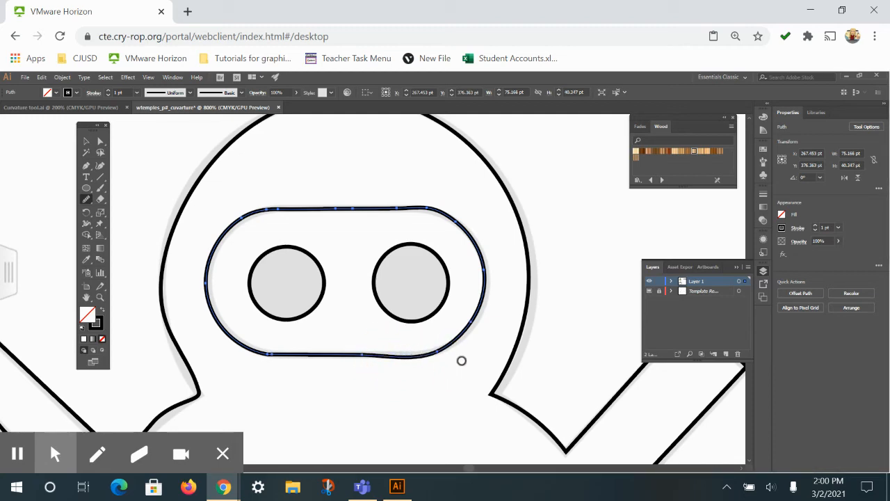
key("ctrl+z")
left_click_drag(415, 209, 460, 224)
Select the ninja's body outline and smooth the left shoulder curve next to the neck with the Smooth tool
mouse_move(488, 436)
left_mouse_down()
mouse_move(523, 308)
mouse_move(529, 316)
left_mouse_up()
left_click_drag(233, 278, 196, 299)
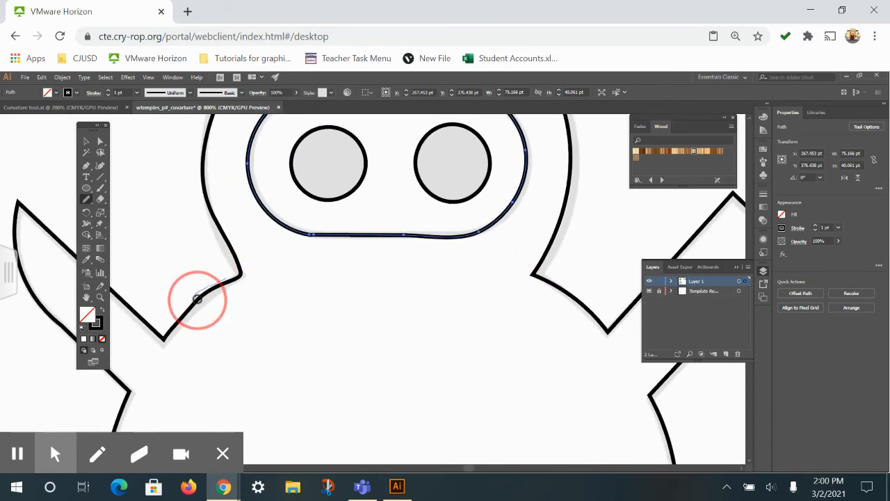
left_click(100, 141)
left_click_drag(149, 212, 250, 332)
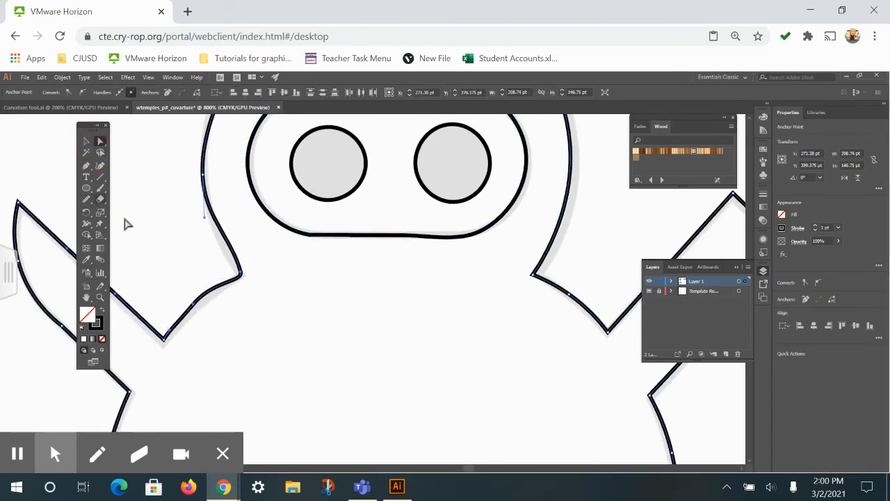
left_click(86, 199)
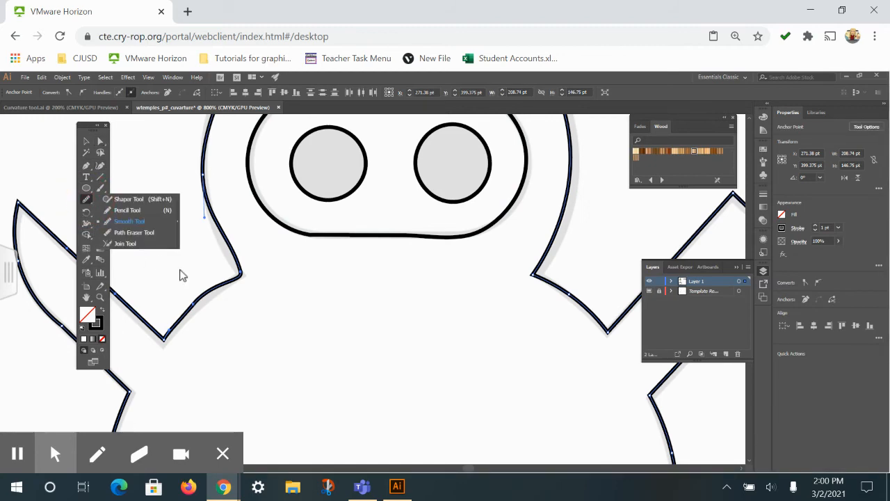
mouse_move(215, 287)
left_mouse_down()
mouse_move(192, 308)
mouse_move(230, 280)
mouse_move(176, 310)
mouse_move(229, 290)
mouse_move(191, 305)
mouse_move(200, 297)
mouse_move(185, 318)
mouse_move(238, 278)
left_mouse_up()
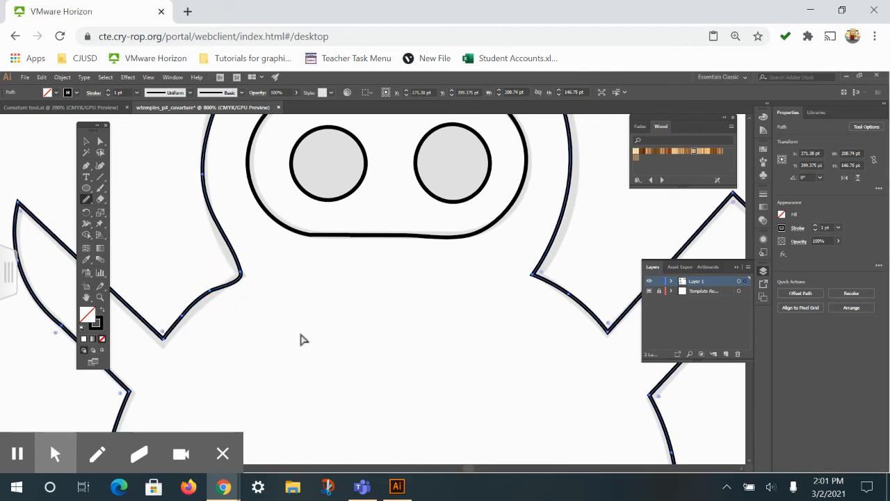
Examine the owl still to trace and the overall state of all four figures on the artboard
key("ctrl+minus")
key("ctrl+minus")
key("ctrl+minus")
left_click_drag(570, 395, 458, 362)
left_click_drag(677, 417, 400, 428)
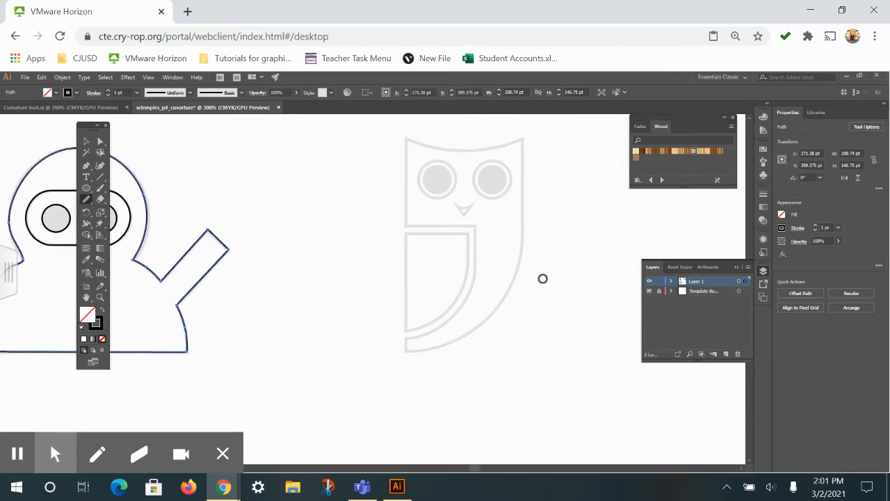
left_click_drag(542, 278, 501, 380)
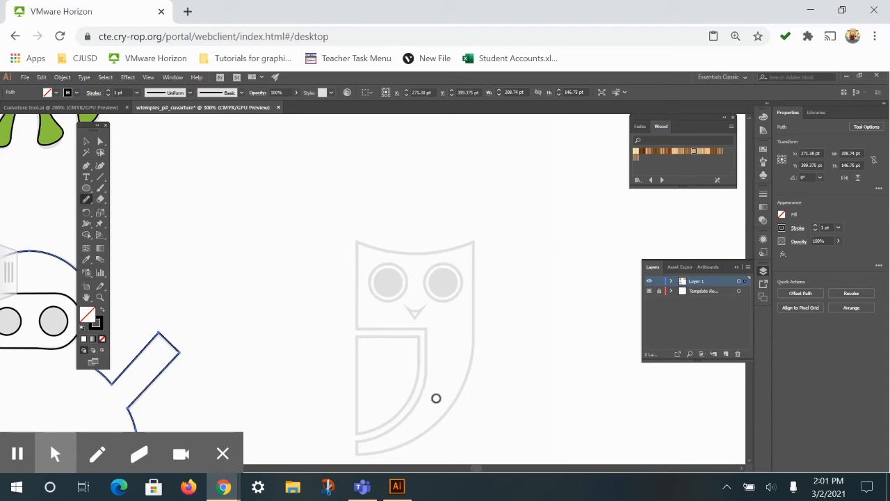
left_click_drag(255, 387, 499, 359)
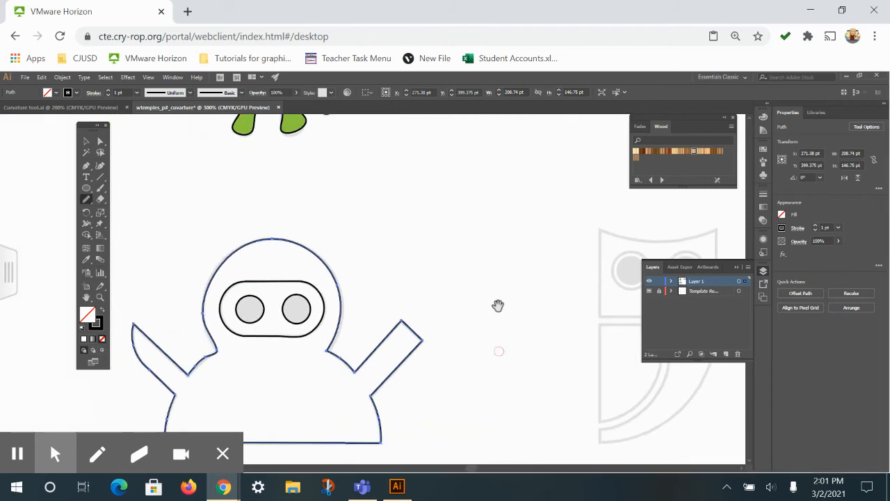
key("ctrl+minus")
key("ctrl+minus")
left_click_drag(468, 239, 404, 322)
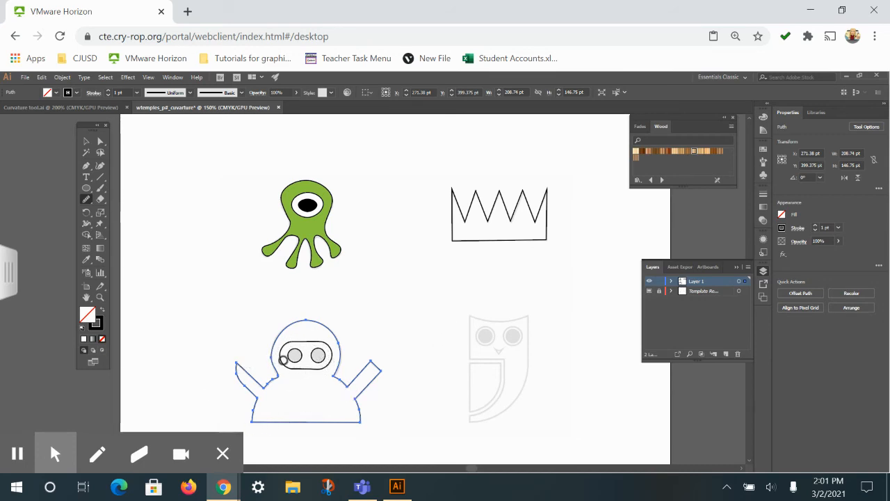
Try a 74 by 36 pt rectangle with fully rounded corners over the ninja's eye opening and remove it
left_click(86, 188)
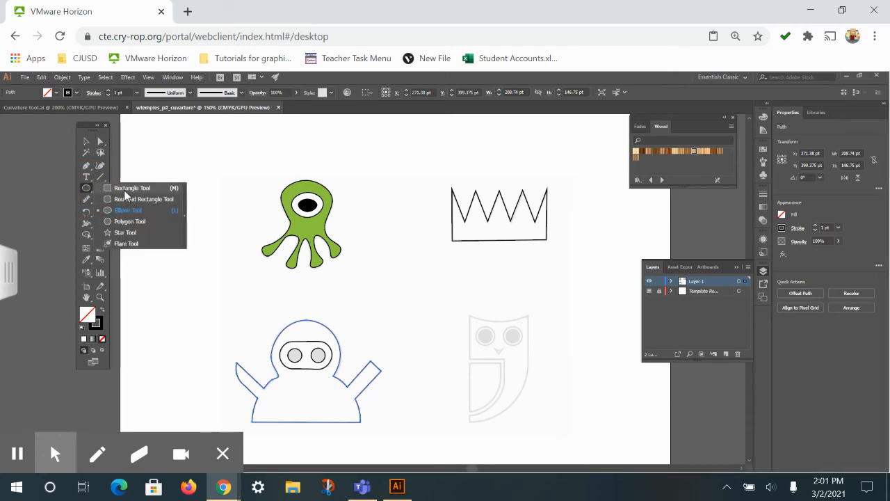
left_click(127, 187)
left_click_drag(280, 344, 331, 362)
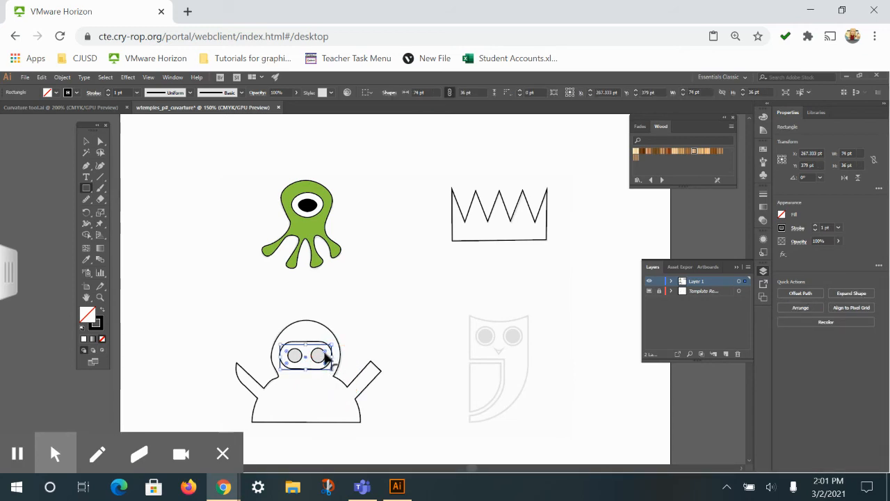
left_click_drag(330, 356, 318, 357)
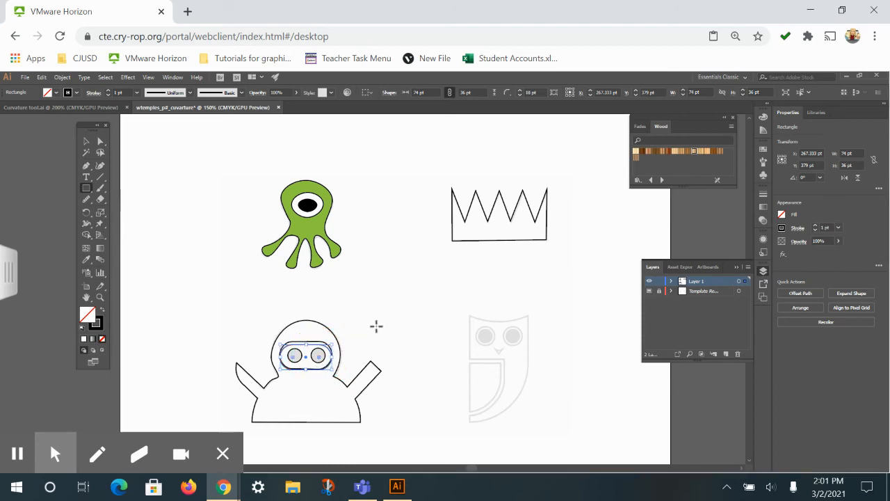
left_click(86, 141)
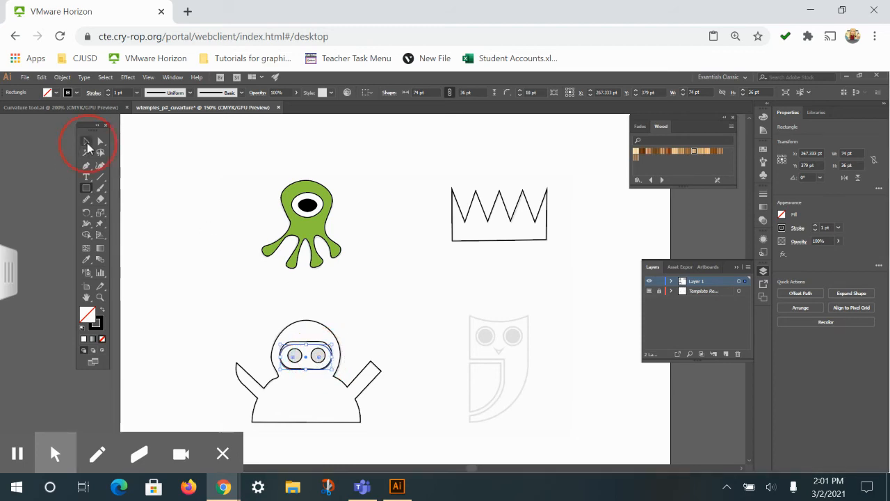
left_click(308, 371)
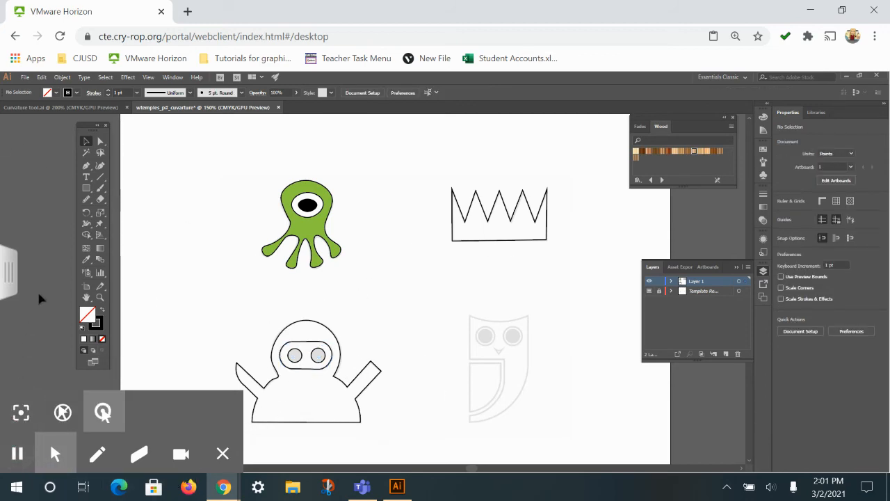
Start saving the document under another location and check the Students U: Drive (K:) among the network drives
left_click(25, 77)
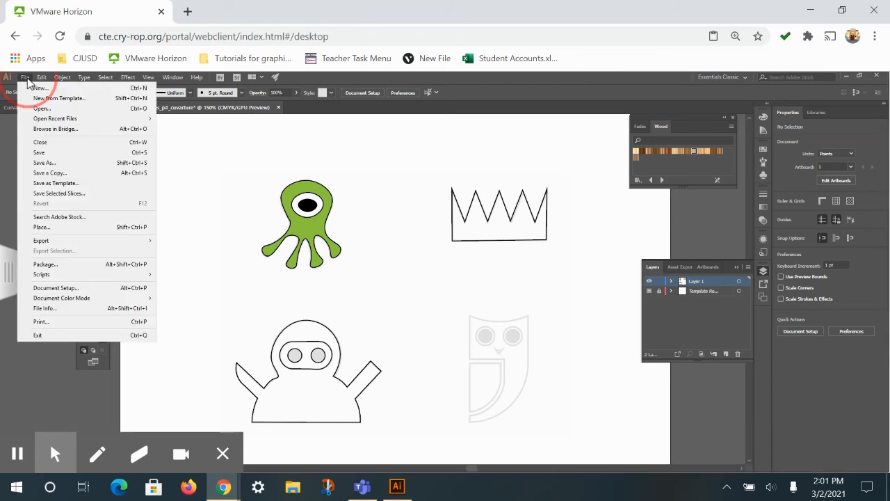
left_click(55, 162)
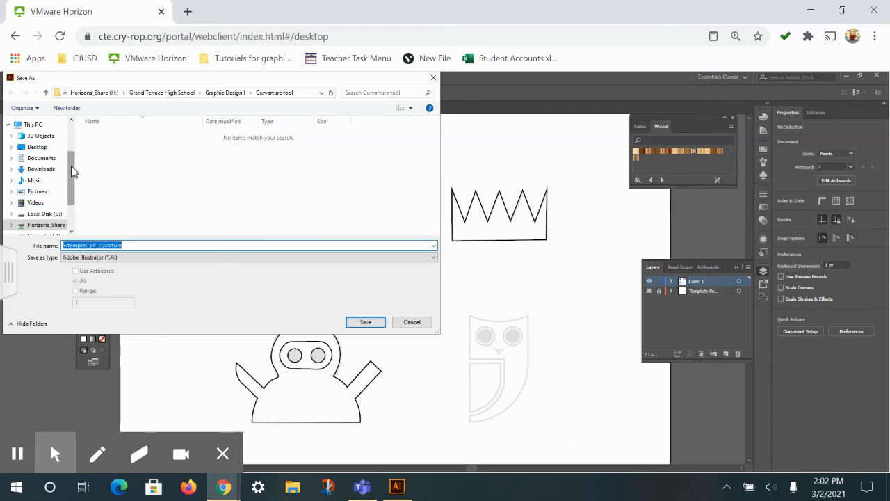
left_click_drag(71, 165, 71, 128)
left_click(38, 188)
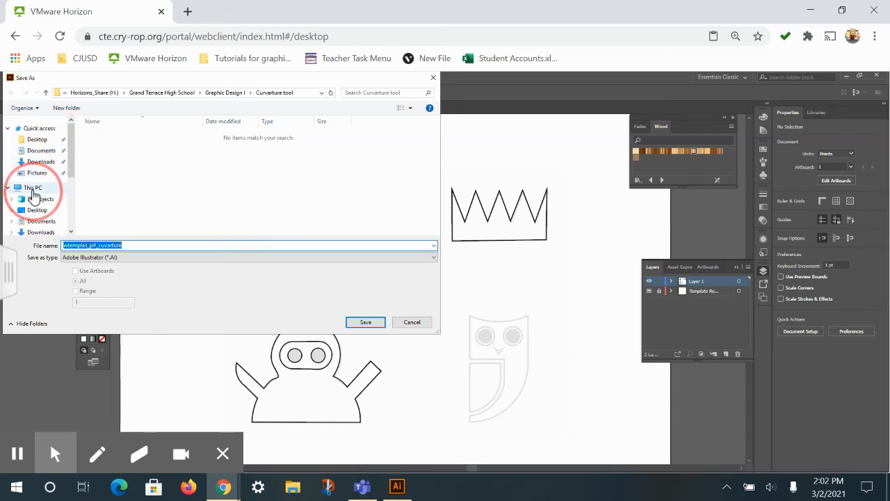
scroll(186, 212, "down", 3)
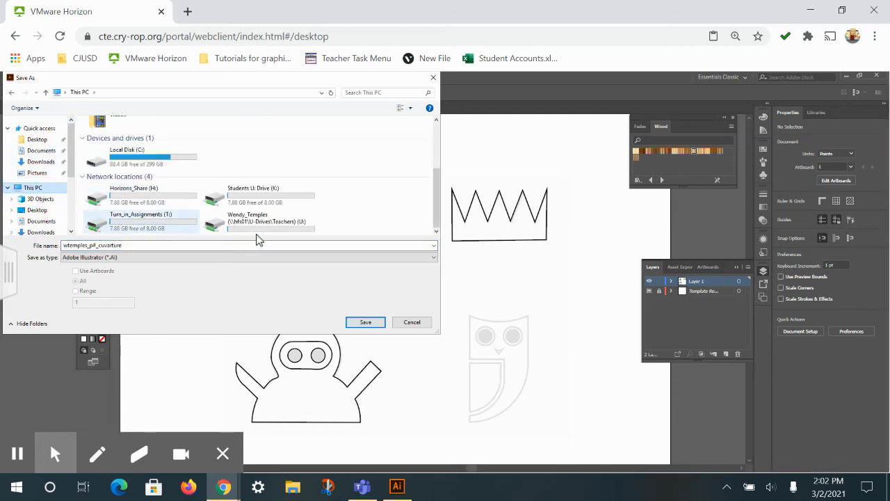
double_click(255, 192)
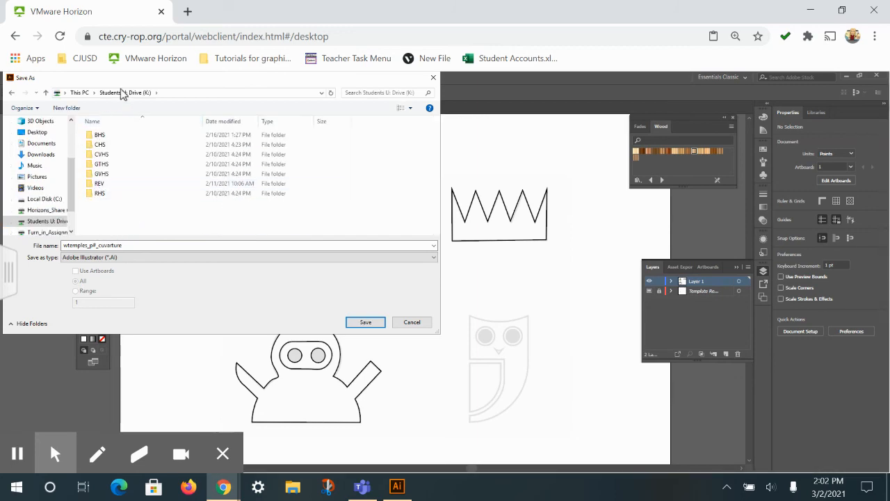
left_click(83, 97)
Save the document as an Adobe Illustrator file in the Curvature tool folder on the teacher's own U: drive, accepting the save options
scroll(218, 219, "down", 5)
left_click(240, 238)
double_click(240, 239)
left_click(139, 156)
double_click(139, 158)
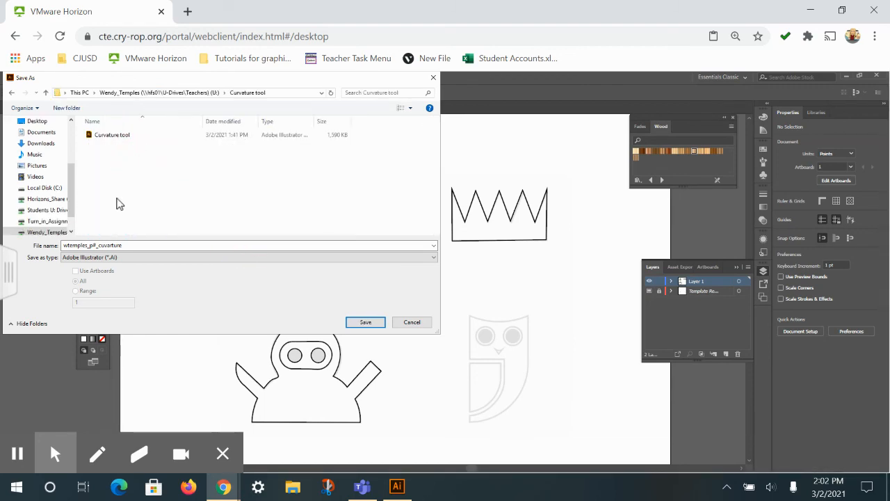
left_click(366, 323)
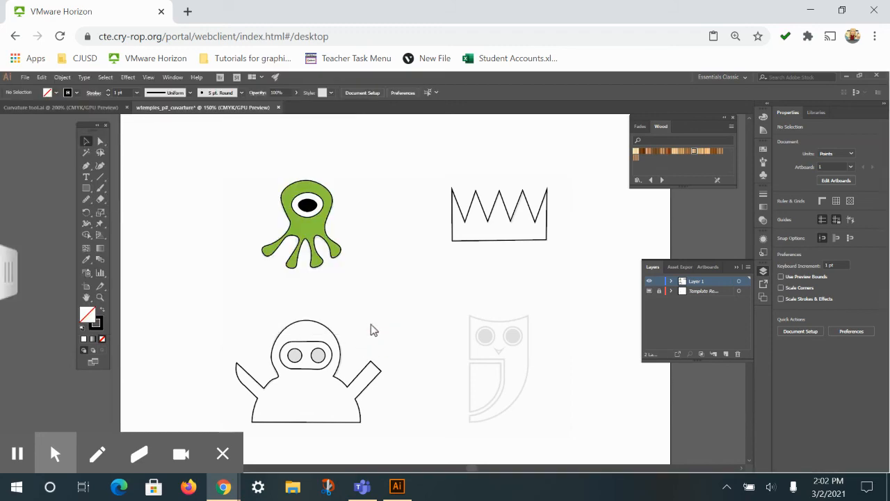
left_click(483, 402)
left_click(24, 77)
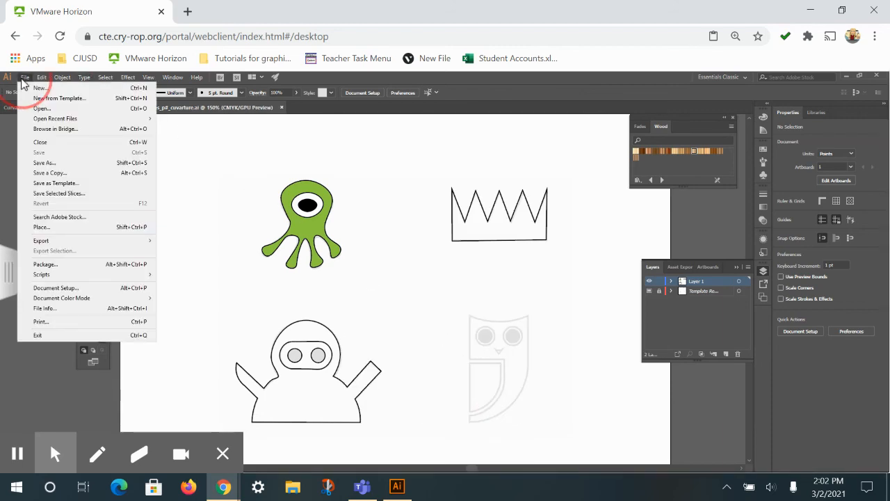
left_click(62, 242)
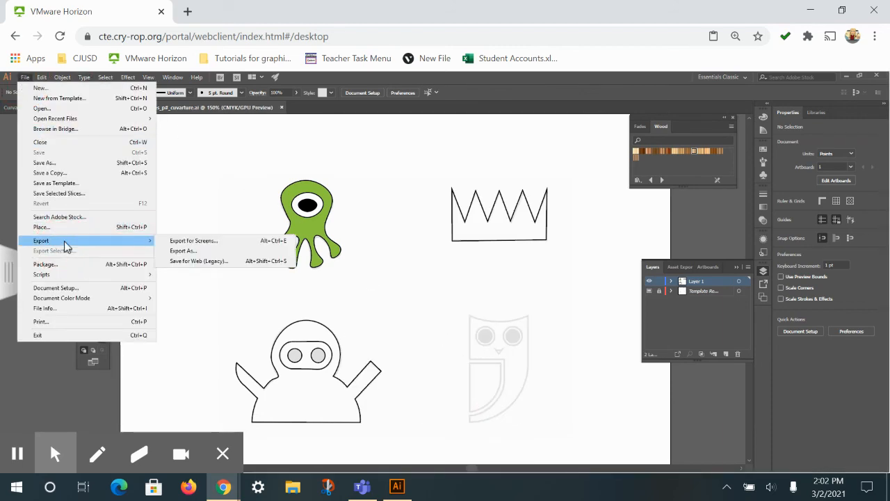
left_click(174, 249)
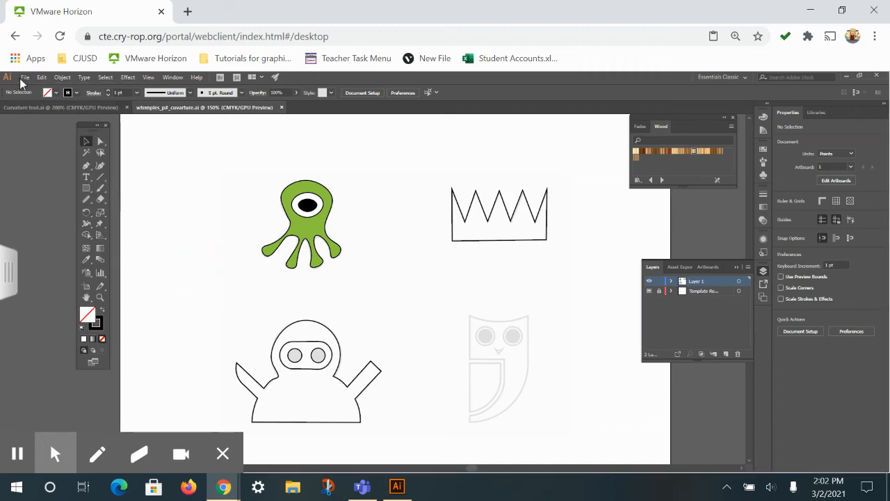
Start exporting the document and open the Turn_in_Assignments (T:) network drive as the destination
left_click(22, 77)
mouse_move(84, 240)
left_click(167, 250)
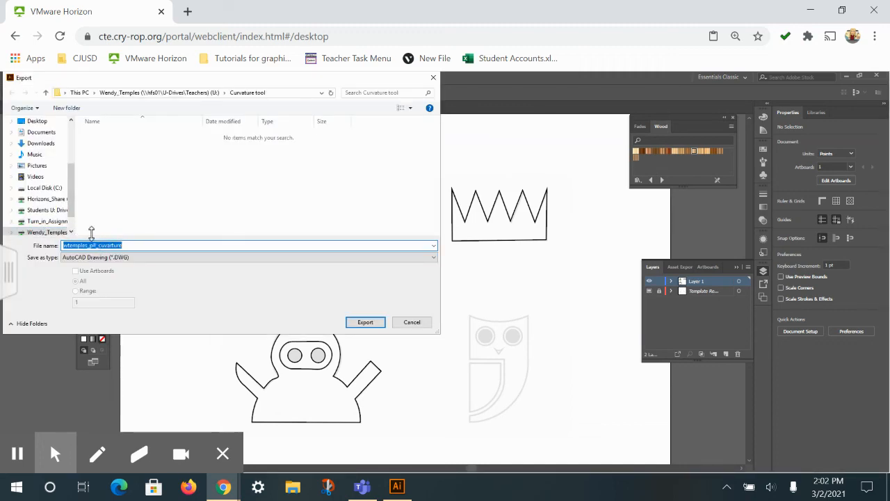
scroll(41, 146, "up", 5)
left_click(36, 188)
scroll(186, 218, "down", 3)
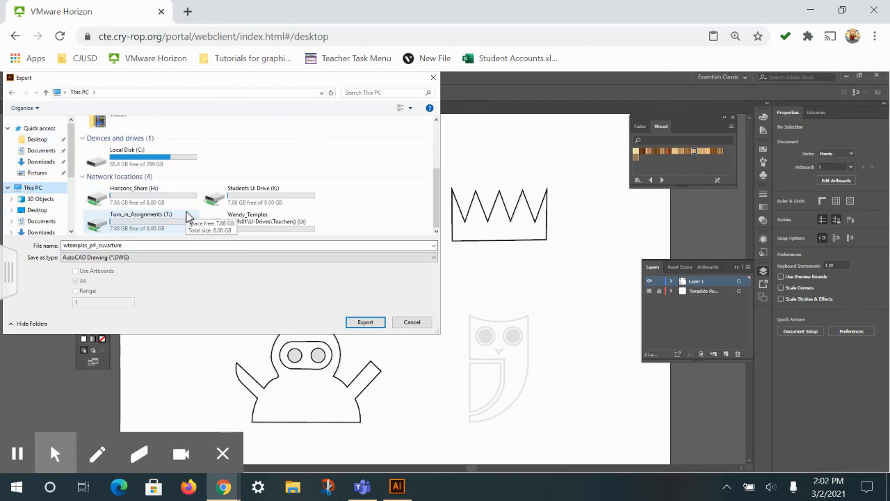
left_click(137, 222)
double_click(137, 223)
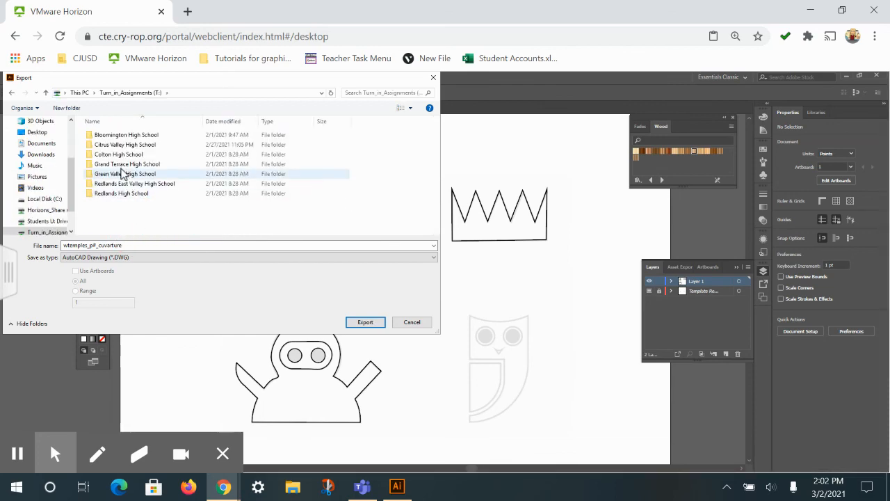
Open the Period 2 folder under Grand Terrace High School, Graphic Design I as the export destination
double_click(125, 164)
left_click(111, 146)
double_click(111, 148)
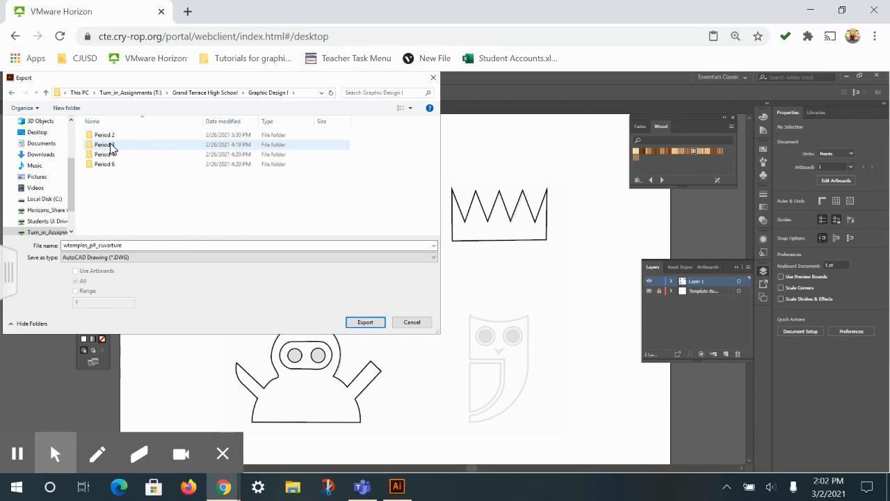
double_click(103, 135)
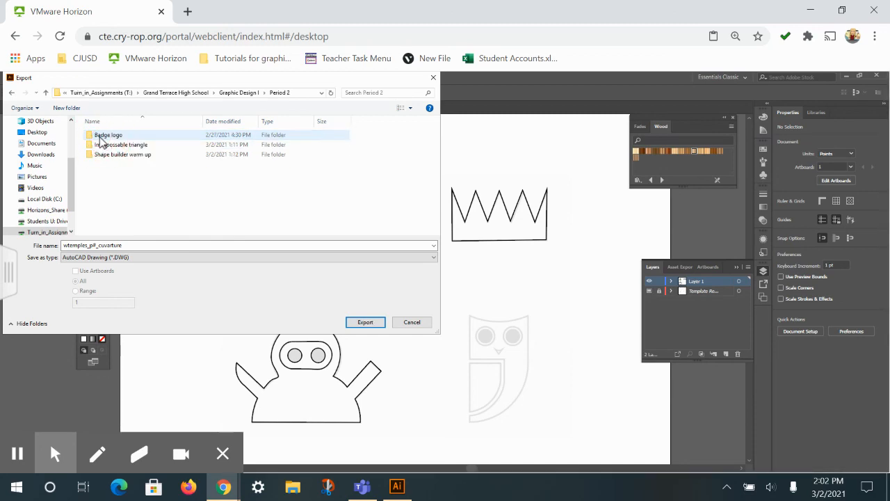
Create a folder named "Curavture tool" in Period 2 and open it as the export destination
left_click(67, 107)
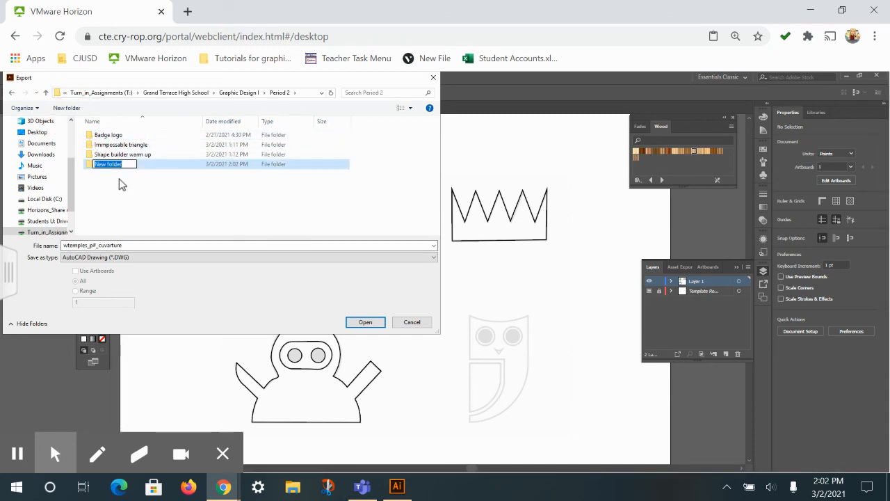
type("Curavture tool")
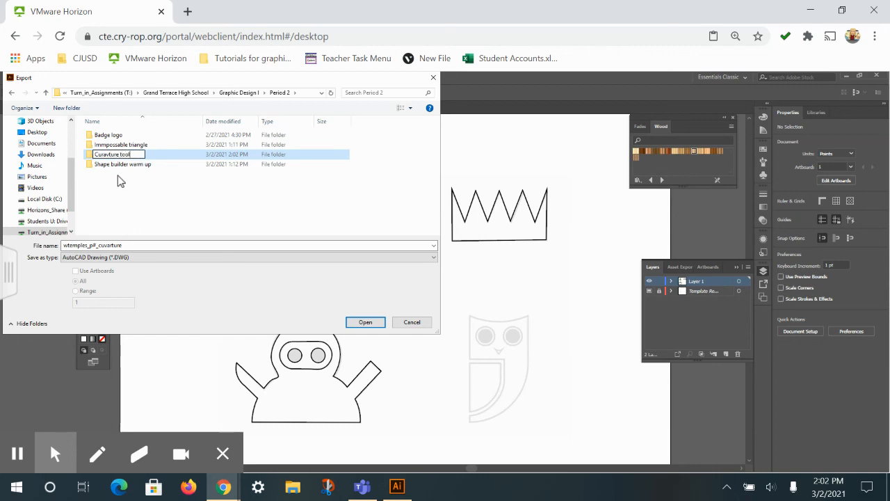
key("Return")
double_click(104, 146)
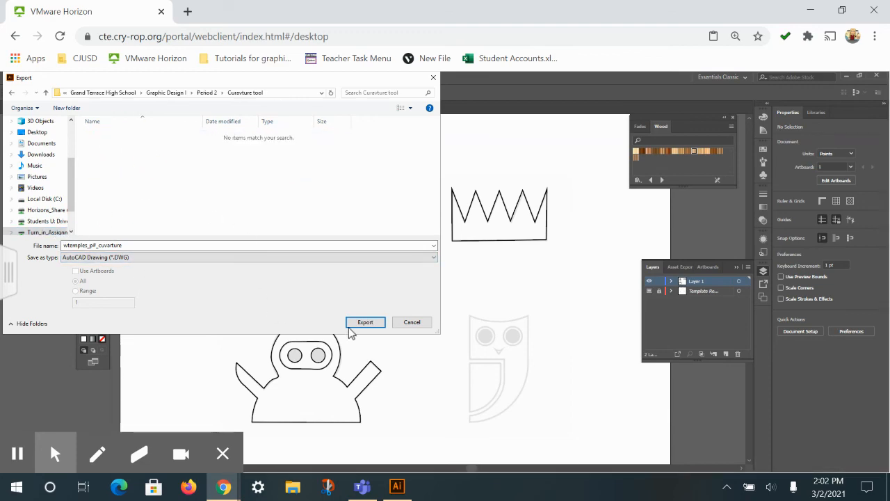
Export the document as a PNG into the new folder with the resolution set to High (300 ppi)
left_click(114, 259)
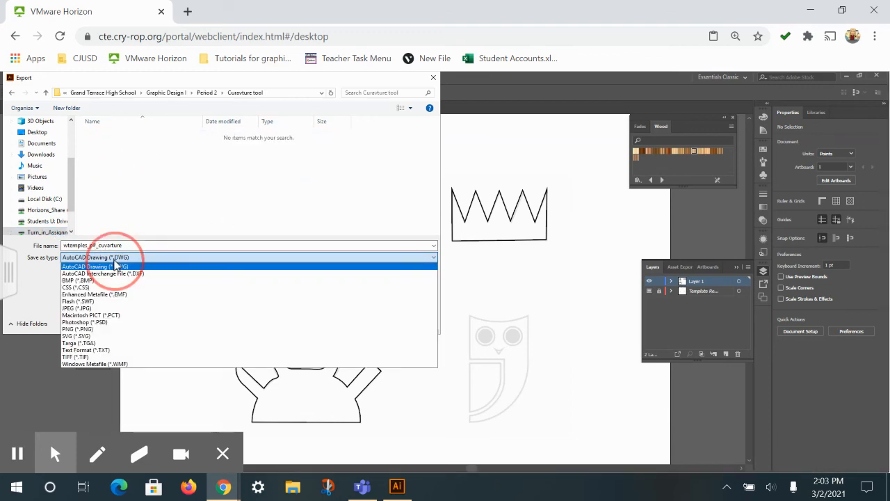
left_click(89, 330)
left_click(355, 323)
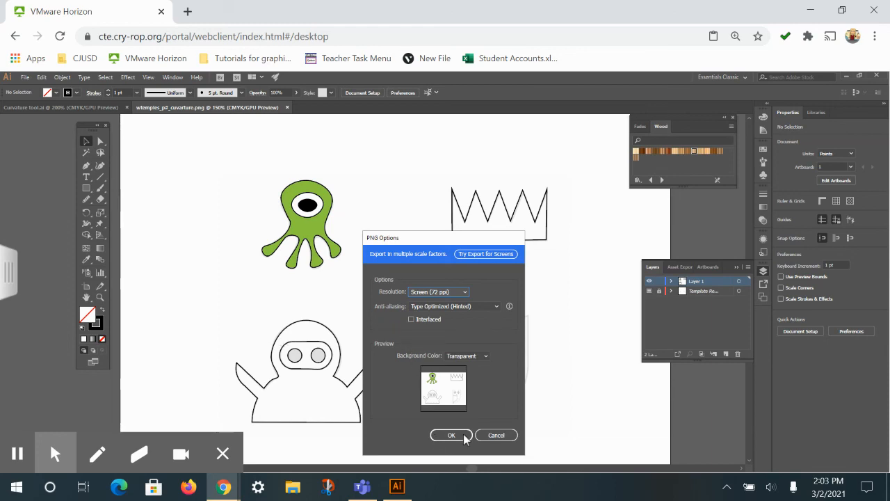
left_click(448, 294)
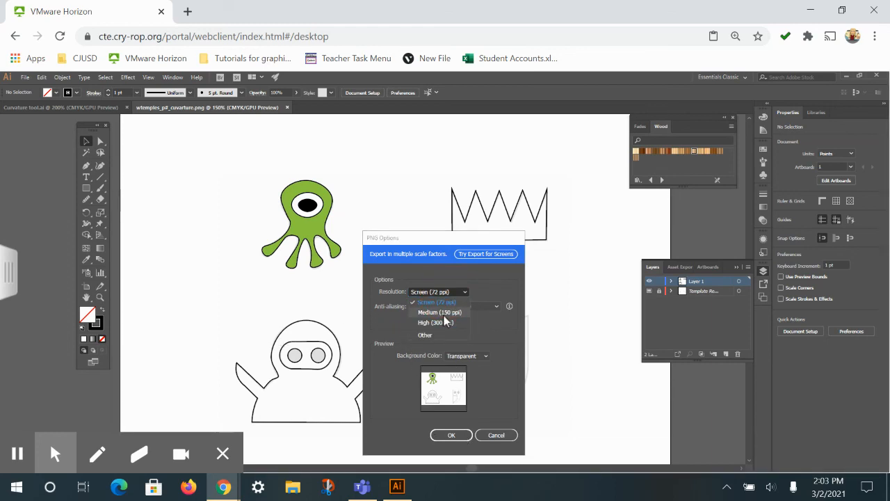
left_click(444, 324)
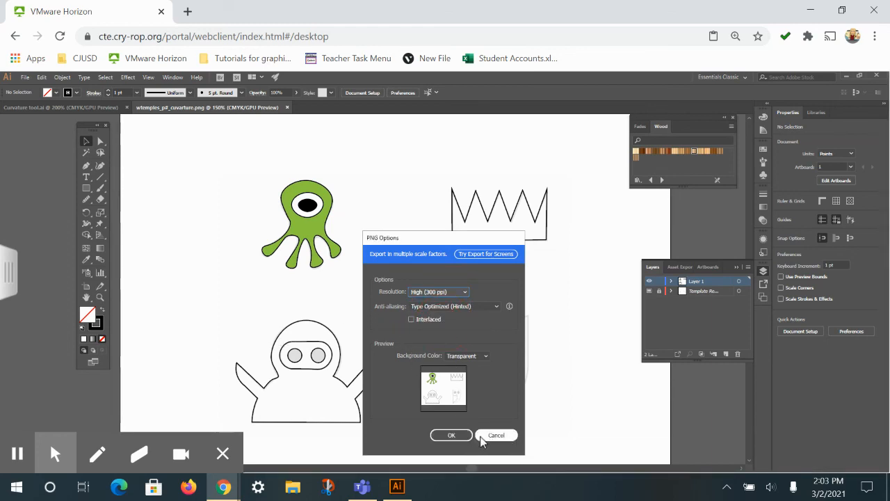